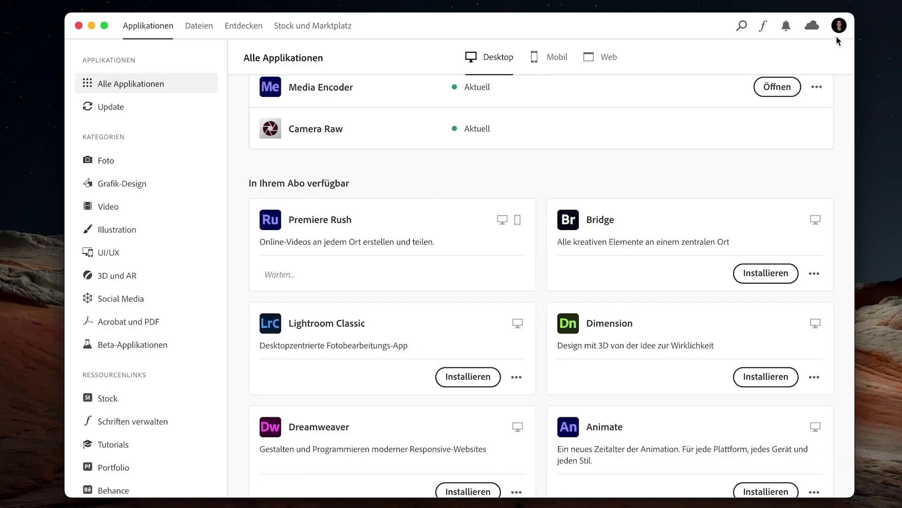
# Open the application preferences of Creative Cloud and view the installation path and default installation language settings
pyautogui.click(840, 24)
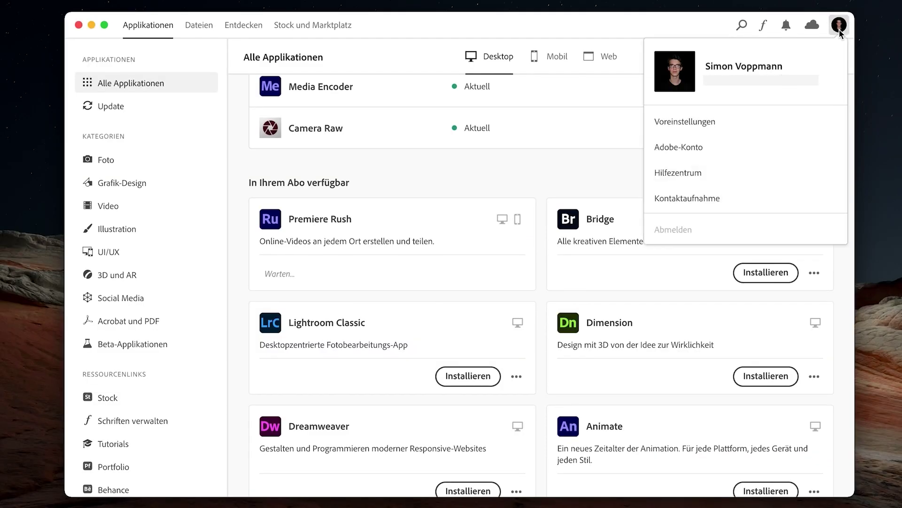
pyautogui.click(744, 122)
pyautogui.click(295, 152)
pyautogui.scroll(-5, 516, 246)
pyautogui.scroll(-4, 516, 247)
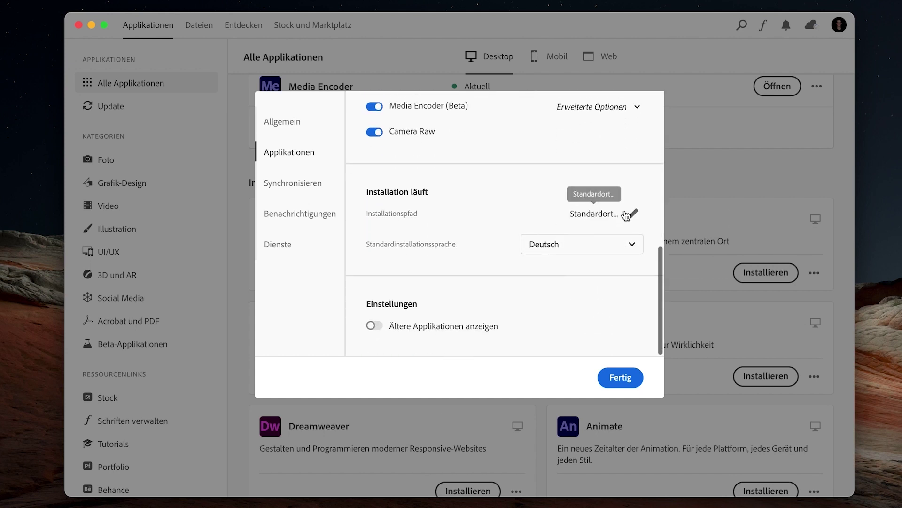
pyautogui.click(581, 245)
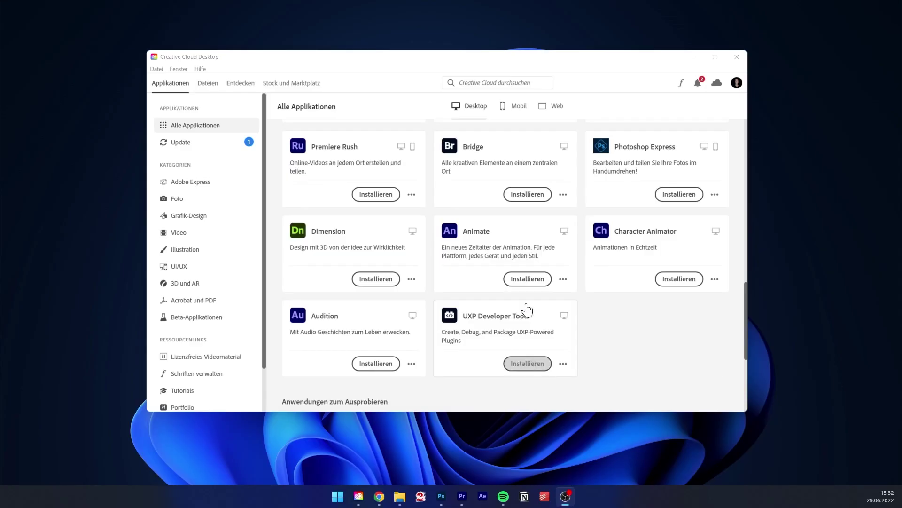
# Install Animate from the apps available in the subscription
pyautogui.click(527, 279)
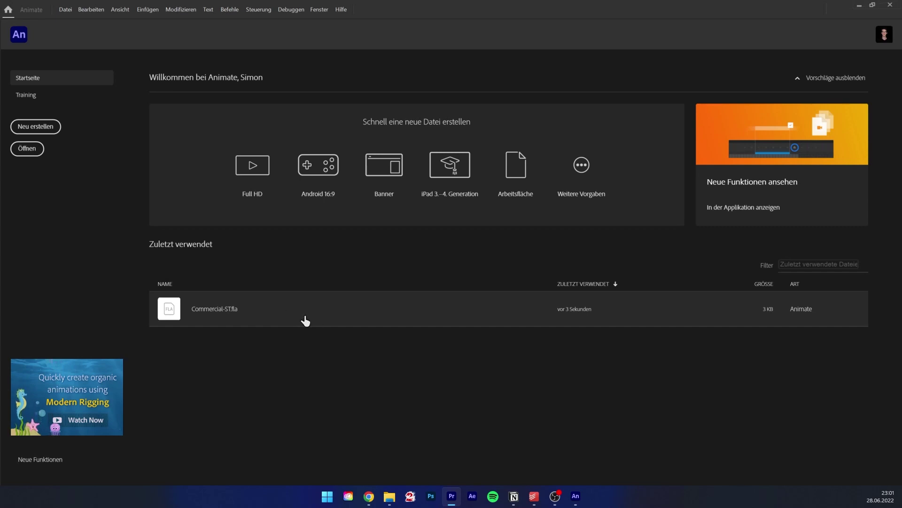
# Switch to Animate, look through its in-app and web tutorials, and return to the start page
pyautogui.click(34, 97)
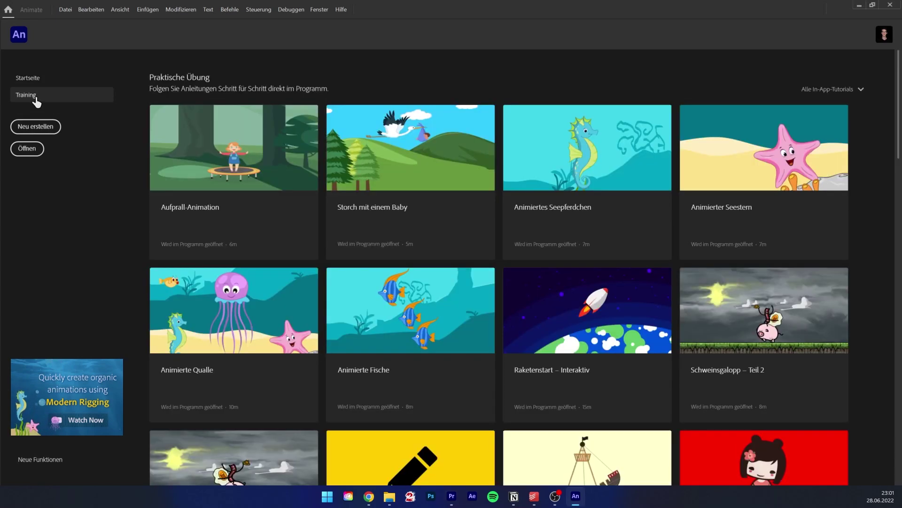
pyautogui.scroll(-15, 644, 323)
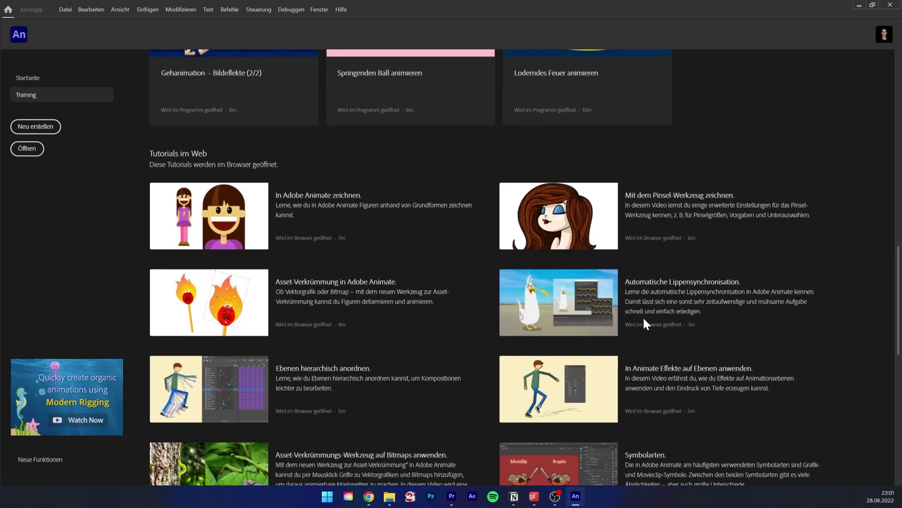
pyautogui.scroll(5, 644, 322)
pyautogui.scroll(10, 644, 317)
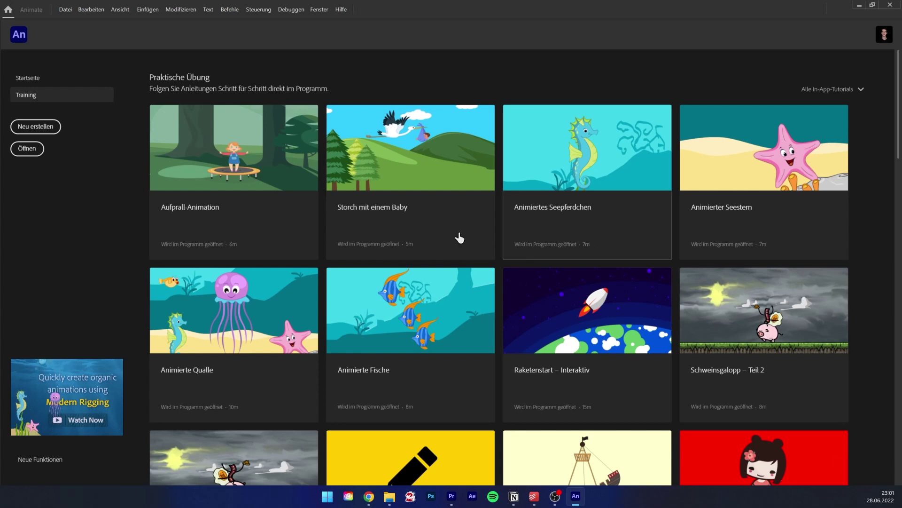
pyautogui.click(56, 78)
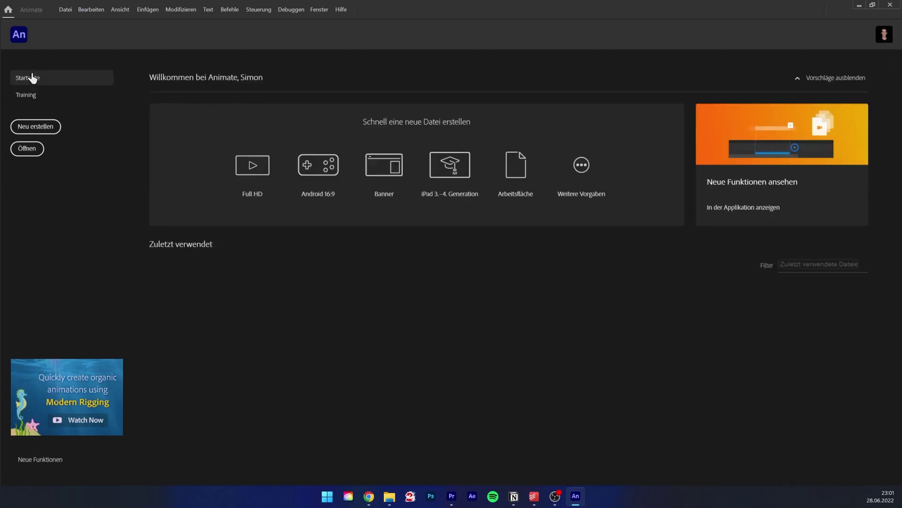
# Start a new document and compare the Social, Spiel and Bildung presets before returning to Figurenanimation
pyautogui.click(52, 132)
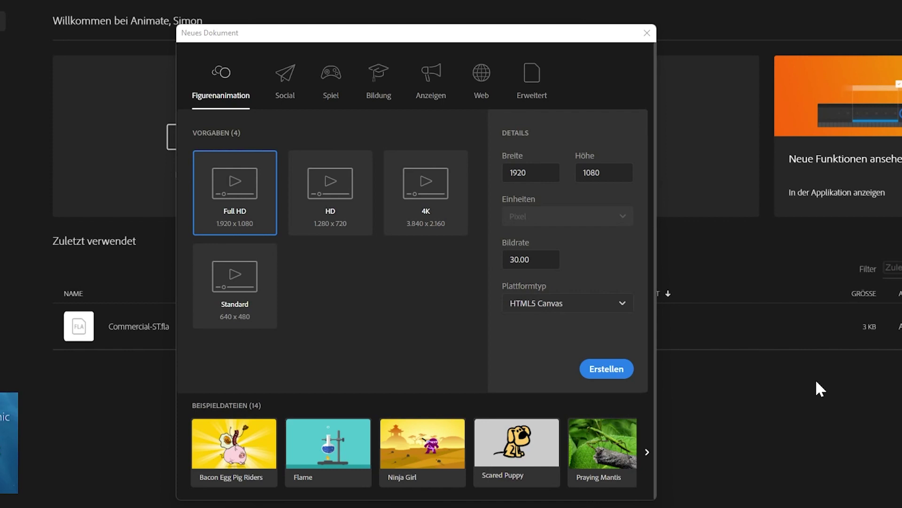
pyautogui.click(286, 83)
pyautogui.click(331, 88)
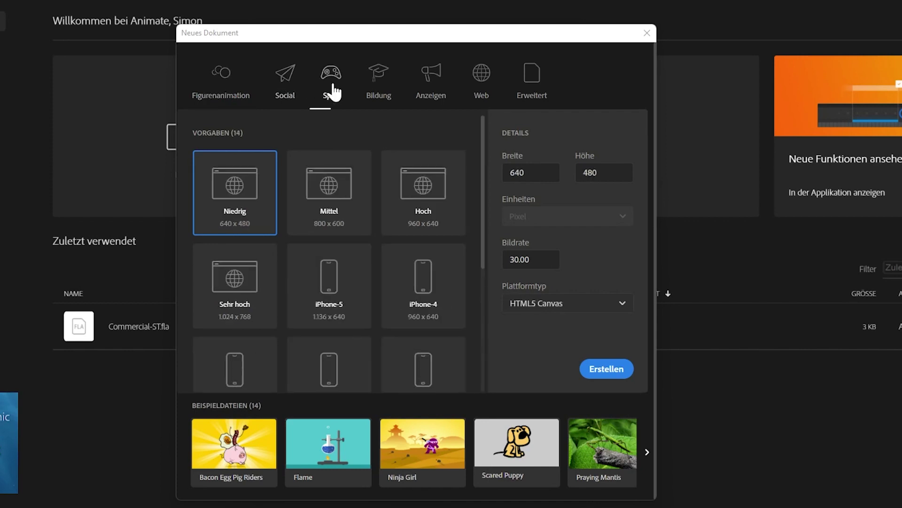
pyautogui.click(375, 90)
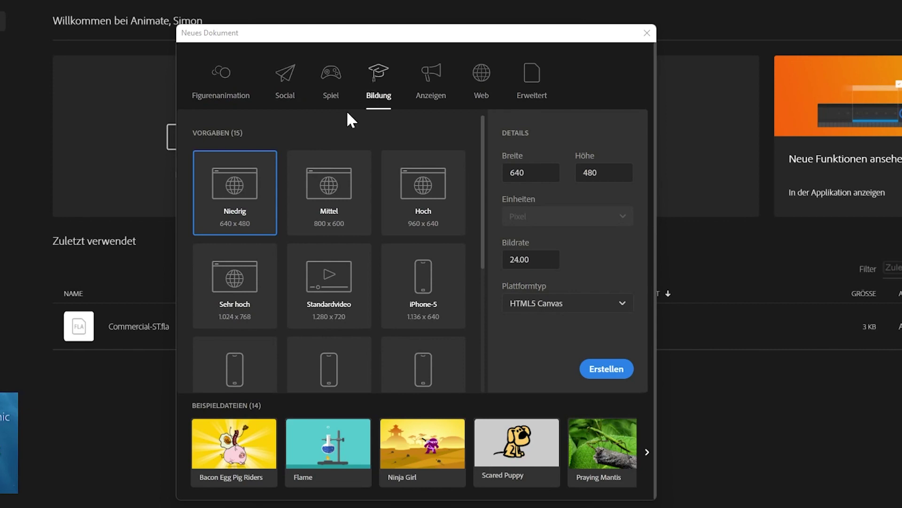
pyautogui.click(348, 208)
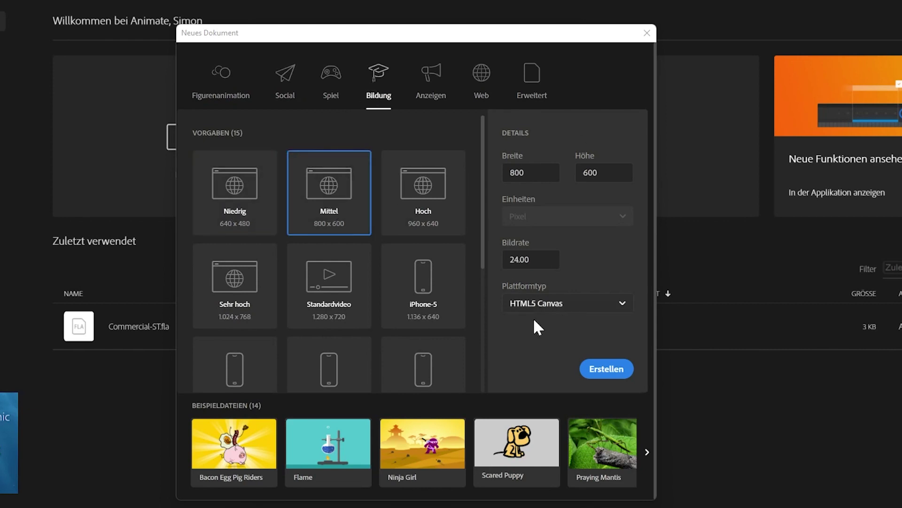
pyautogui.click(218, 85)
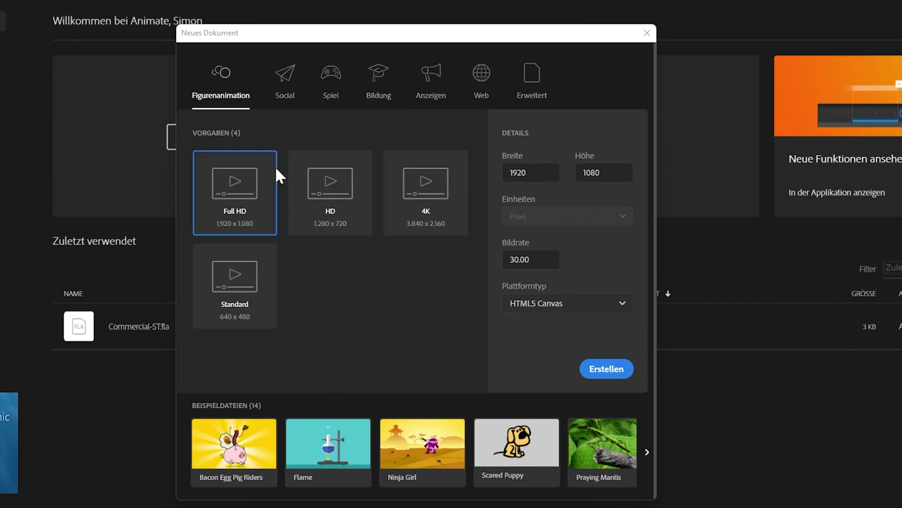
# Check the width and height settings and the measurement units offered for Erweitert documents
pyautogui.click(535, 173)
pyautogui.click(607, 172)
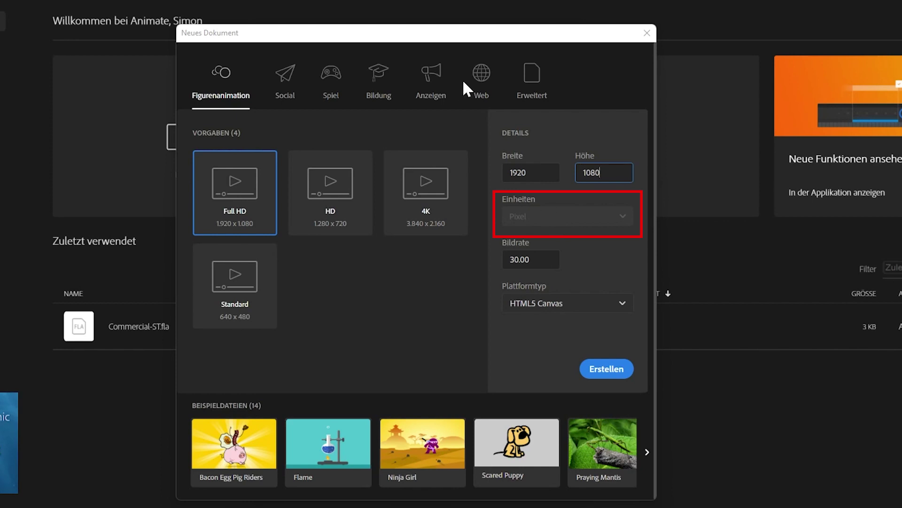
pyautogui.click(531, 84)
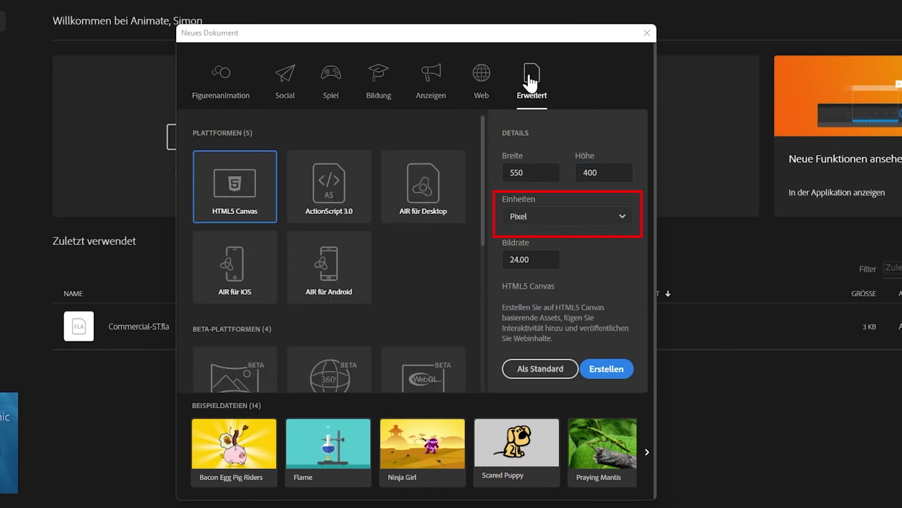
pyautogui.click(595, 216)
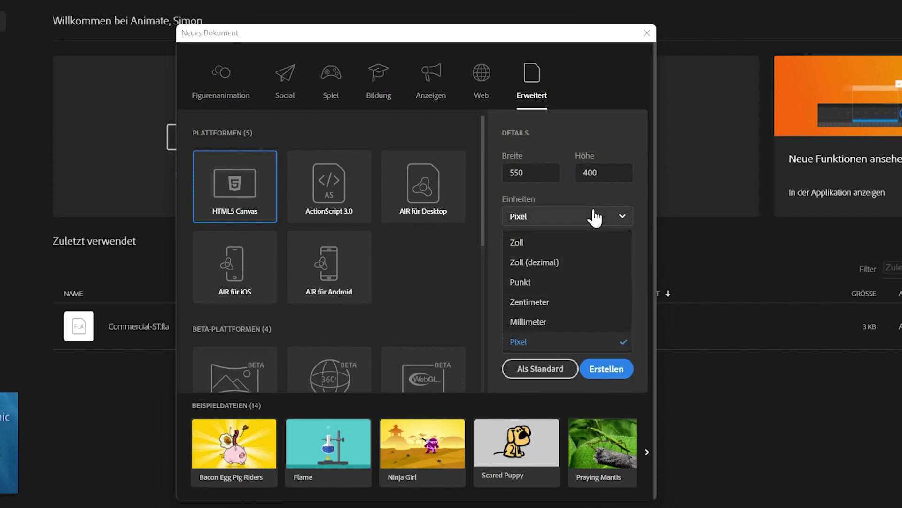
pyautogui.click(595, 217)
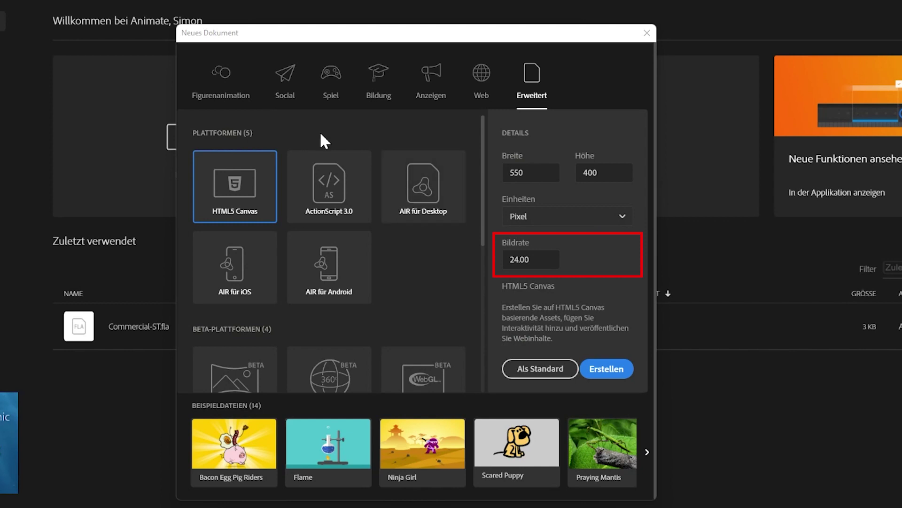
# Return to the Figurenanimation presets, check the frame rate setting and choose ActionScript 3.0 as the platform type
pyautogui.click(216, 86)
pyautogui.click(530, 260)
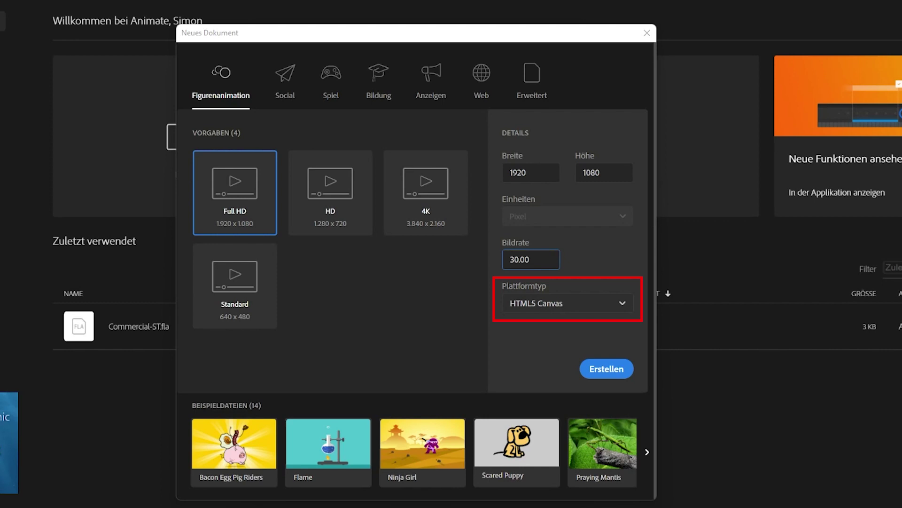
pyautogui.click(557, 305)
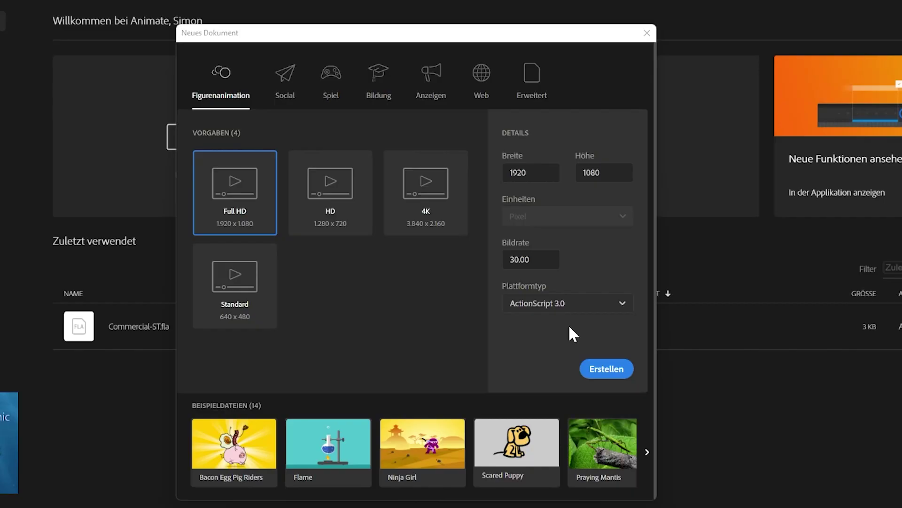
pyautogui.click(539, 304)
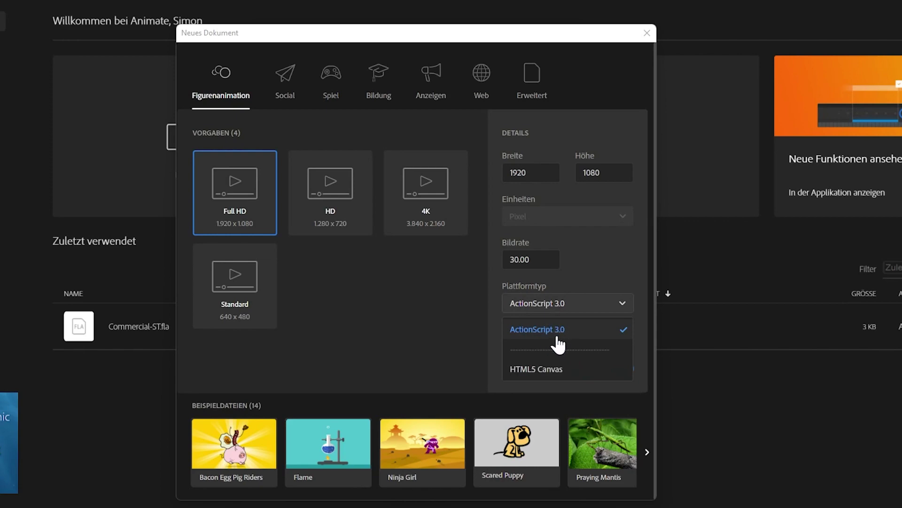
pyautogui.click(557, 337)
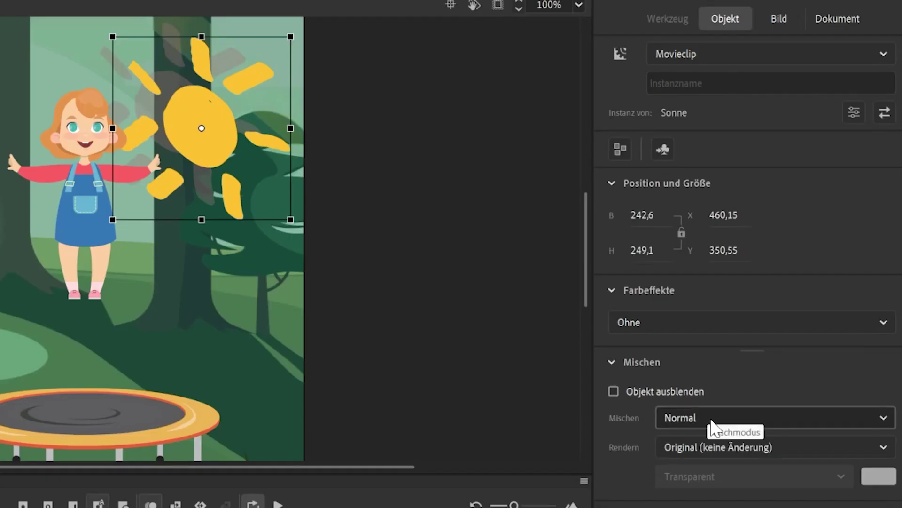
# View the blend modes and filter options offered for the sun movie clip
pyautogui.click(713, 417)
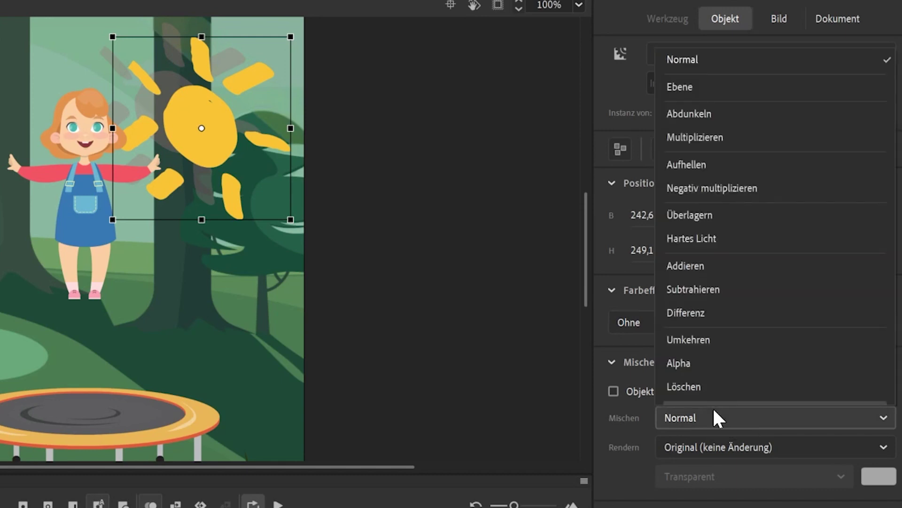
pyautogui.click(716, 416)
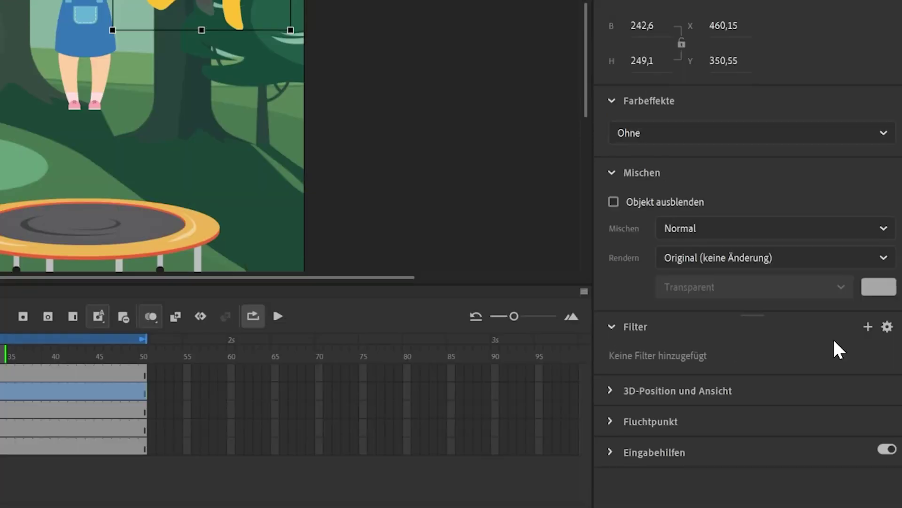
pyautogui.click(868, 327)
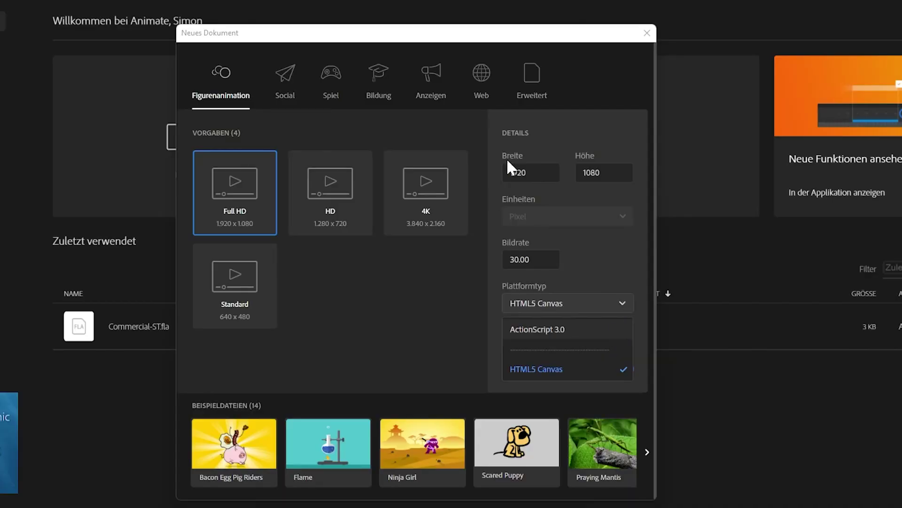
# Look through the platforms and beta platforms offered for Erweitert documents
pyautogui.click(532, 79)
pyautogui.scroll(-5, 453, 209)
pyautogui.scroll(-3, 412, 251)
pyautogui.scroll(5, 439, 356)
pyautogui.scroll(2, 345, 202)
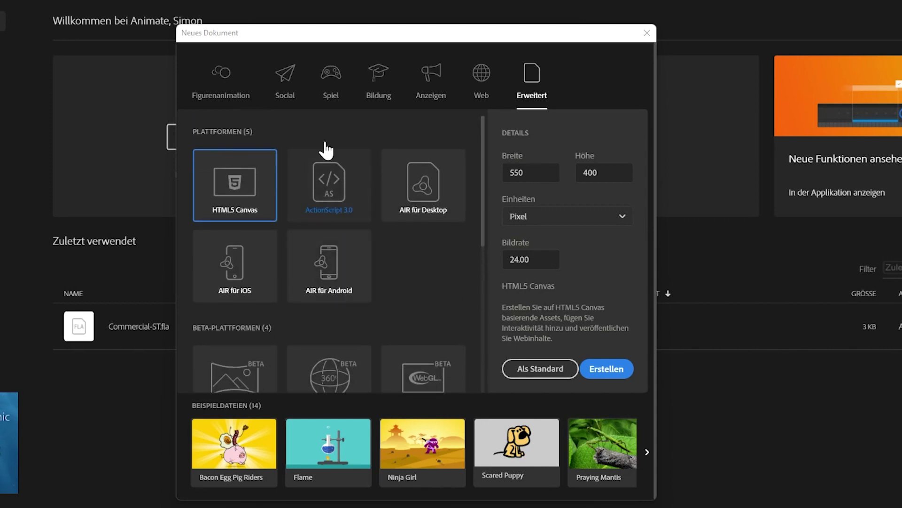
# Create a Full HD Figurenanimation document of 1920 x 1080 pixels at 30 fps for HTML5 Canvas
pyautogui.click(228, 81)
pyautogui.click(621, 372)
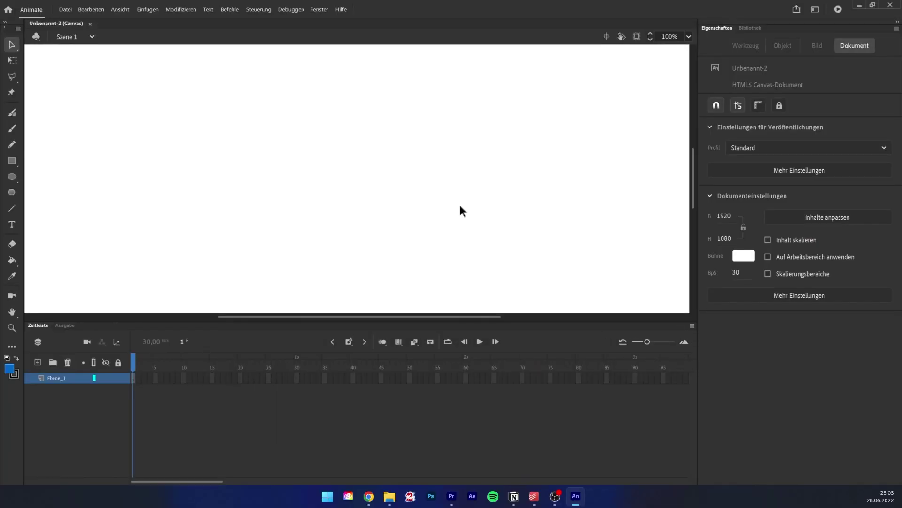
# View the context commands of the stage and the stage colour choices in the document settings
pyautogui.rightClick(421, 155)
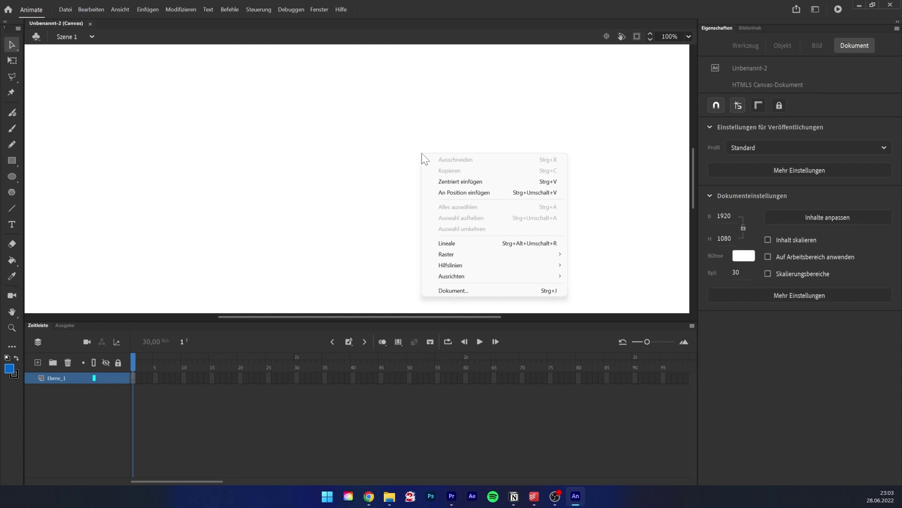
pyautogui.click(721, 30)
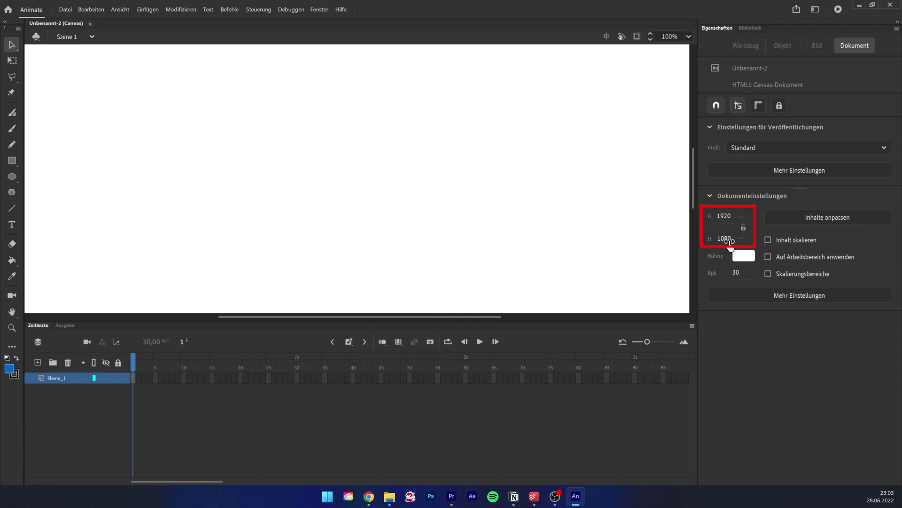
pyautogui.click(745, 256)
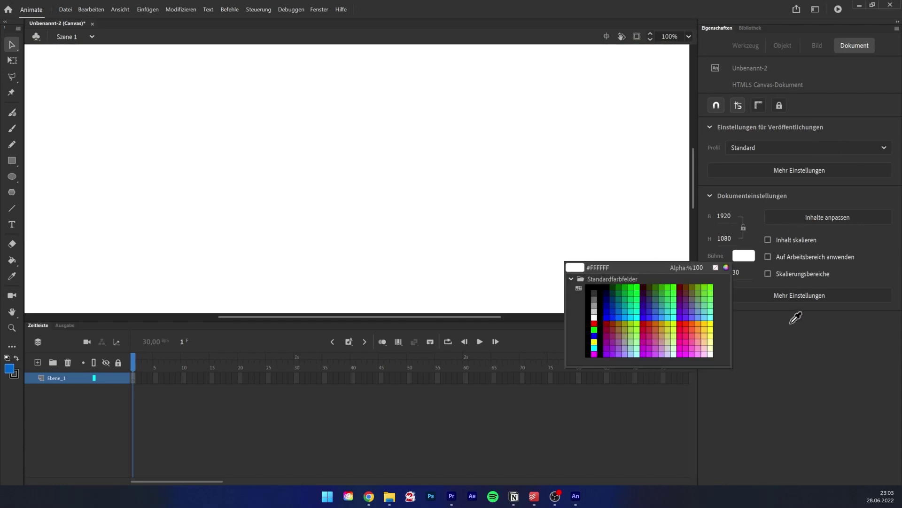
pyautogui.click(745, 254)
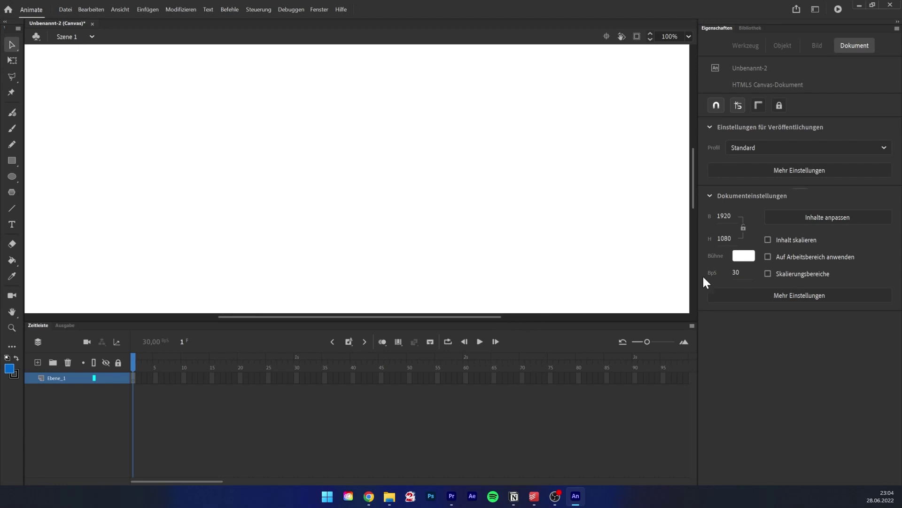
# View the file commands for converting the document and the platform type setting for new documents
pyautogui.click(70, 12)
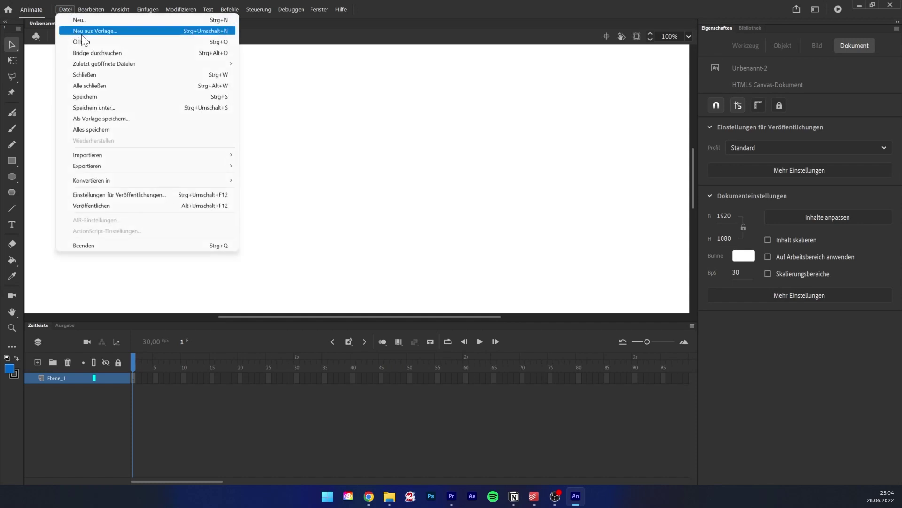
pyautogui.moveTo(173, 186)
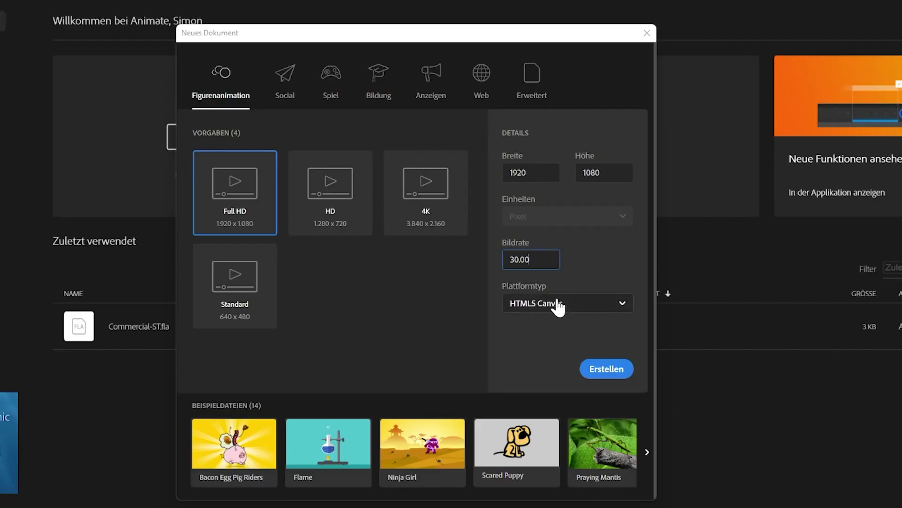
pyautogui.click(559, 305)
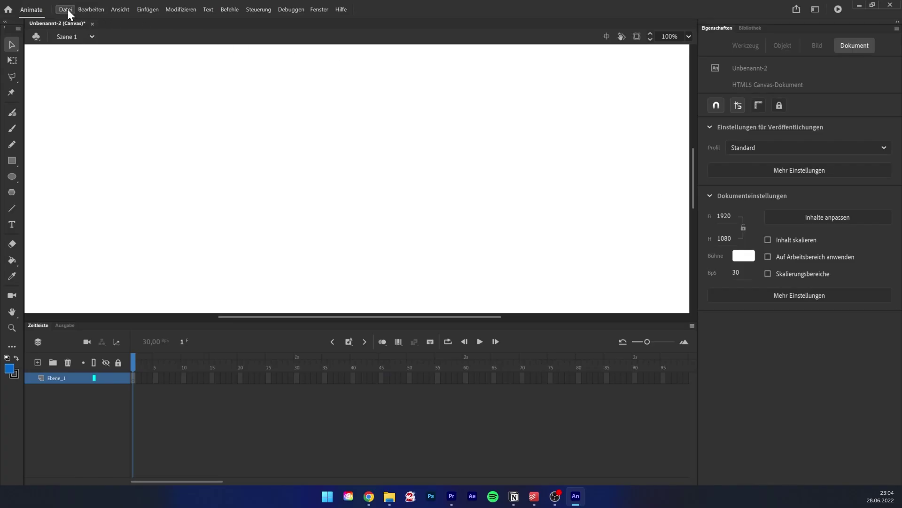
# Open Commercial-ST.fla from the recently used files
pyautogui.click(67, 10)
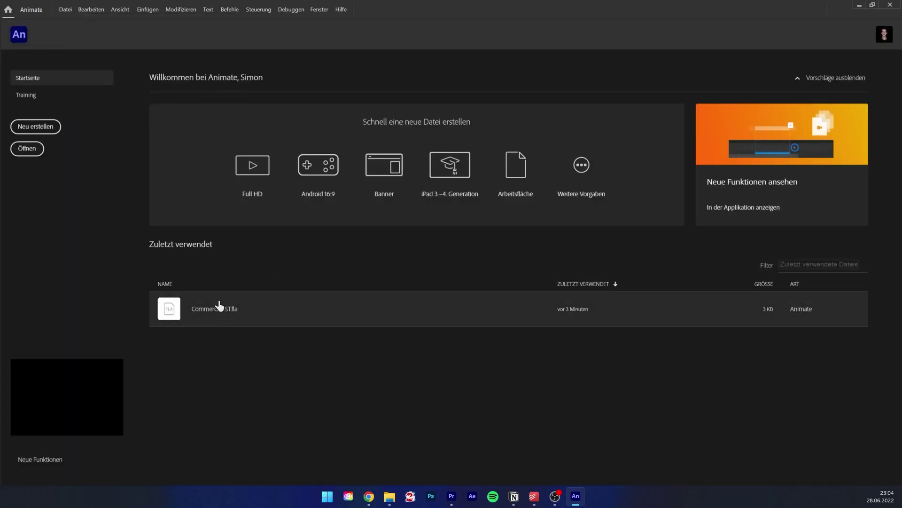
pyautogui.click(219, 308)
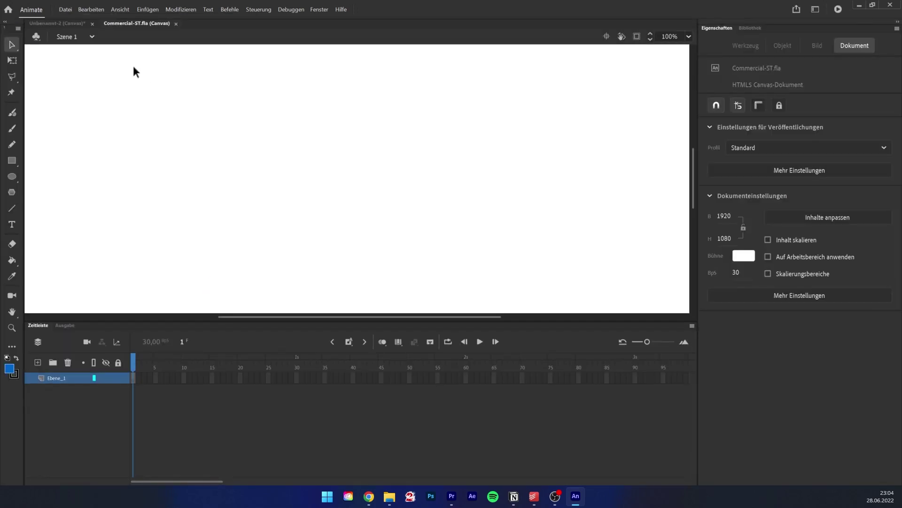
# Switch between the untitled canvas document and Commercial-ST.fla, and close Commercial-ST.fla
pyautogui.click(66, 23)
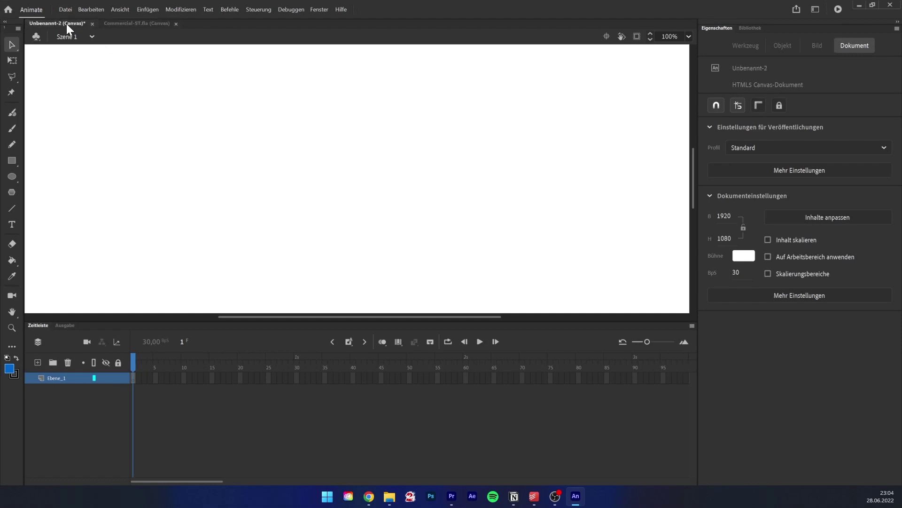
pyautogui.click(137, 24)
pyautogui.click(63, 25)
pyautogui.click(146, 23)
pyautogui.click(176, 24)
# Return to the start screen and begin creating a new file
pyautogui.click(10, 10)
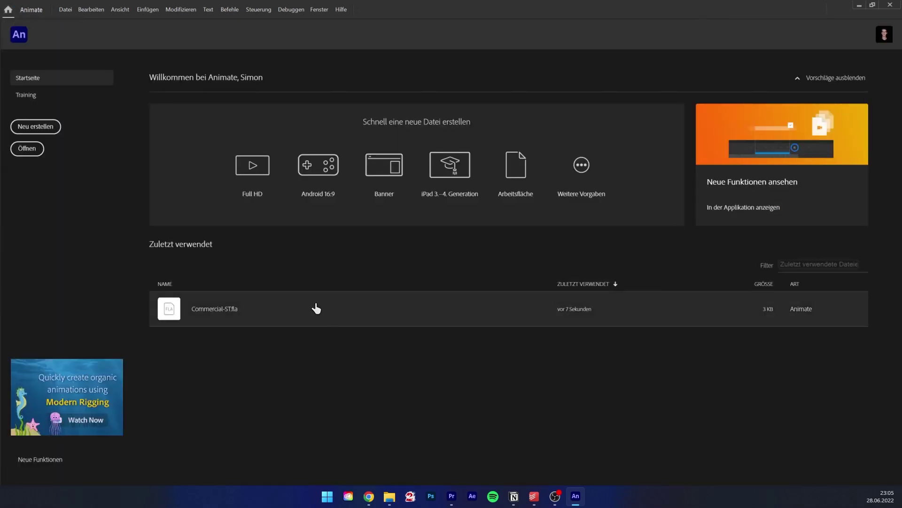
pyautogui.click(40, 126)
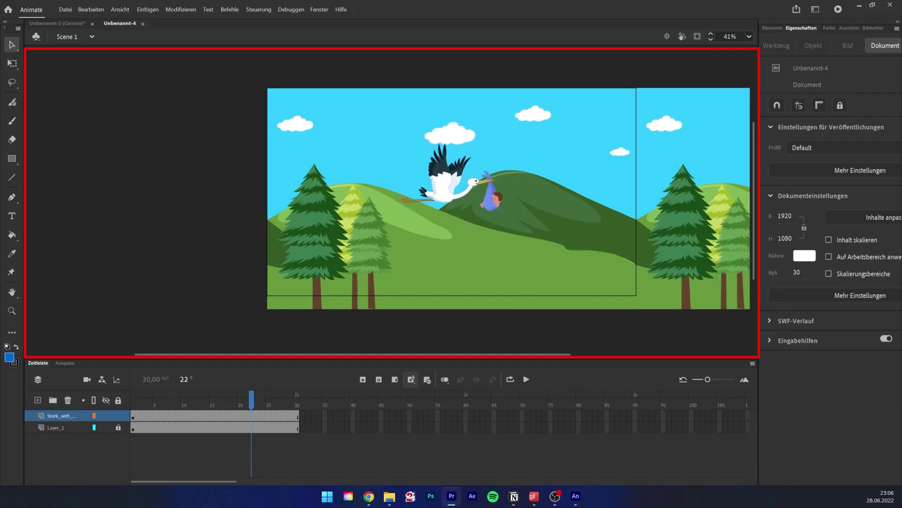
# Zoom the stage to 75%, move it around with the Hand tool and zoom back out
pyautogui.click(507, 332)
pyautogui.moveTo(555, 206); pyautogui.dragTo(514, 208)
pyautogui.click(750, 36)
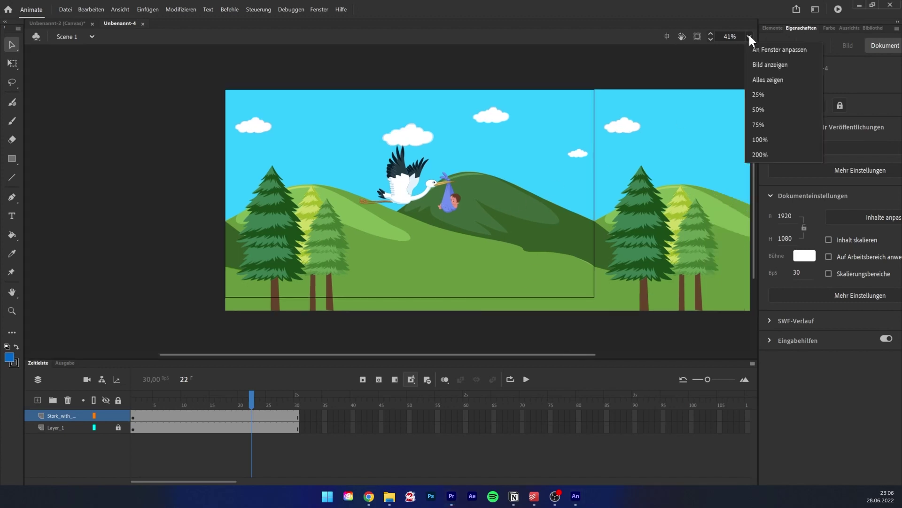
pyautogui.click(767, 125)
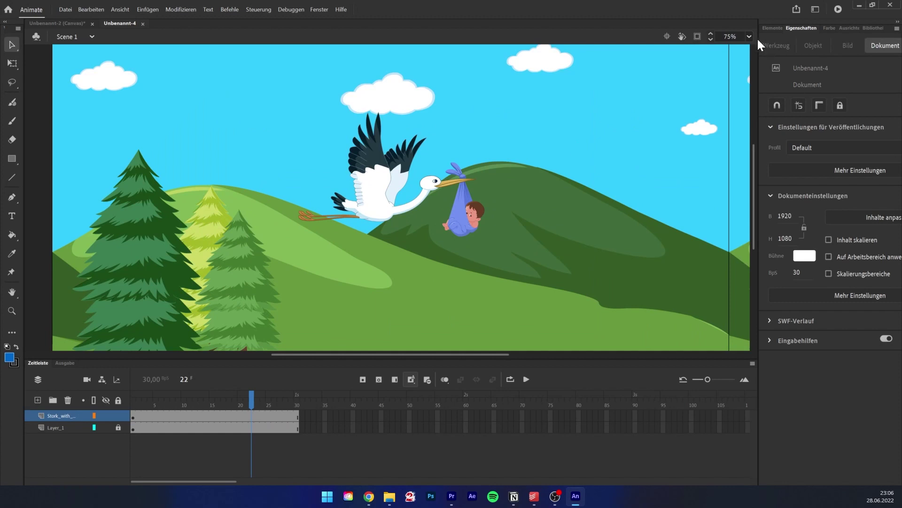
pyautogui.click(11, 291)
pyautogui.moveTo(445, 143); pyautogui.dragTo(437, 248)
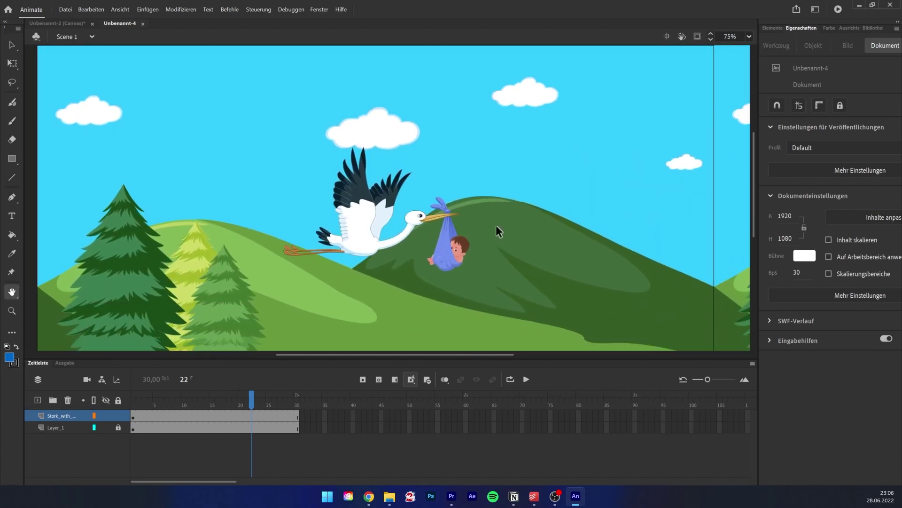
pyautogui.scroll(-2, 498, 230)
pyautogui.moveTo(520, 226); pyautogui.dragTo(472, 176)
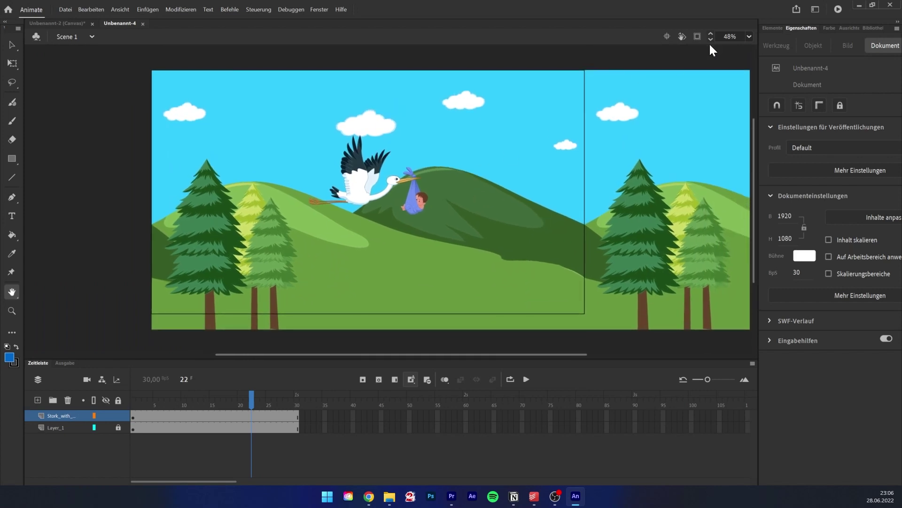
# Toggle clipping of the content outside the stage and leave it switched on
pyautogui.click(698, 38)
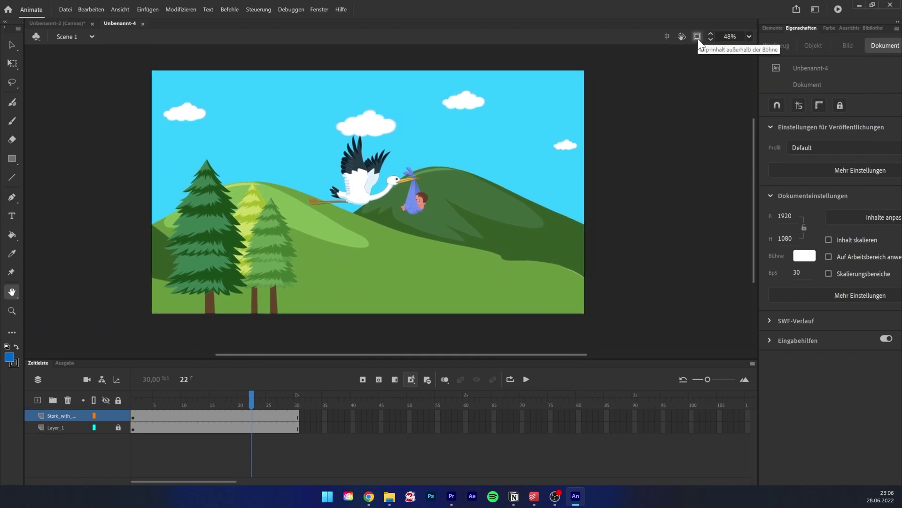
pyautogui.click(699, 41)
pyautogui.click(699, 41)
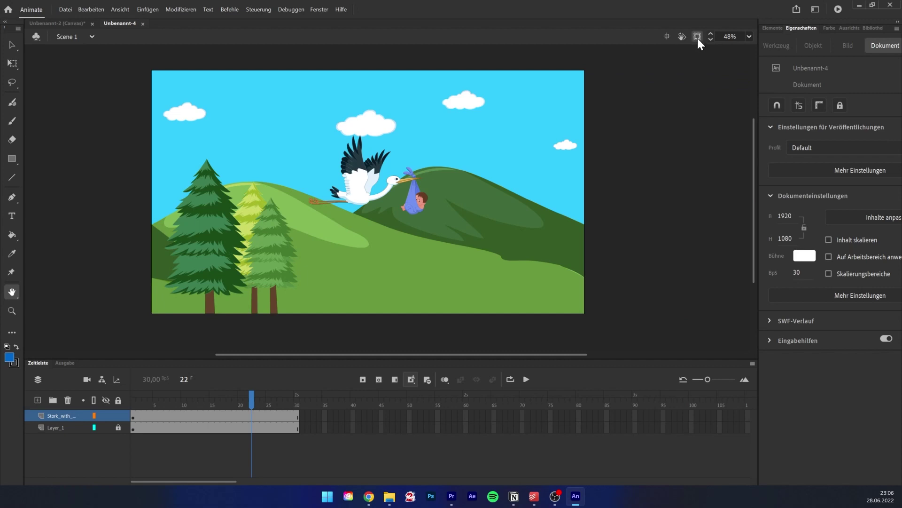
# Rotate the stage view with the Rotation tool, centre the stage again and return to the Selection tool
pyautogui.click(682, 39)
pyautogui.moveTo(481, 162); pyautogui.dragTo(484, 188)
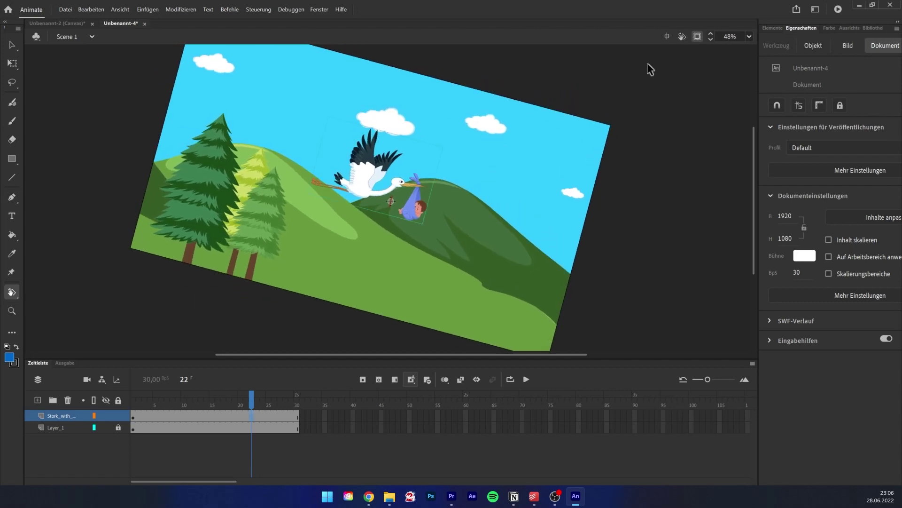
pyautogui.click(667, 37)
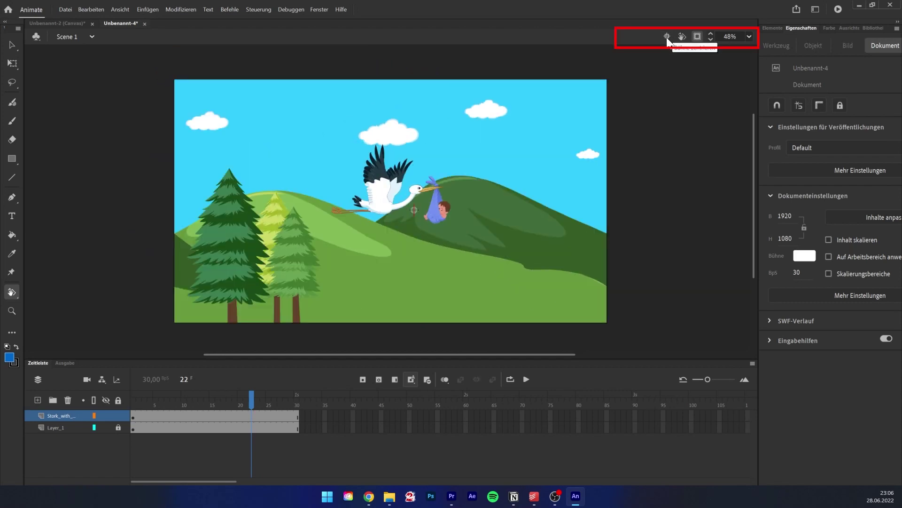
pyautogui.click(13, 46)
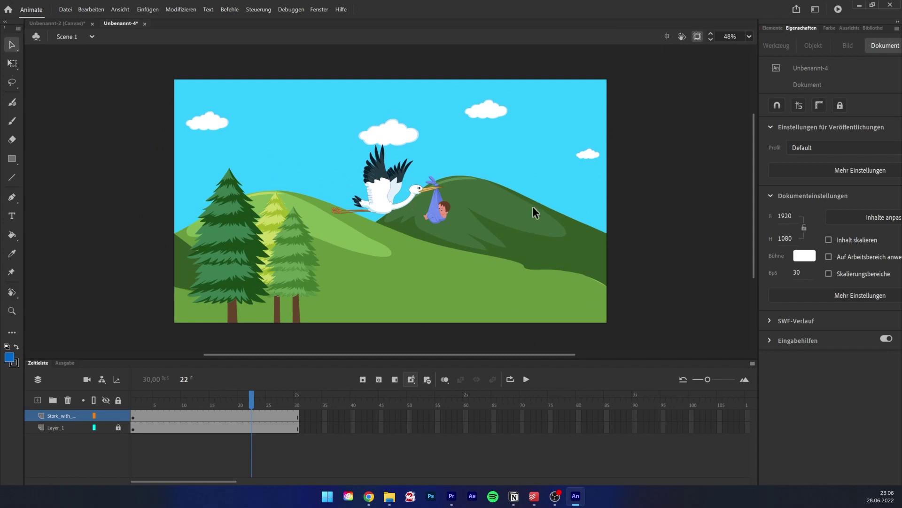
# Check the scene list and add two new scenes after Scene 1
pyautogui.click(92, 39)
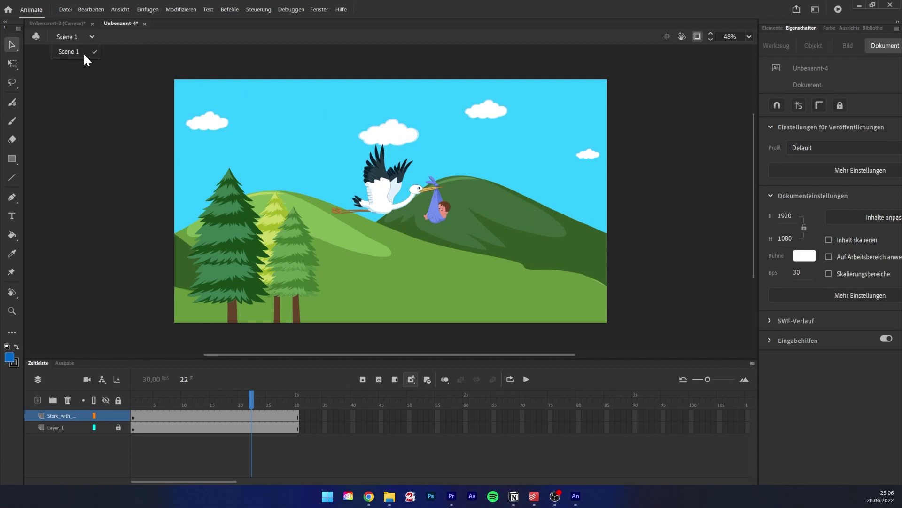
pyautogui.click(320, 10)
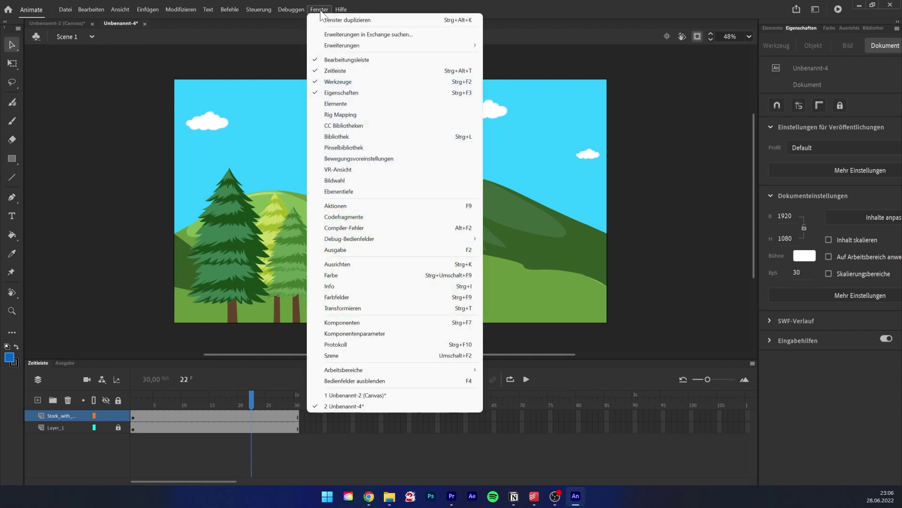
pyautogui.click(369, 355)
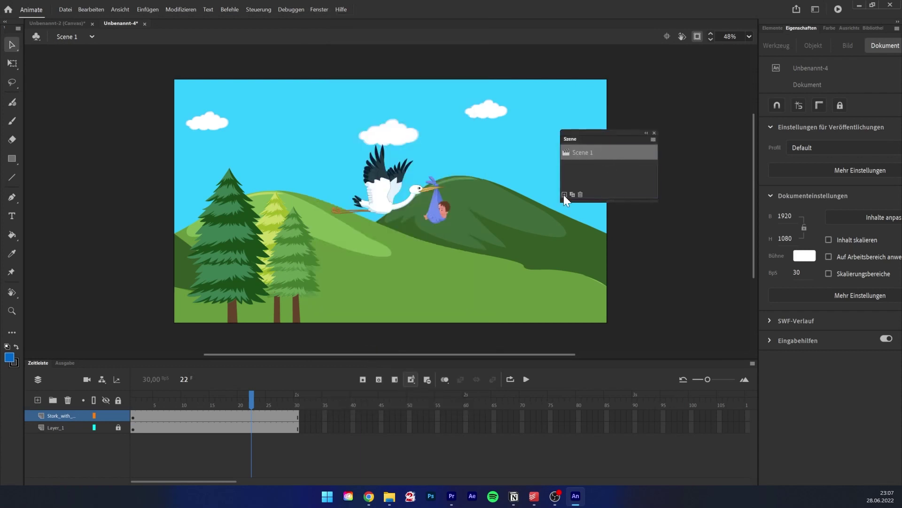
pyautogui.click(564, 195)
pyautogui.click(565, 195)
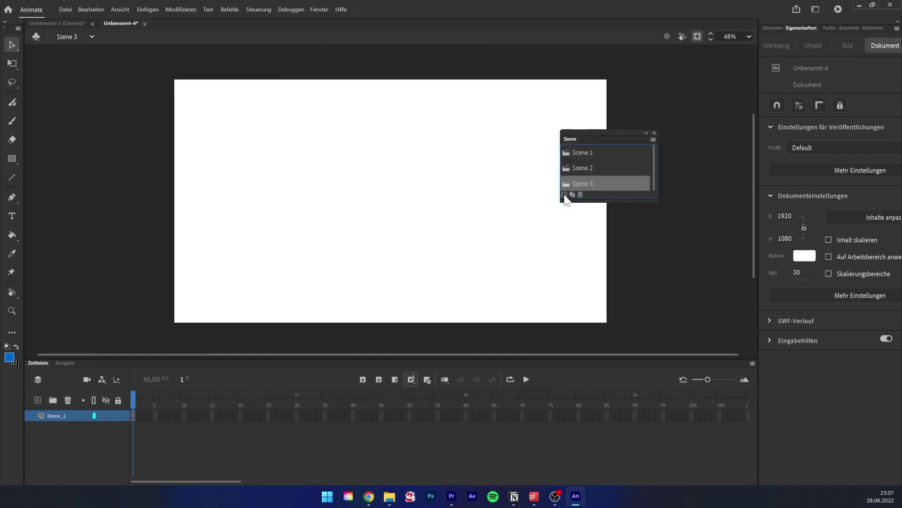
# Switch between Scene 1 and Szene 2, return to Scene 1 and close the scene management window
pyautogui.click(592, 155)
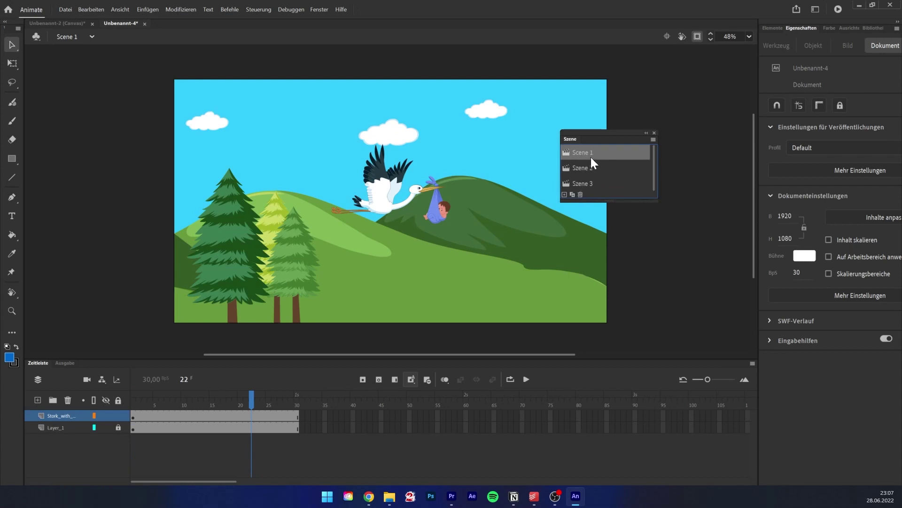
pyautogui.click(590, 168)
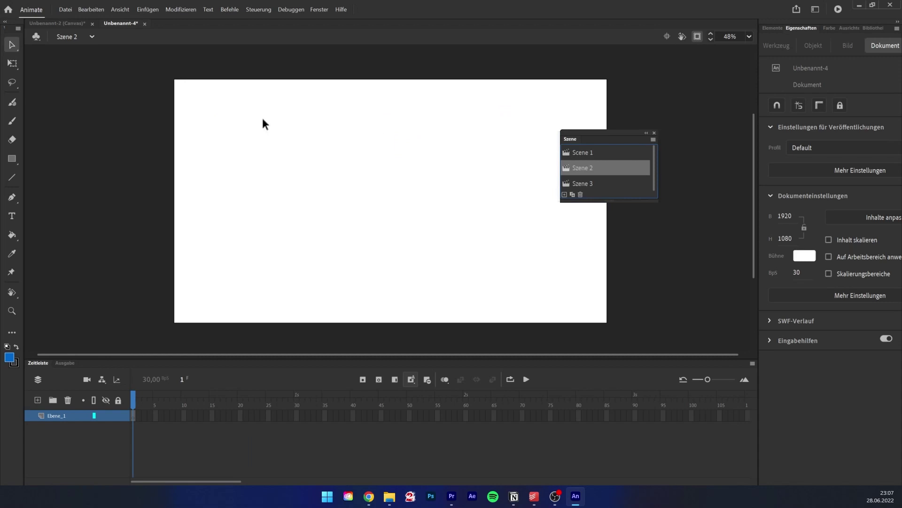
pyautogui.click(78, 37)
pyautogui.click(80, 54)
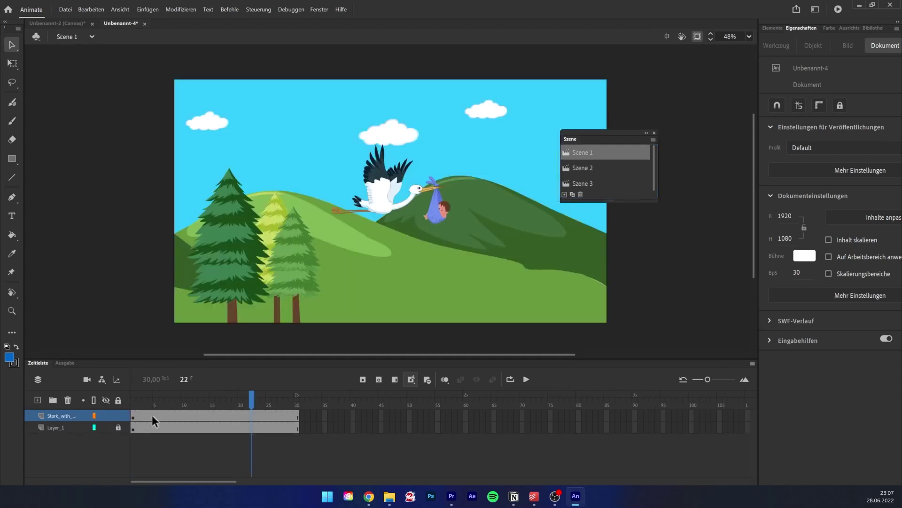
pyautogui.click(654, 132)
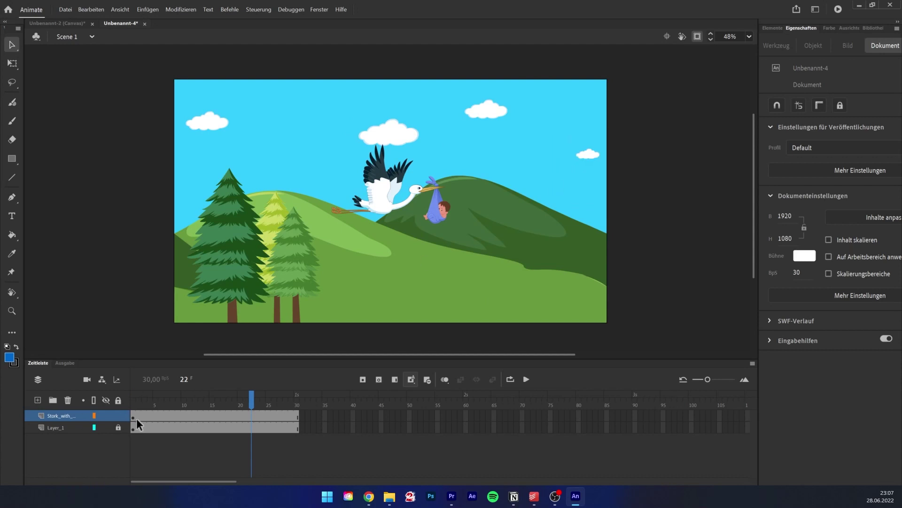
# Examine individual frames of the stork layer and Layer_1 in the timeline, moving the playhead to frames 9 and 5
pyautogui.click(133, 405)
pyautogui.click(173, 403)
pyautogui.click(176, 416)
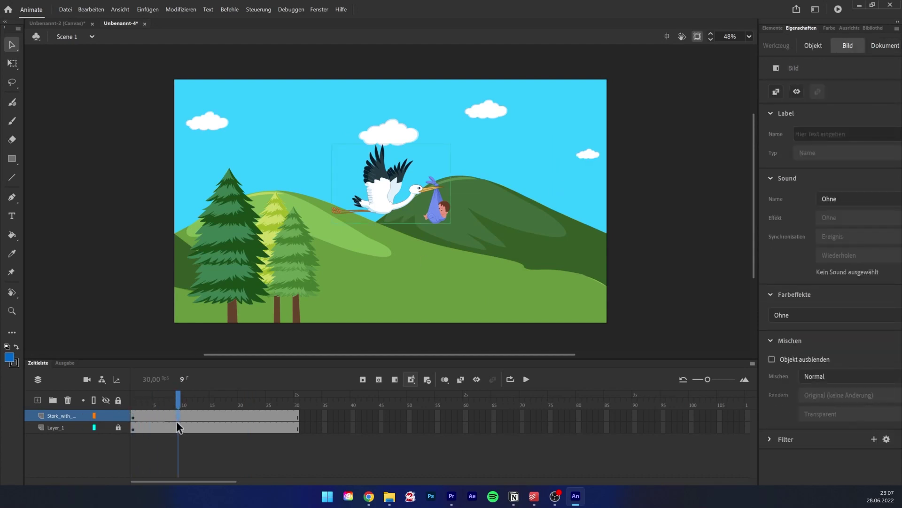
pyautogui.click(518, 266)
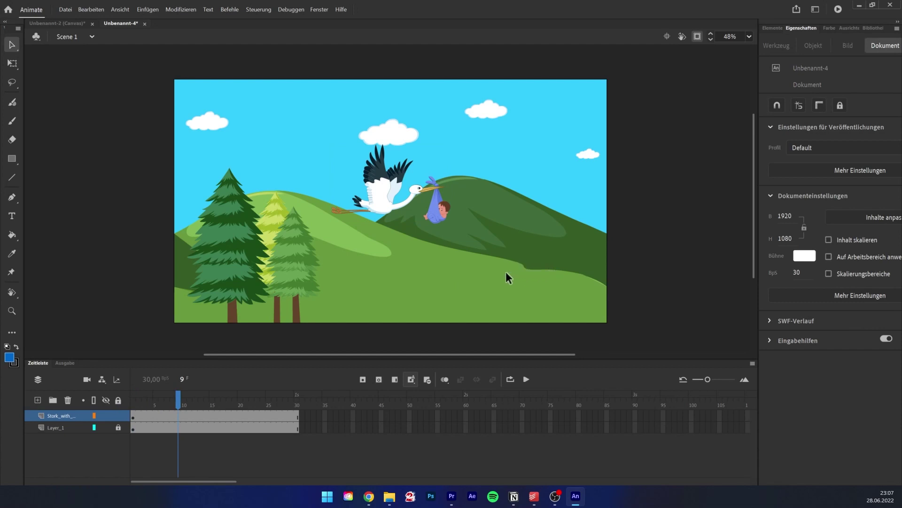
pyautogui.click(161, 419)
pyautogui.click(156, 428)
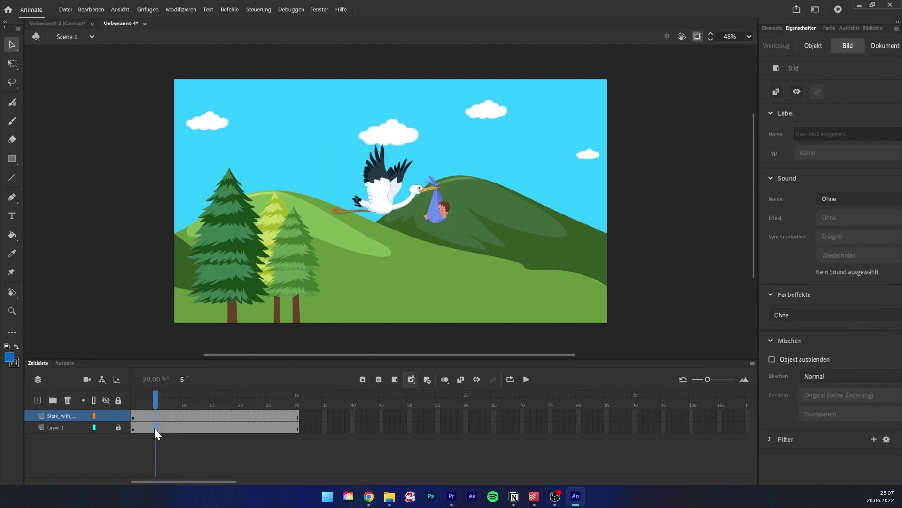
pyautogui.click(483, 232)
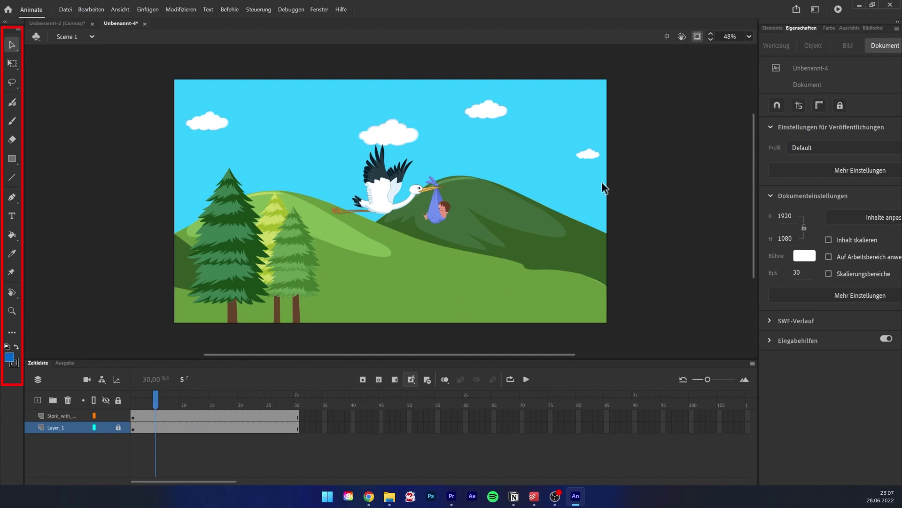
# Widen the properties area beside the stage and select the stork group to show its position and size
pyautogui.scroll(-1, 613, 205)
pyautogui.scroll(4, 607, 240)
pyautogui.scroll(-3, 606, 241)
pyautogui.moveTo(758, 228); pyautogui.dragTo(700, 228)
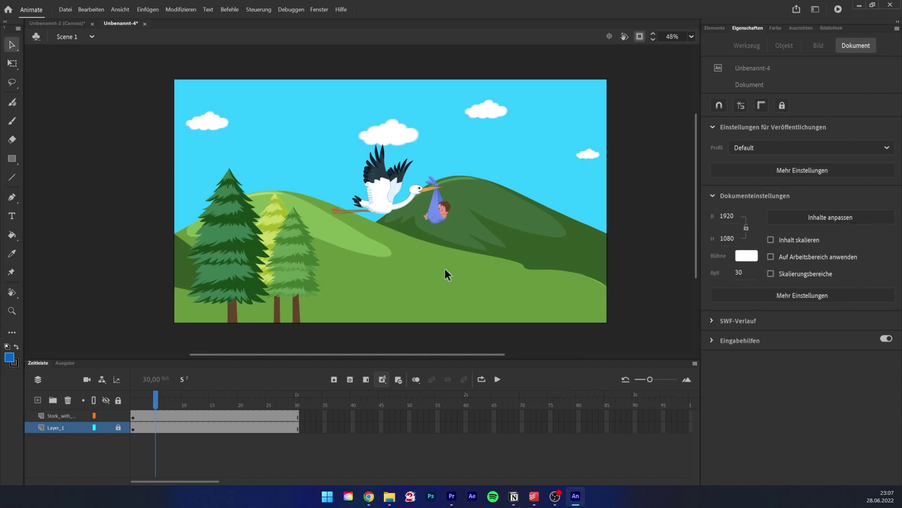
pyautogui.click(382, 199)
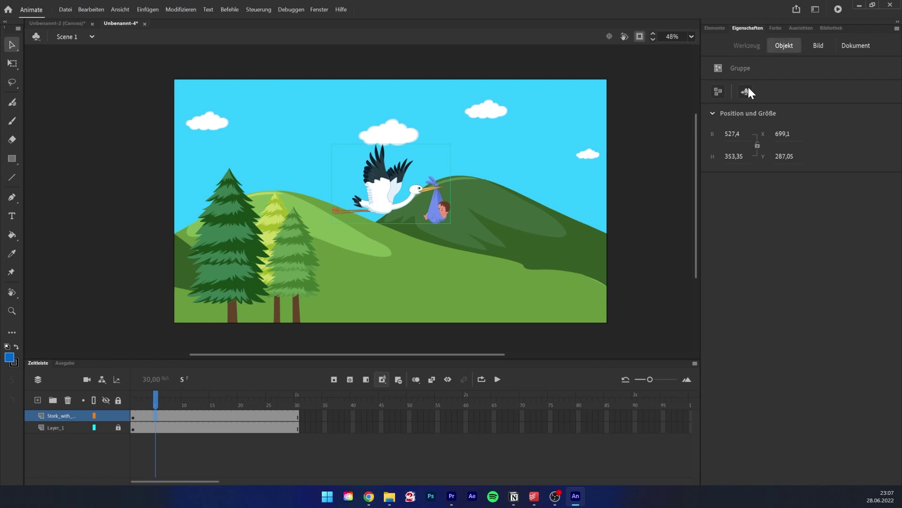
# View the document's library, the colour settings and the standard assets of the Elemente collection
pyautogui.click(831, 28)
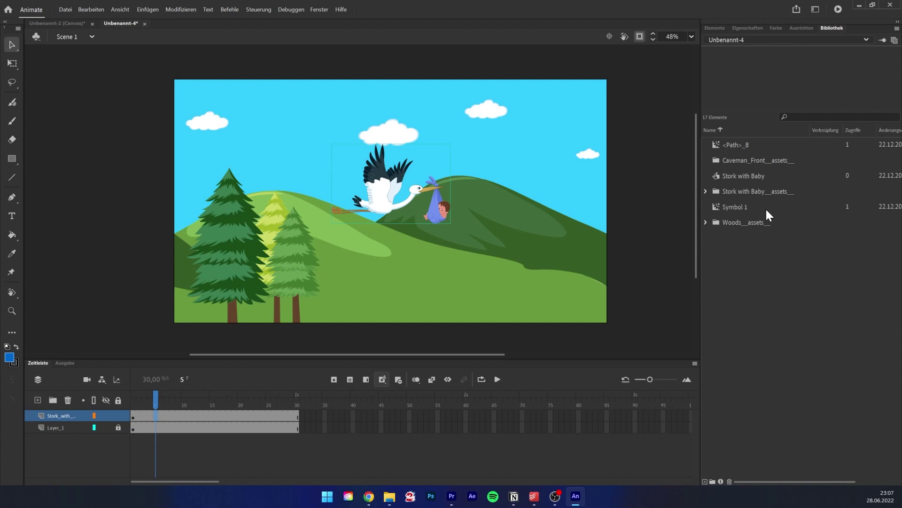
pyautogui.click(765, 27)
pyautogui.click(775, 28)
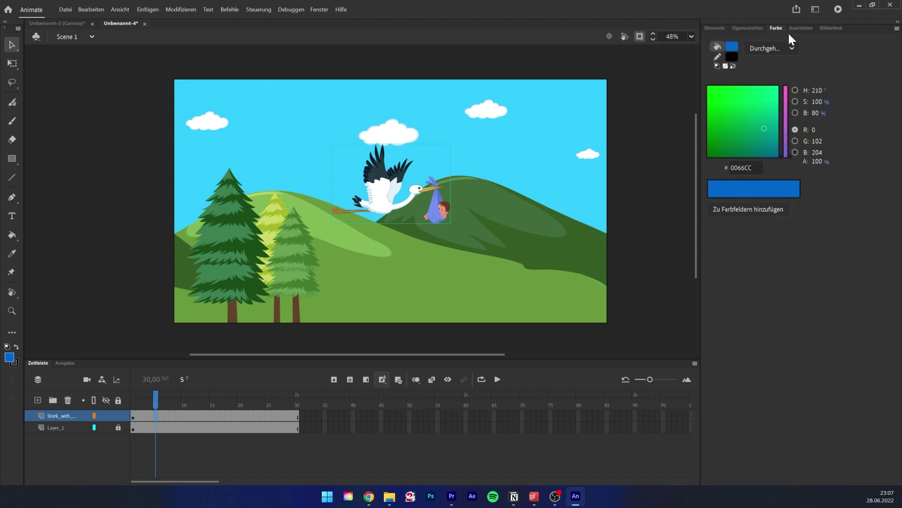
pyautogui.click(715, 28)
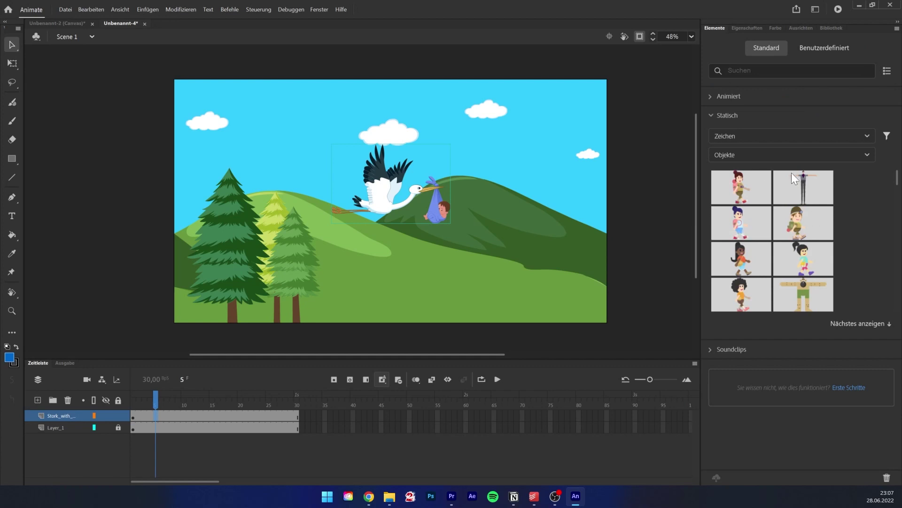
# View the list of available windows, and open and close the Rig Mapping window
pyautogui.click(319, 10)
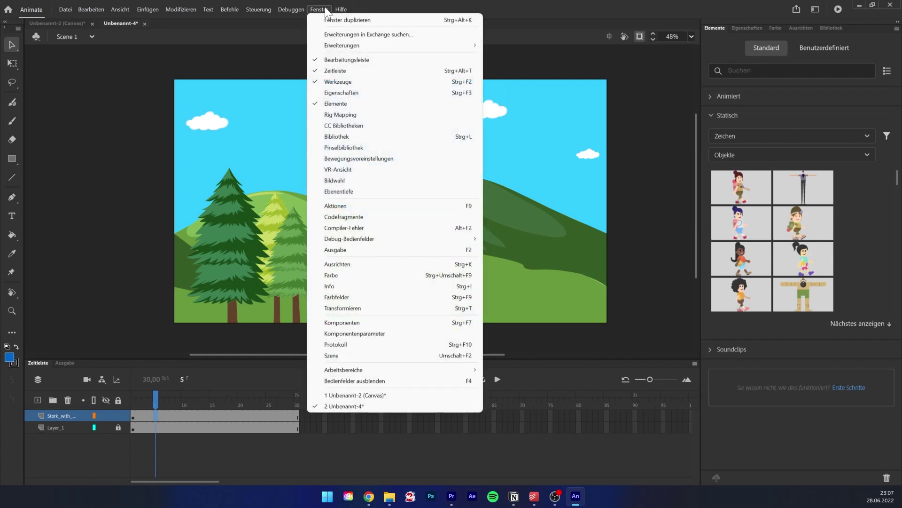
pyautogui.click(337, 114)
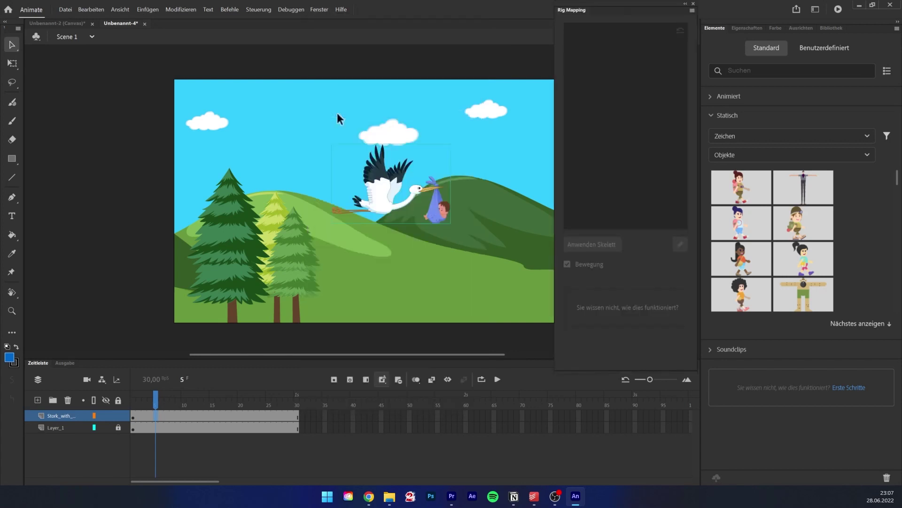
pyautogui.click(693, 4)
# Float the Elemente window over the stage, dock it back beside Bibliothek and show the stork group's object properties
pyautogui.moveTo(712, 27); pyautogui.dragTo(407, 45)
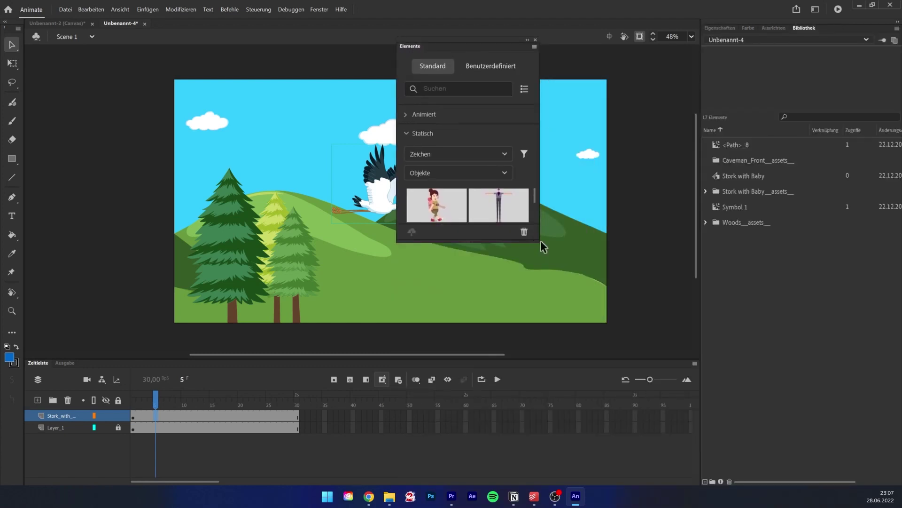
pyautogui.moveTo(537, 238)
pyautogui.mouseDown()
pyautogui.moveTo(642, 238)
pyautogui.moveTo(540, 237)
pyautogui.mouseUp()
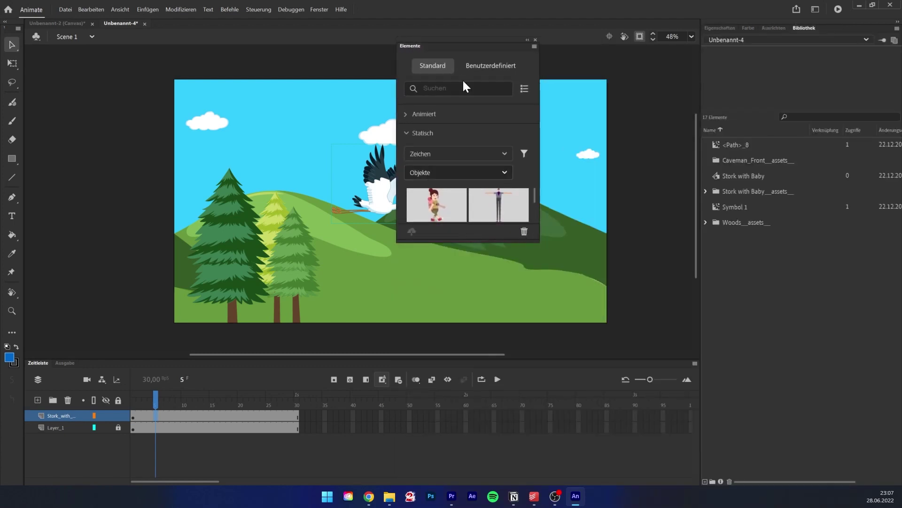
pyautogui.moveTo(415, 44); pyautogui.dragTo(741, 29)
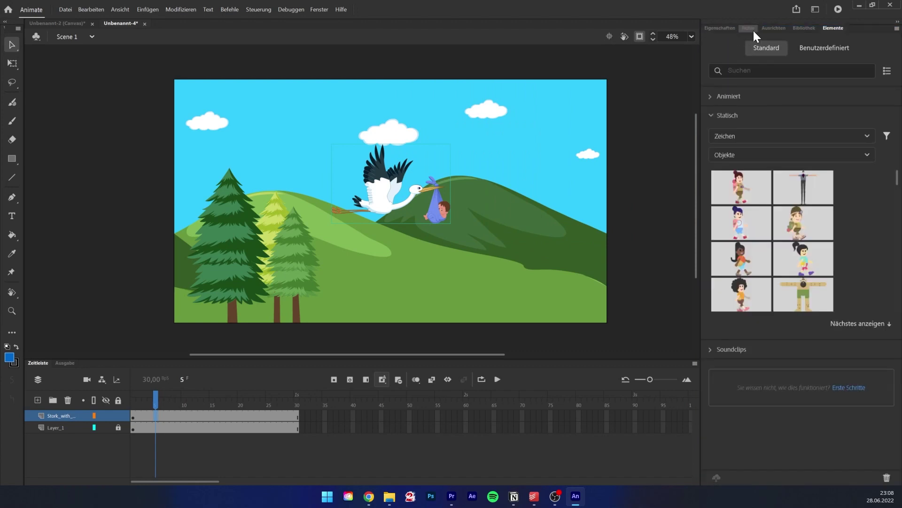
pyautogui.click(719, 27)
pyautogui.click(773, 43)
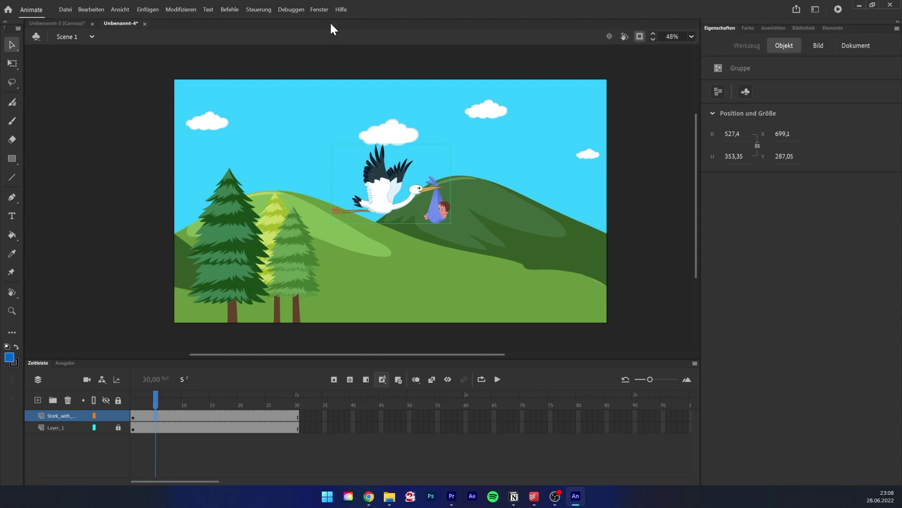
# View the list of windows up to the workspaces entry, and open and close the collection of additional tools
pyautogui.click(319, 9)
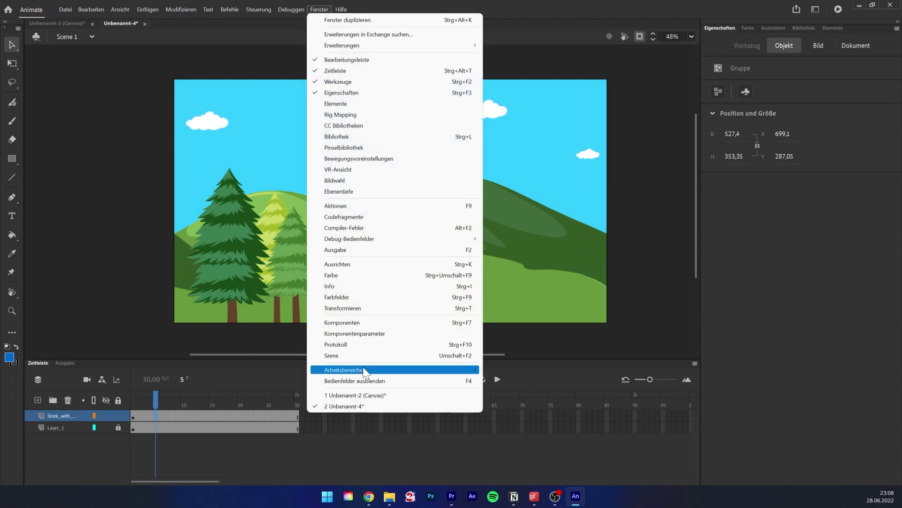
pyautogui.moveTo(363, 368)
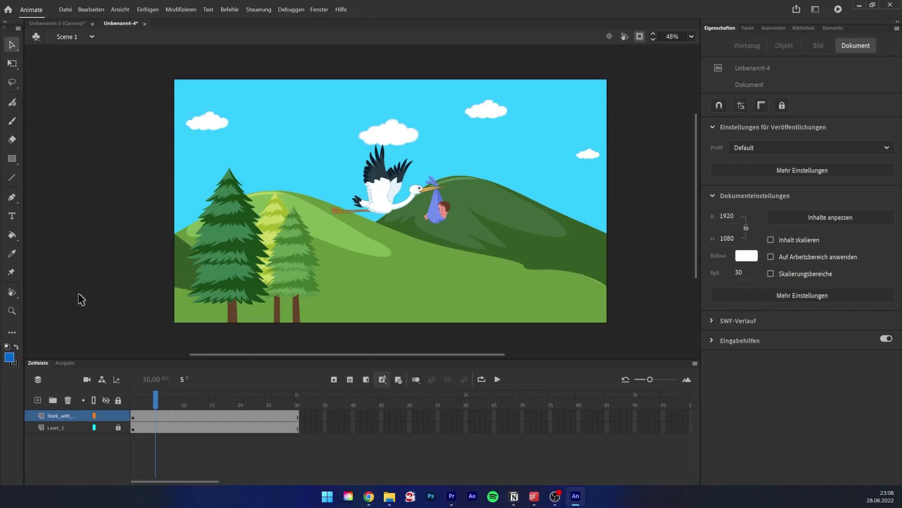
pyautogui.click(10, 331)
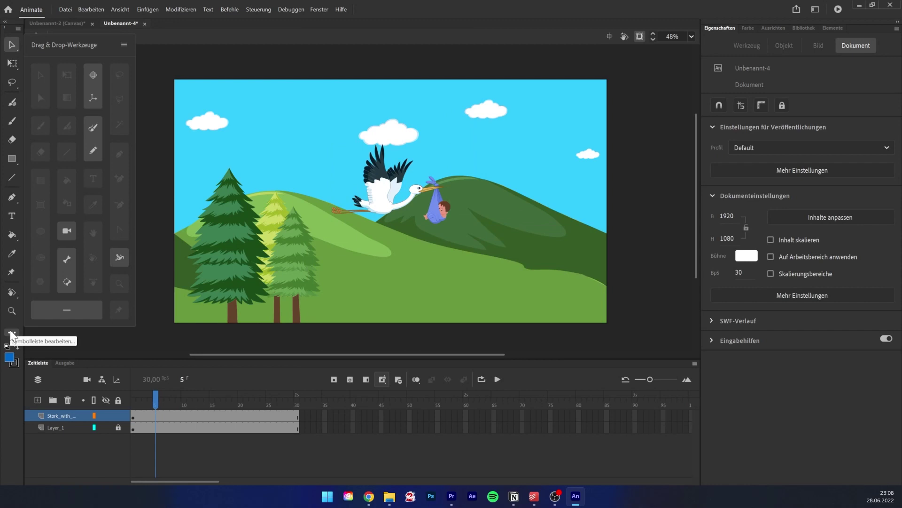
pyautogui.moveTo(115, 258)
pyautogui.mouseDown()
pyautogui.moveTo(10, 297)
pyautogui.moveTo(117, 258)
pyautogui.mouseUp()
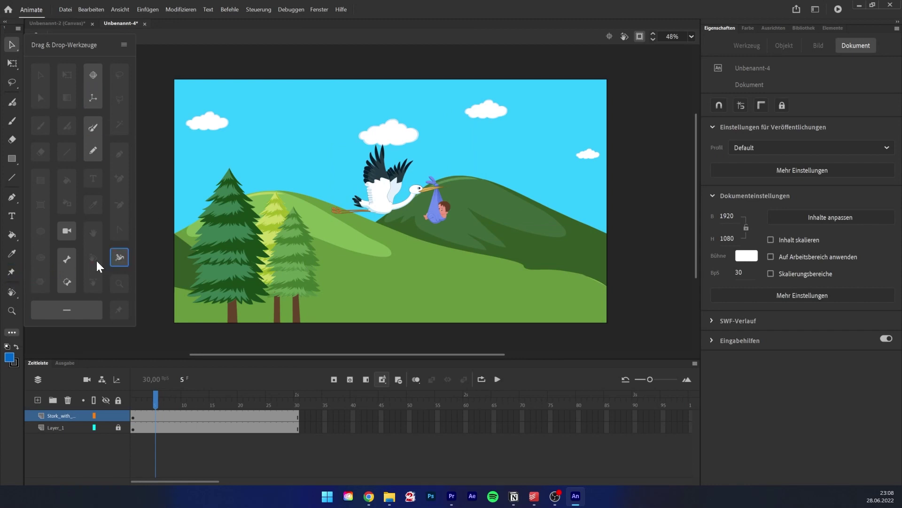
pyautogui.click(11, 254)
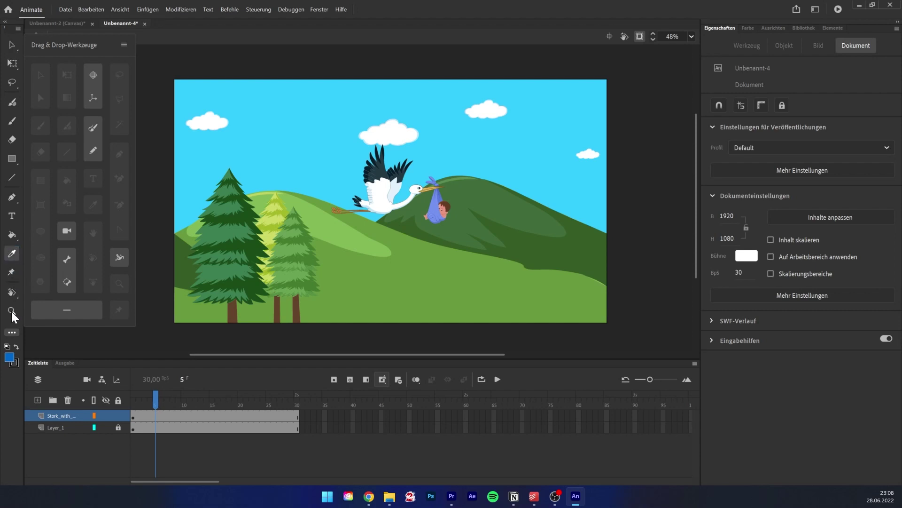
pyautogui.click(11, 333)
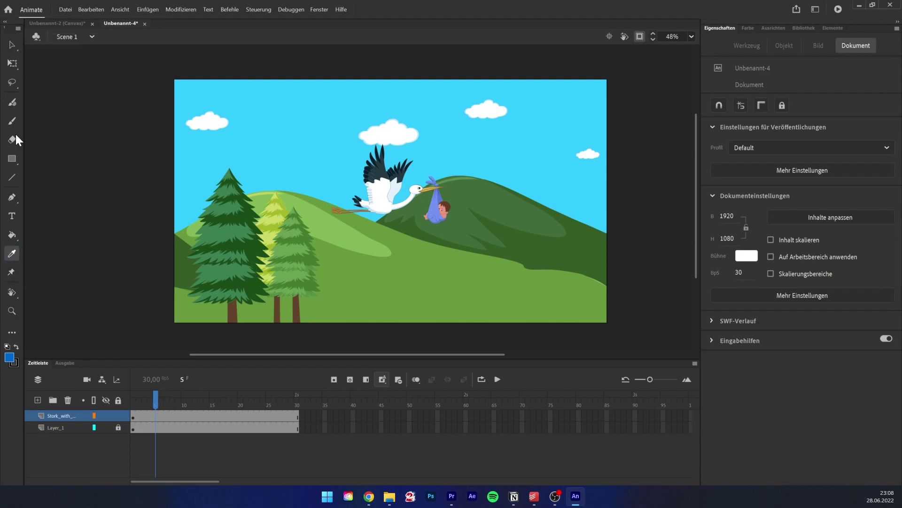
# Move the stork group at frame 5 to about X 822 with the Selection tool
pyautogui.click(13, 45)
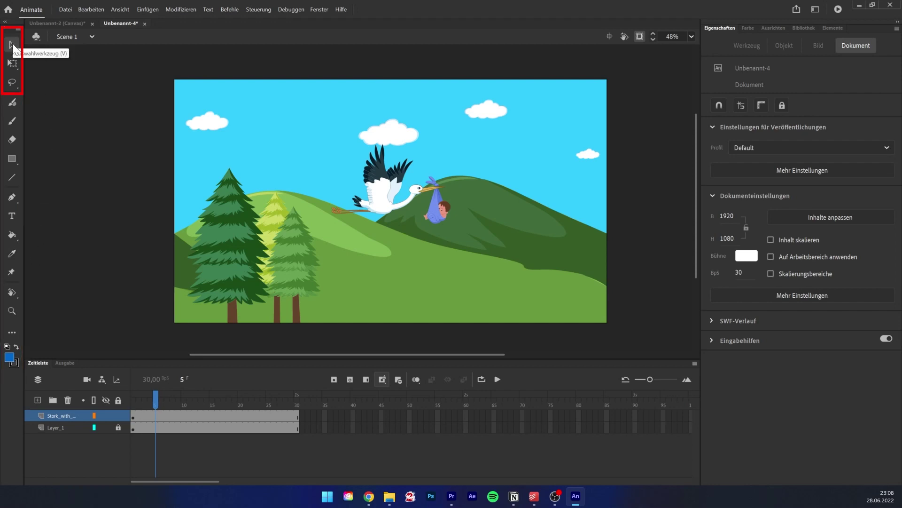
pyautogui.click(370, 195)
pyautogui.moveTo(381, 185); pyautogui.dragTo(408, 187)
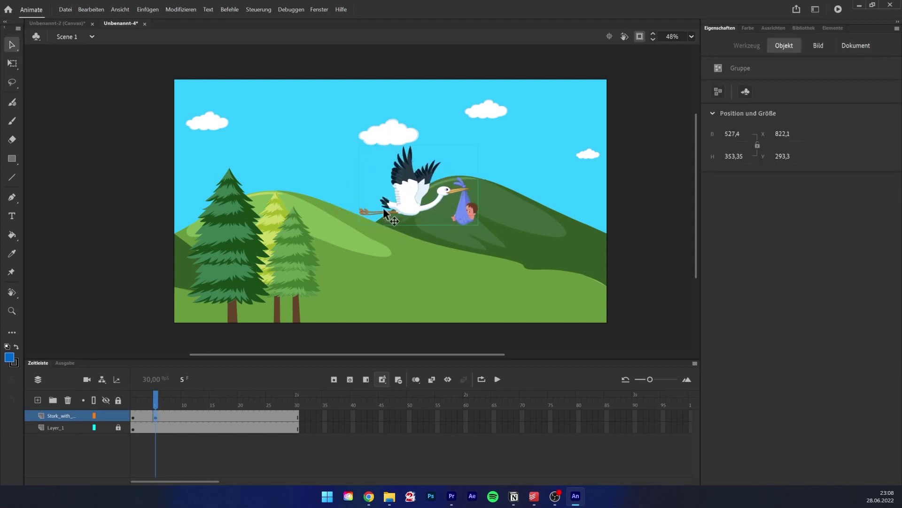
# Review the stork at frame 1 and, at frame 2, move the group to about X 741
pyautogui.click(134, 396)
pyautogui.click(71, 114)
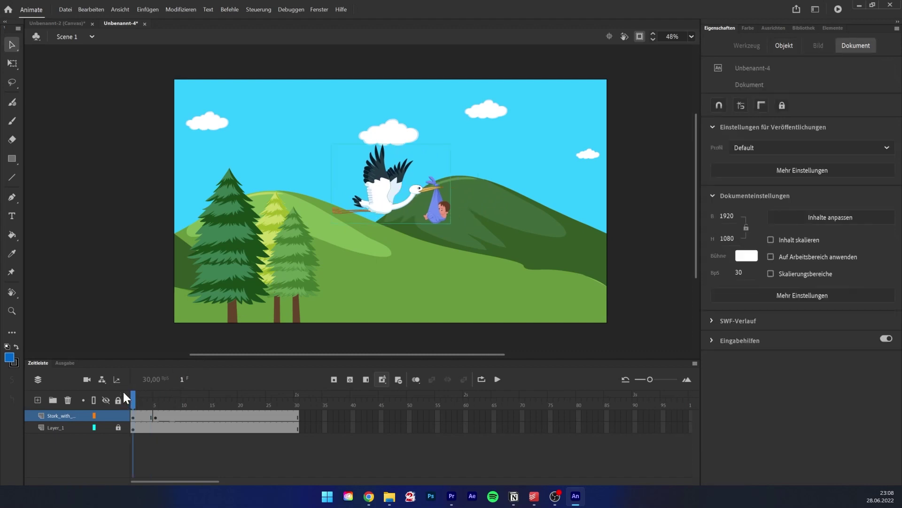
pyautogui.click(388, 173)
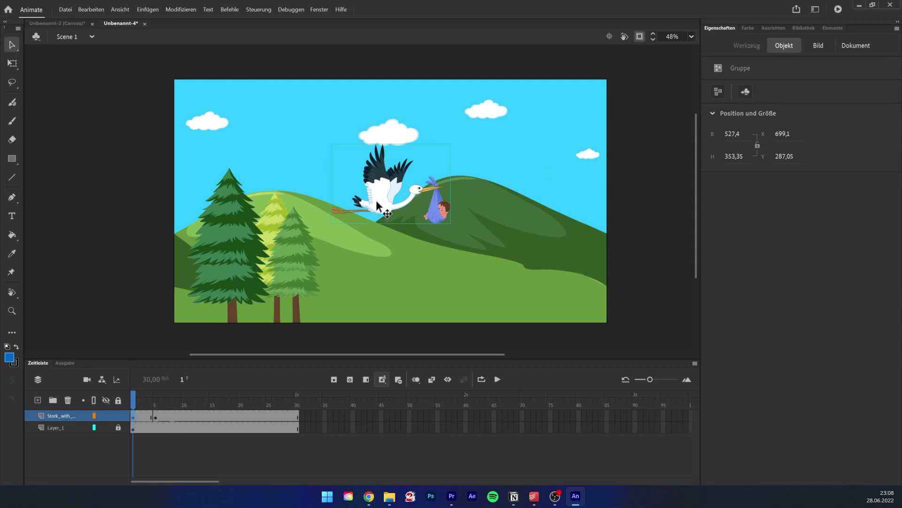
pyautogui.click(139, 400)
pyautogui.moveTo(387, 190); pyautogui.dragTo(397, 190)
# Try squashing the stork group with the Free Transform tool and undo the distortion
pyautogui.click(14, 64)
pyautogui.moveTo(452, 149); pyautogui.dragTo(458, 98)
pyautogui.moveTo(456, 190); pyautogui.dragTo(462, 187)
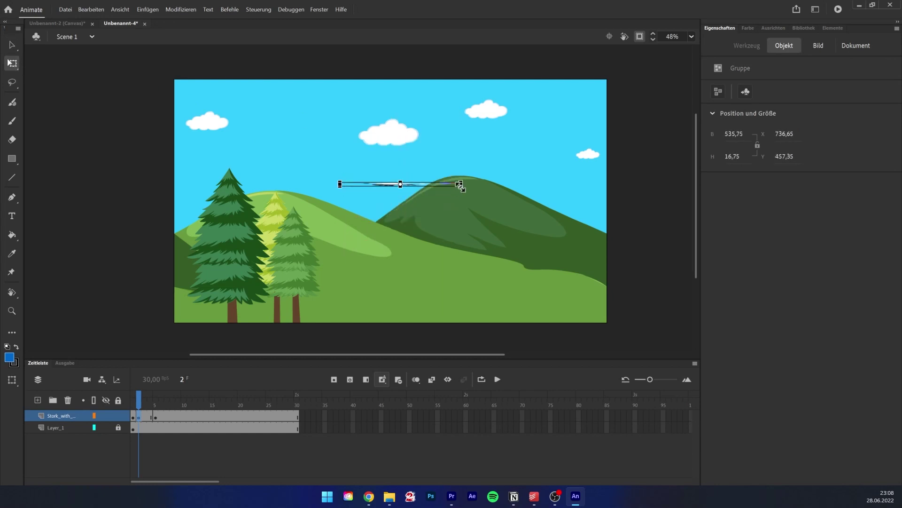
pyautogui.hotkey('ctrl', 'z')
pyautogui.click(286, 134)
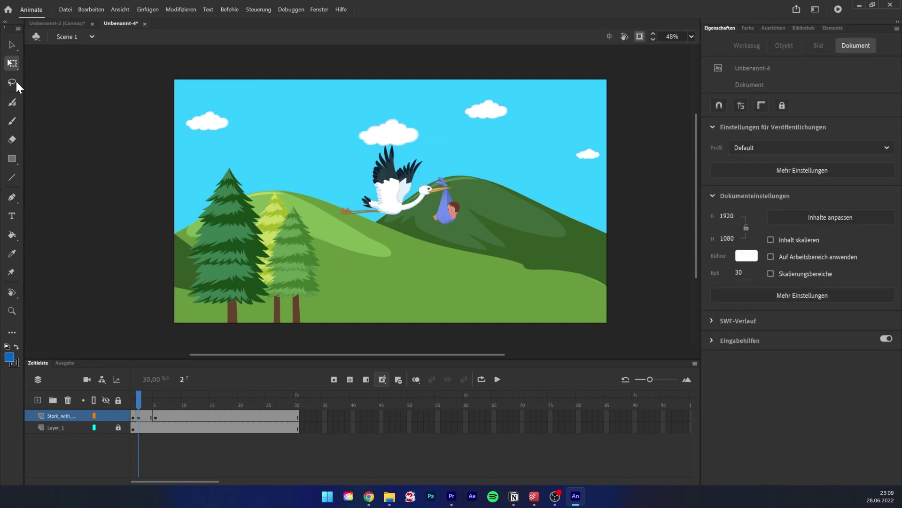
# Select the stork group with the Lasso tool and view the variants of the Selection and Lasso tools
pyautogui.click(15, 81)
pyautogui.moveTo(503, 247); pyautogui.dragTo(447, 101)
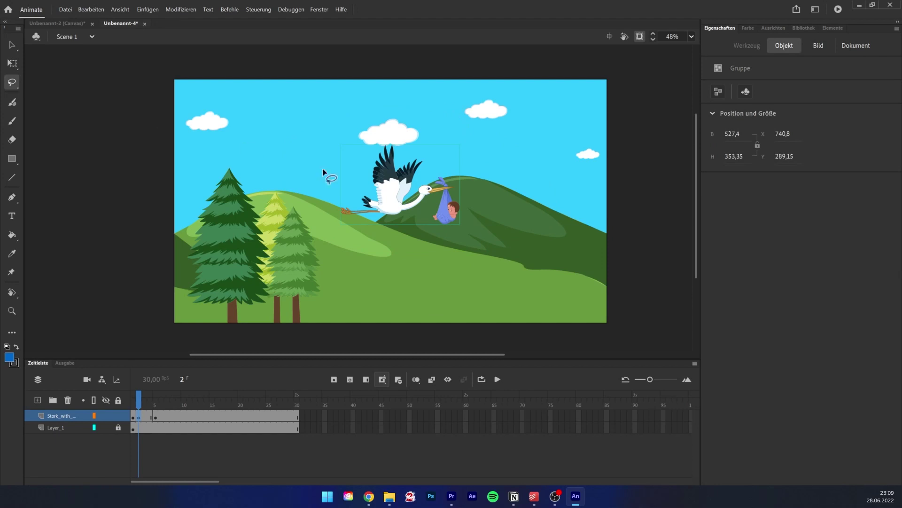
pyautogui.click(12, 46)
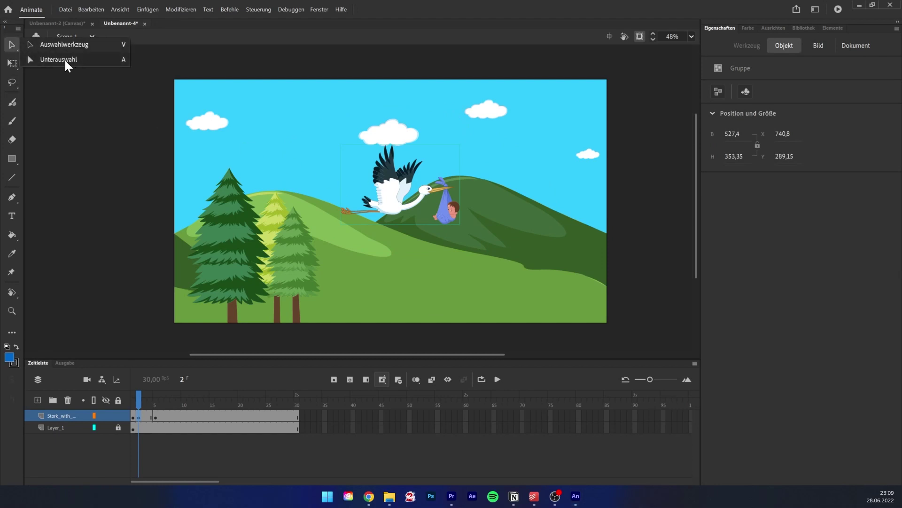
pyautogui.click(10, 82)
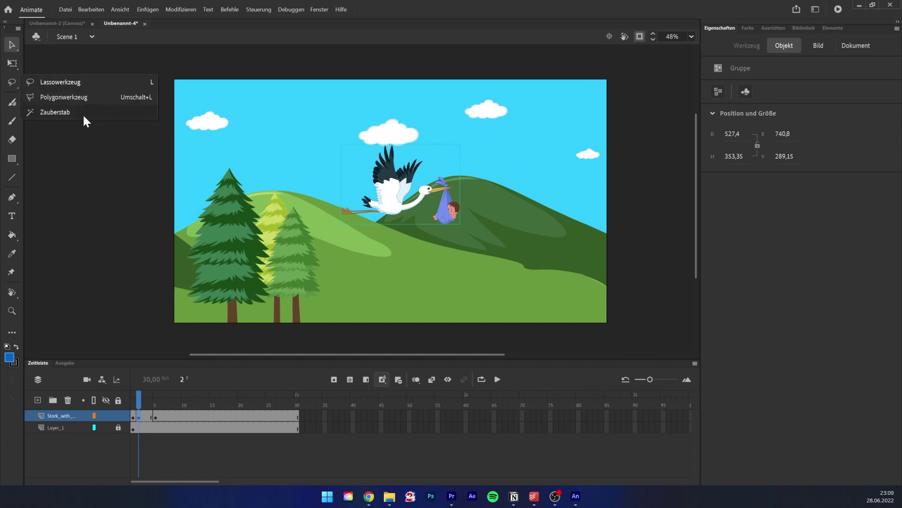
pyautogui.click(28, 82)
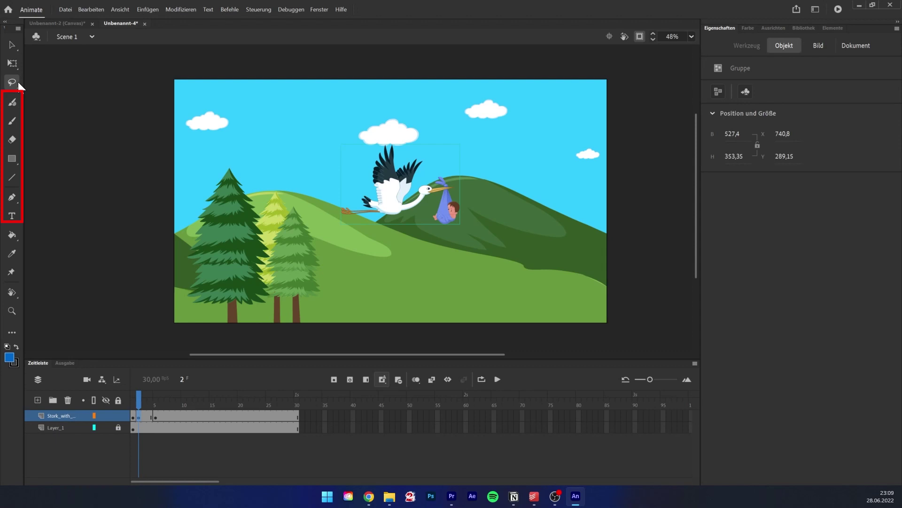
# Set the Fluid Brush size to 22, and paint and undo a wavy test stroke in the sky
pyautogui.click(12, 102)
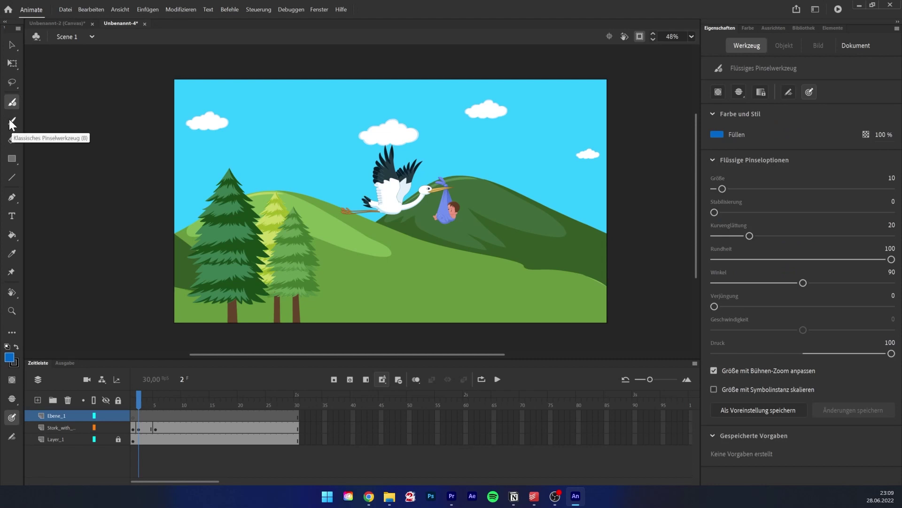
pyautogui.click(11, 122)
pyautogui.click(12, 102)
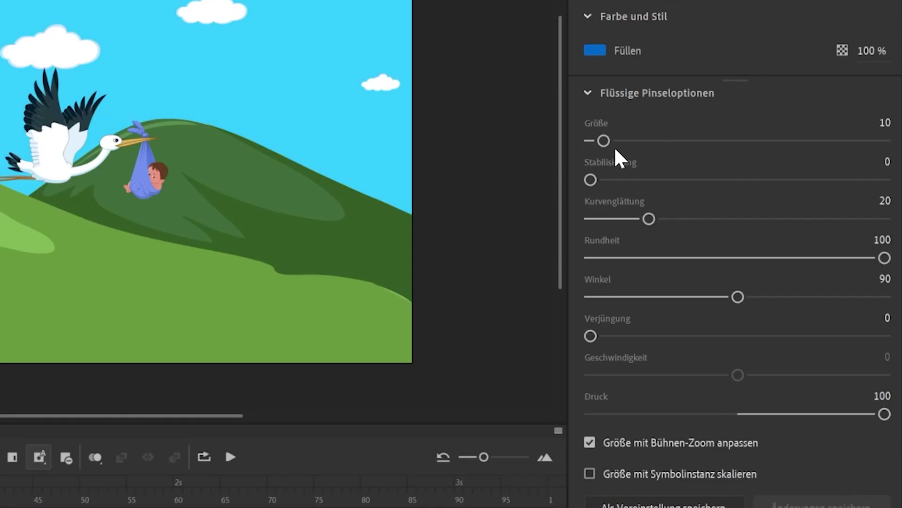
pyautogui.moveTo(603, 140); pyautogui.dragTo(622, 141)
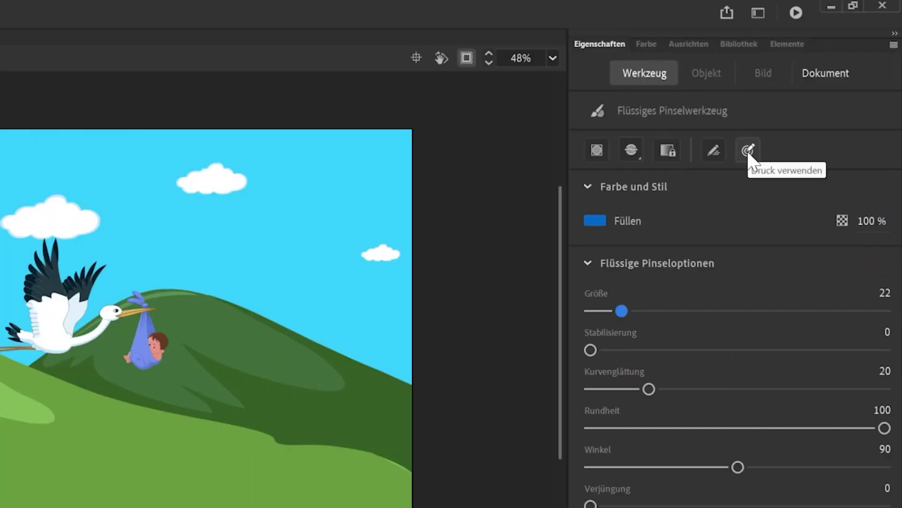
pyautogui.moveTo(254, 156)
pyautogui.mouseDown()
pyautogui.moveTo(286, 124)
pyautogui.moveTo(363, 124)
pyautogui.mouseUp()
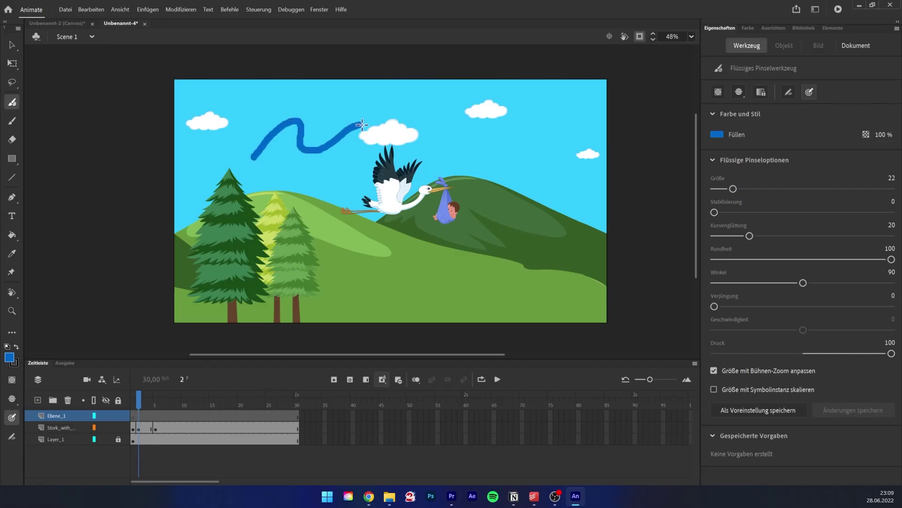
pyautogui.hotkey('ctrl', 'z')
# Paint and undo a wavy Classic Brush test stroke of size 30 in the sky, and show the Eraser tool's options
pyautogui.click(12, 121)
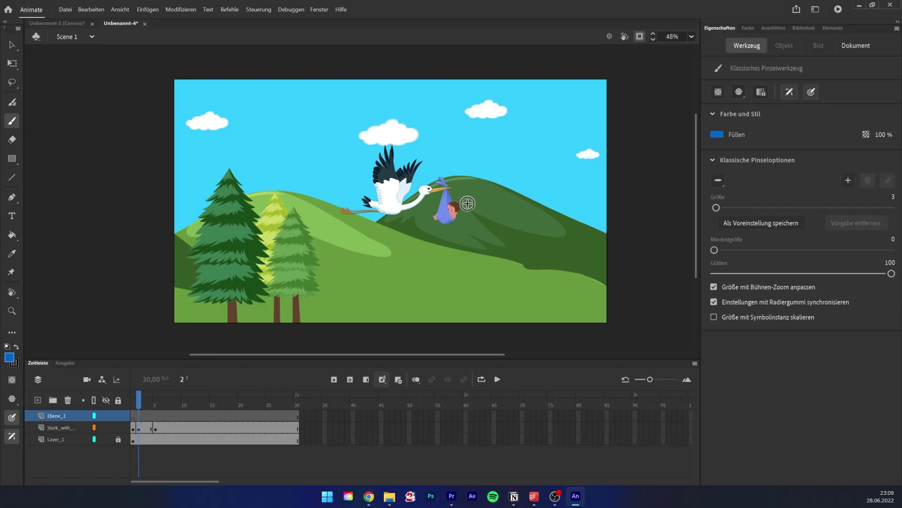
pyautogui.moveTo(716, 208); pyautogui.dragTo(741, 207)
pyautogui.moveTo(246, 165); pyautogui.dragTo(378, 133)
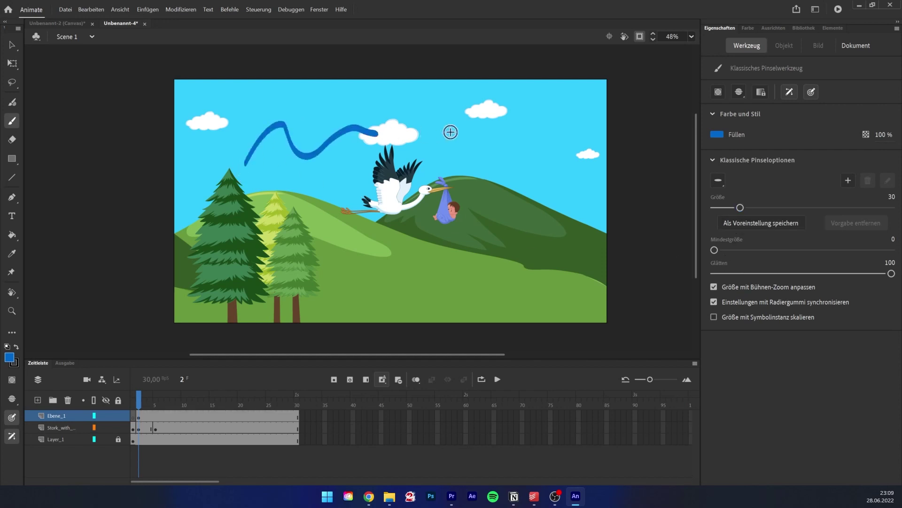
pyautogui.hotkey('ctrl', 'z')
pyautogui.moveTo(280, 151)
pyautogui.mouseDown()
pyautogui.moveTo(316, 130)
pyautogui.moveTo(378, 118)
pyautogui.moveTo(327, 144)
pyautogui.moveTo(299, 139)
pyautogui.moveTo(325, 140)
pyautogui.moveTo(310, 148)
pyautogui.mouseUp()
pyautogui.click(12, 139)
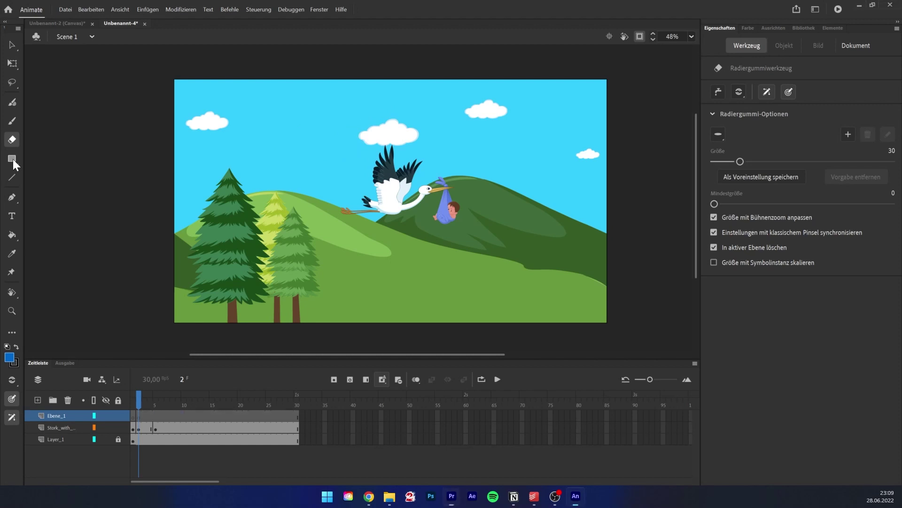
# Draw a blue rectangle about 275 by 198 px in the sky and a diagonal line between it and the stork
pyautogui.click(12, 158)
pyautogui.moveTo(272, 109); pyautogui.dragTo(334, 153)
pyautogui.press('n')
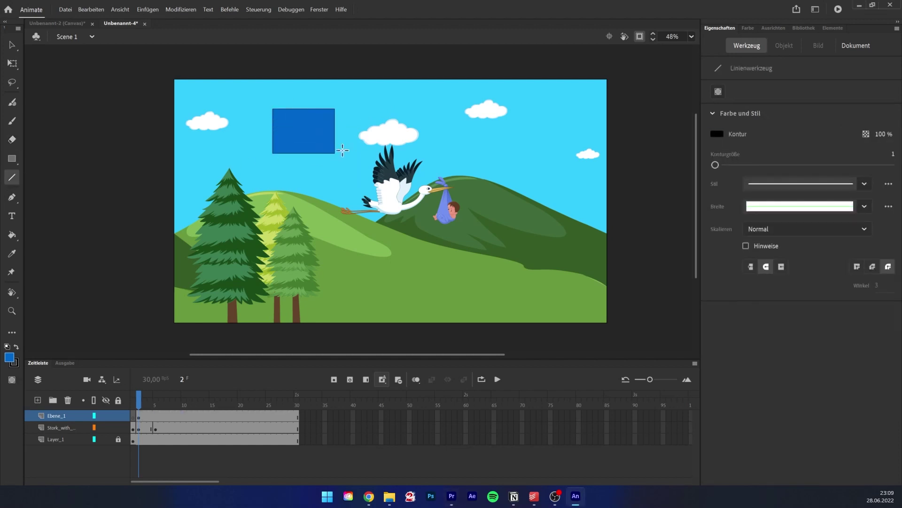
pyautogui.moveTo(384, 108); pyautogui.dragTo(348, 172)
# Draw a closed triangular outline below the rectangle with the Pen tool
pyautogui.click(12, 197)
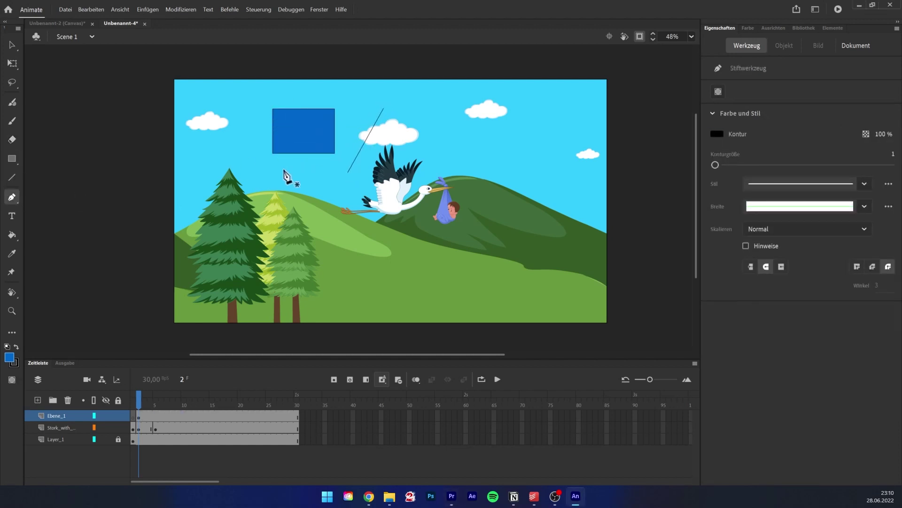
pyautogui.click(316, 180)
pyautogui.click(312, 217)
# Add the static text "Text" at 50 pt on the green hill and move it slightly toward the trees
pyautogui.click(13, 215)
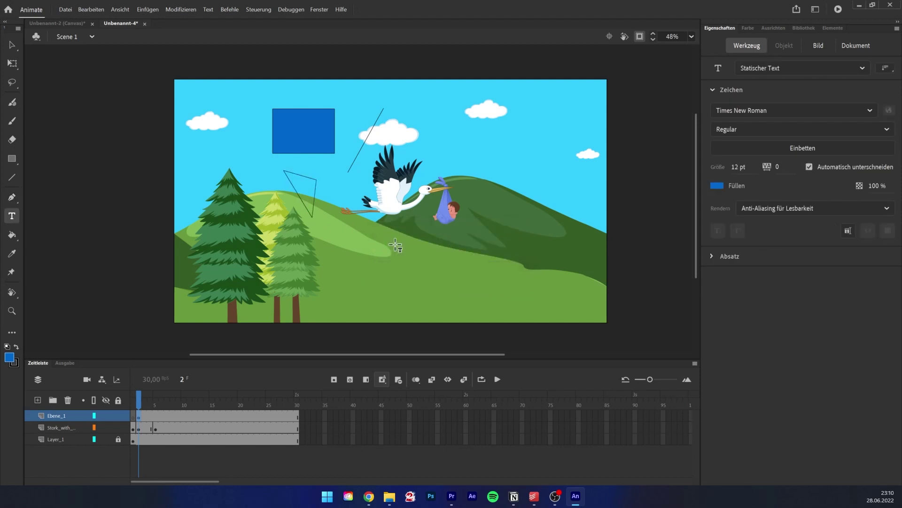
pyautogui.click(375, 249)
pyautogui.write('Text')
pyautogui.click(13, 45)
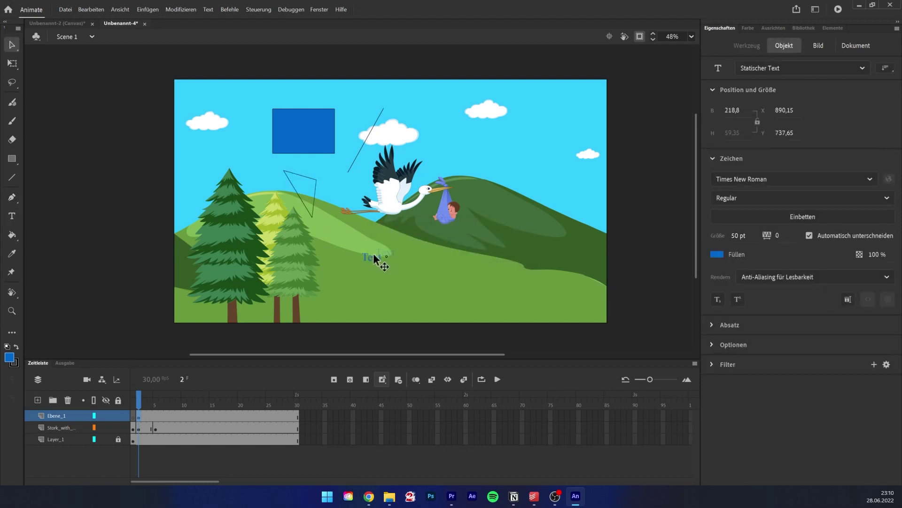
pyautogui.moveTo(376, 253); pyautogui.dragTo(343, 263)
# Show the Rectangle tool's options, and the frame and object properties for the blue rectangle's fill
pyautogui.click(303, 131)
pyautogui.click(12, 160)
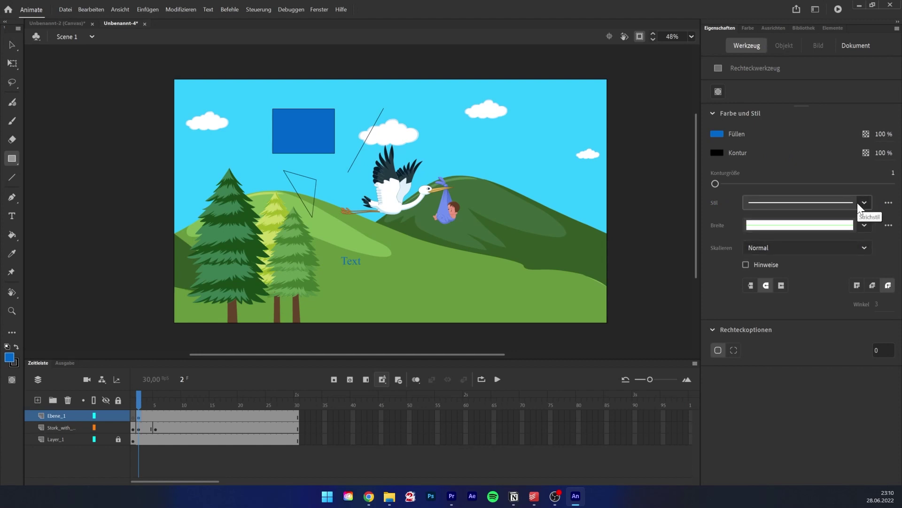
pyautogui.click(12, 45)
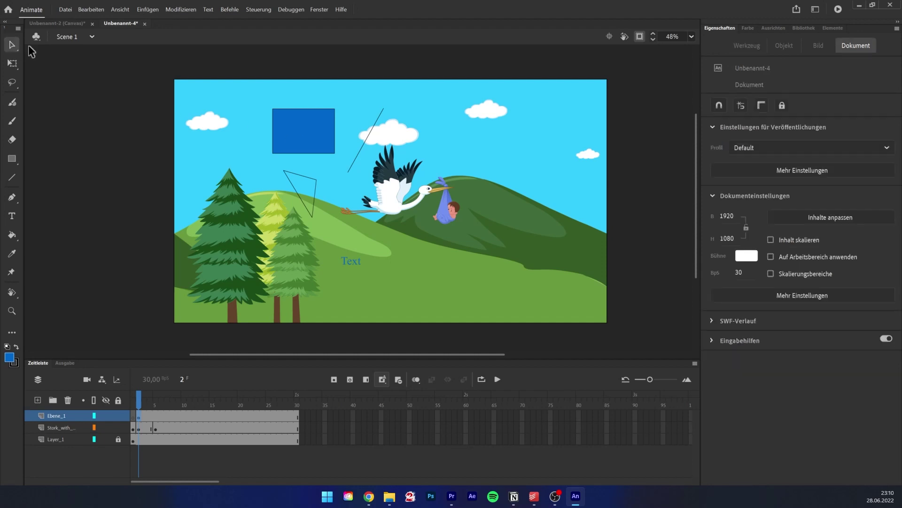
pyautogui.click(322, 141)
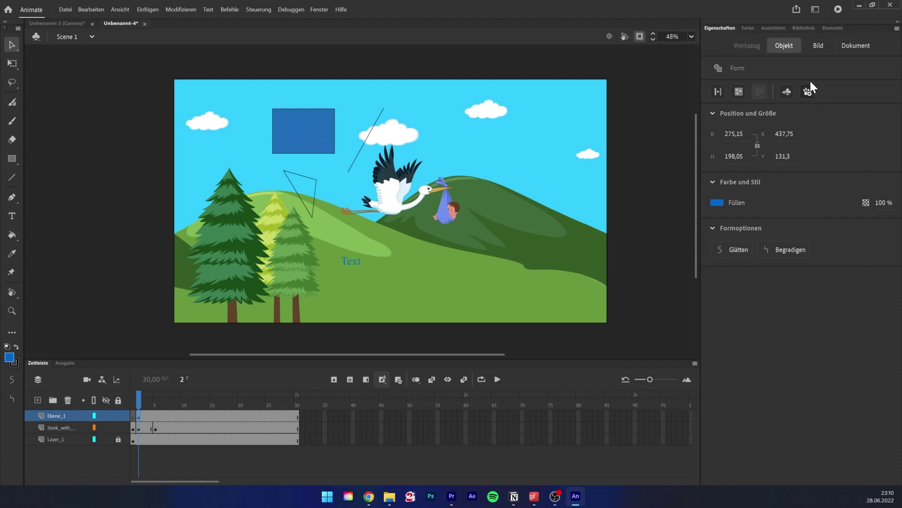
pyautogui.click(818, 45)
pyautogui.click(784, 45)
# Recolour the selected rectangle's fill to white with the Eyedropper tool
pyautogui.click(12, 235)
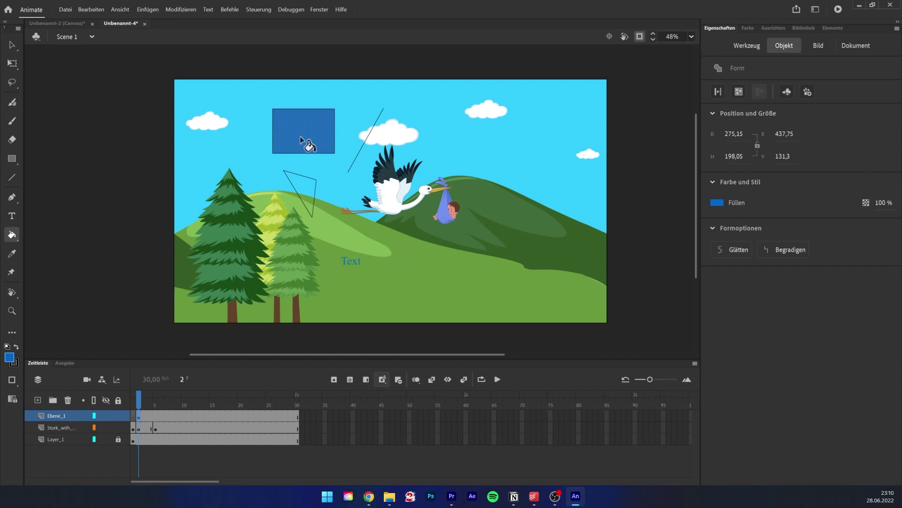
pyautogui.click(9, 359)
pyautogui.click(8, 359)
pyautogui.click(12, 253)
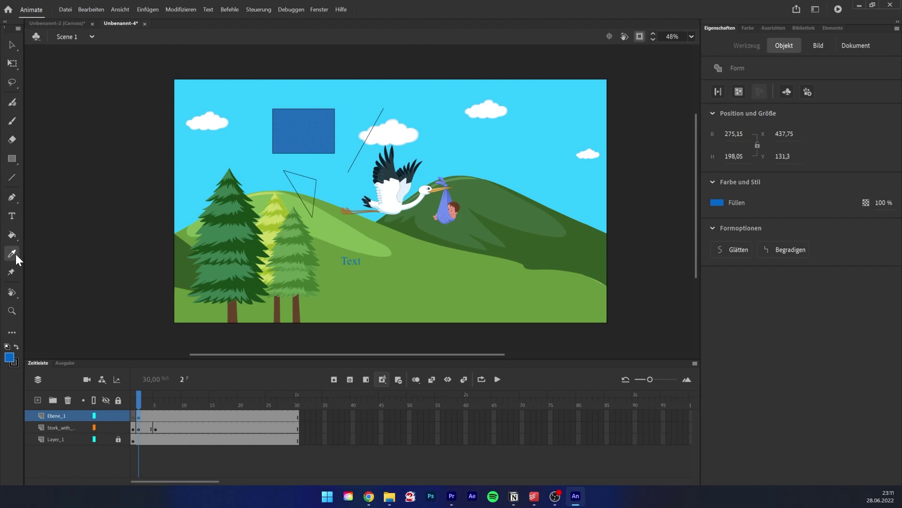
pyautogui.click(233, 210)
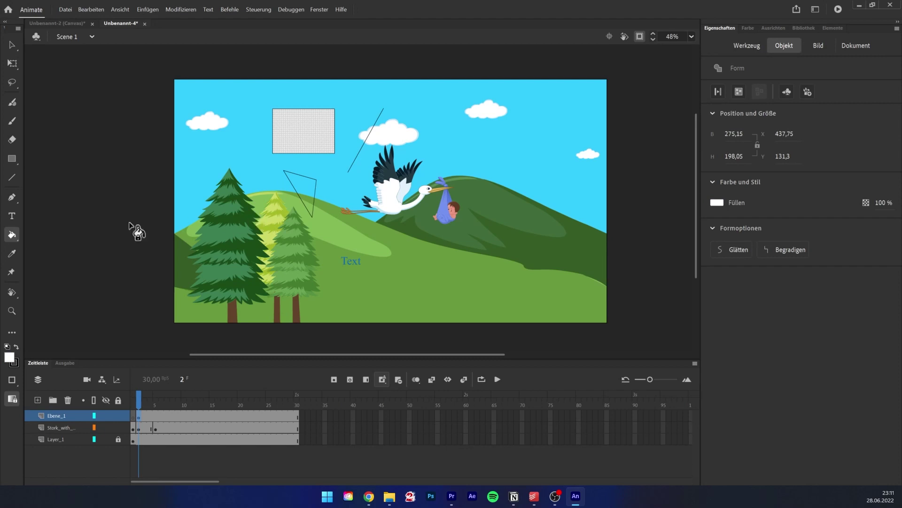
# Sample a colour from the stage again with the Eyedropper tool and show the colour settings
pyautogui.click(12, 253)
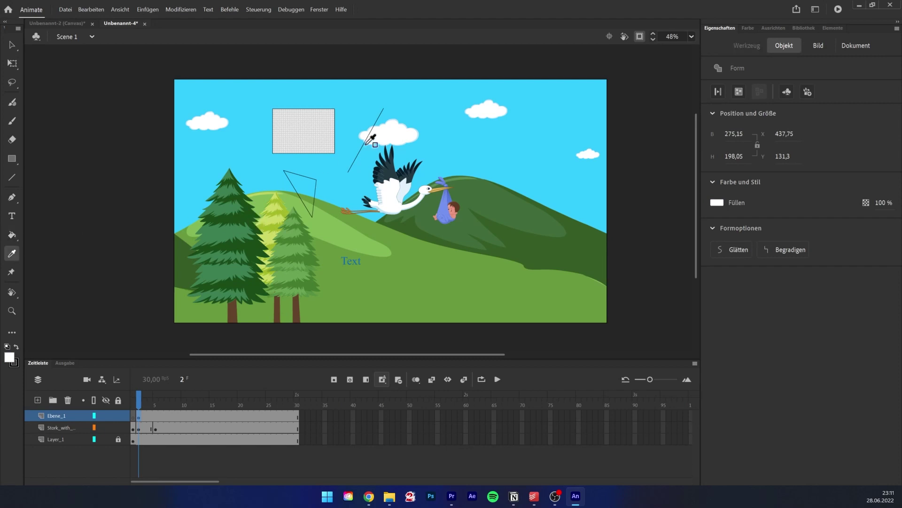
pyautogui.click(337, 139)
pyautogui.click(750, 27)
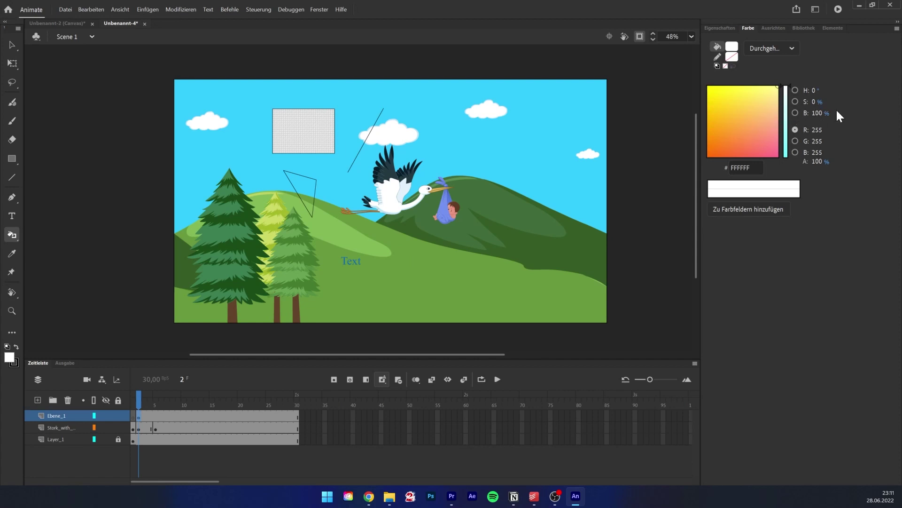
# Magnify the stage near the trees with the Zoom tool and pan across the artwork with the Hand tool
pyautogui.moveTo(574, 97); pyautogui.dragTo(575, 97)
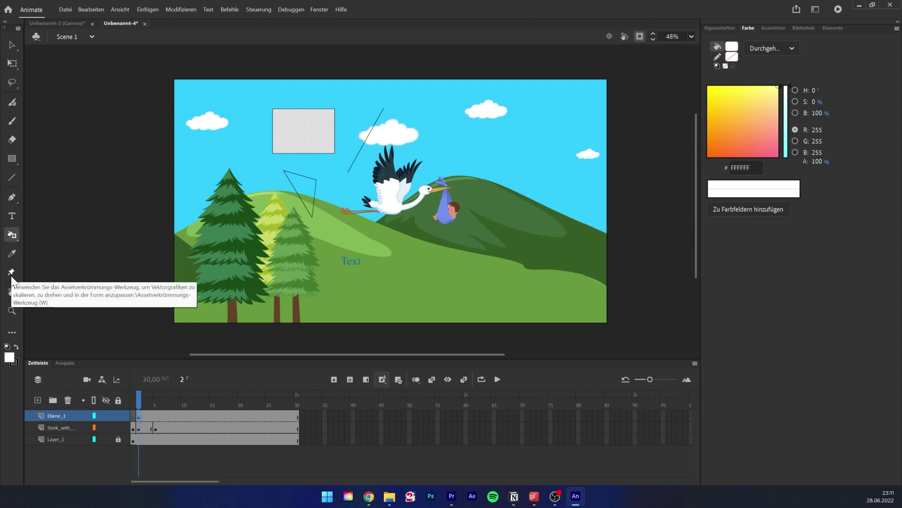
pyautogui.click(11, 312)
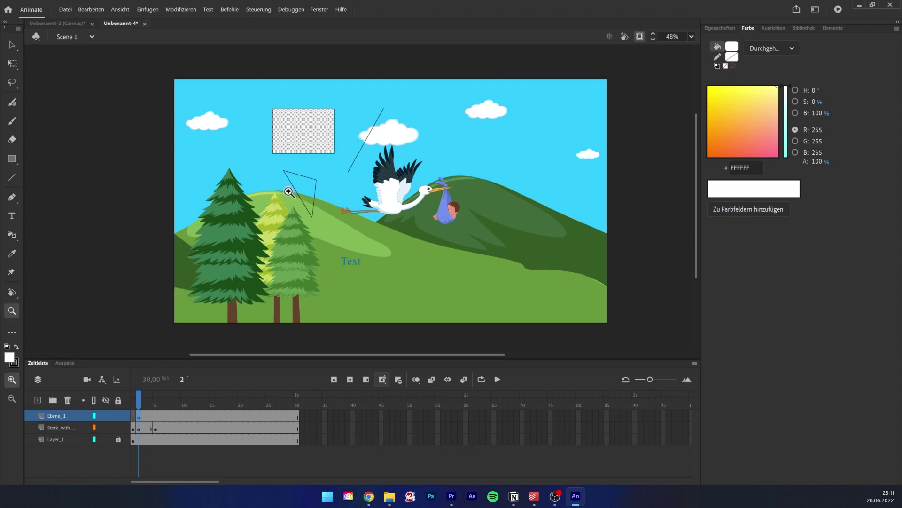
pyautogui.click(288, 191)
pyautogui.click(12, 292)
pyautogui.moveTo(554, 158); pyautogui.dragTo(244, 209)
pyautogui.moveTo(523, 176); pyautogui.dragTo(644, 31)
pyautogui.moveTo(298, 257); pyautogui.dragTo(417, 262)
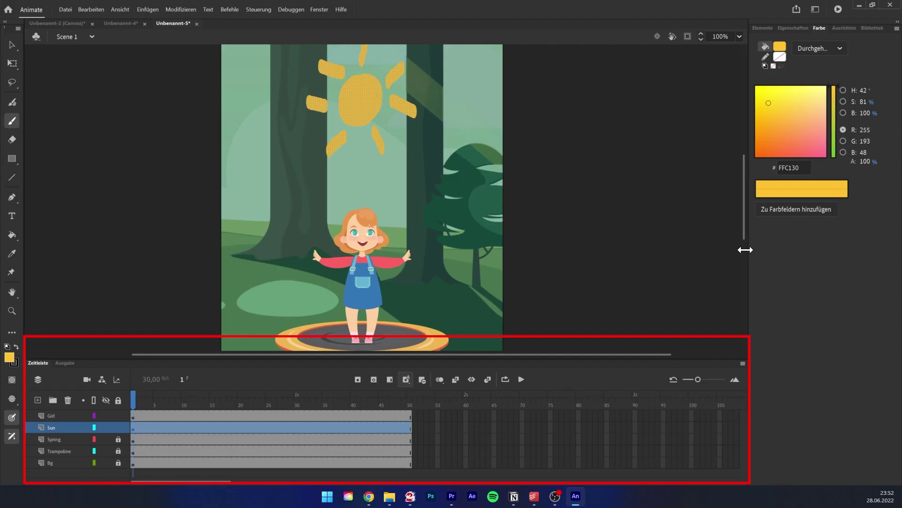
# Make the timeline area taller and bring the trampoline into view on the stage
pyautogui.moveTo(570, 358); pyautogui.dragTo(574, 335)
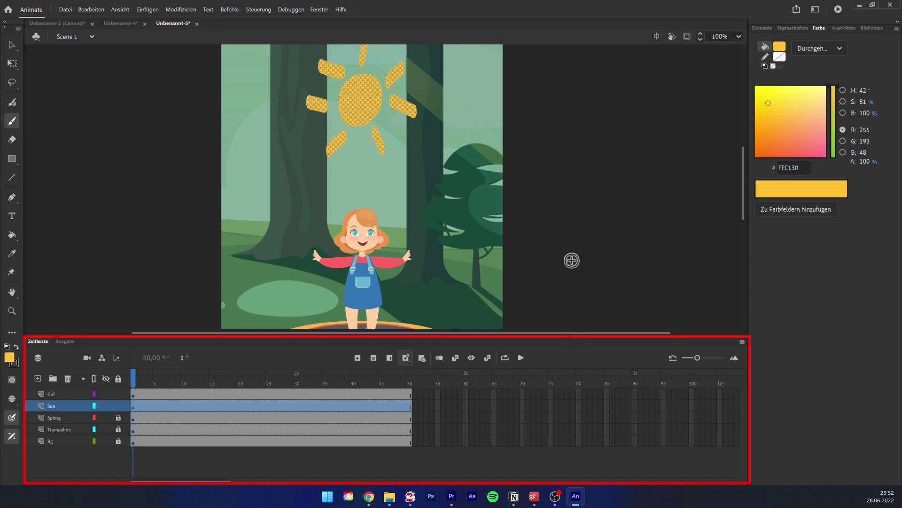
pyautogui.press('h')
pyautogui.moveTo(474, 235)
pyautogui.mouseDown()
pyautogui.moveTo(469, 162)
pyautogui.moveTo(474, 191)
pyautogui.mouseUp()
pyautogui.press('v')
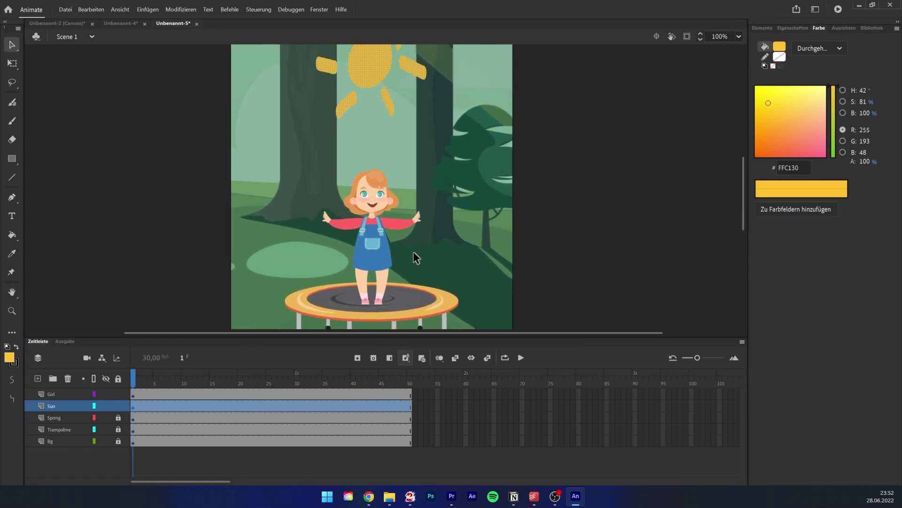
# Select the Girl, Sun, Spring and Trampoline layers in turn, ending on Girl, and return the playhead to frame 1
pyautogui.click(159, 392)
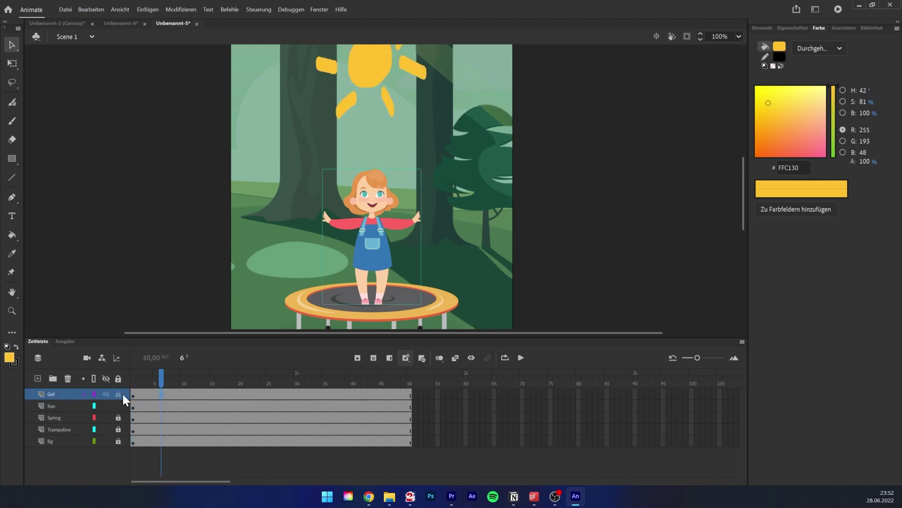
pyautogui.click(57, 405)
pyautogui.click(55, 418)
pyautogui.click(59, 430)
pyautogui.click(55, 395)
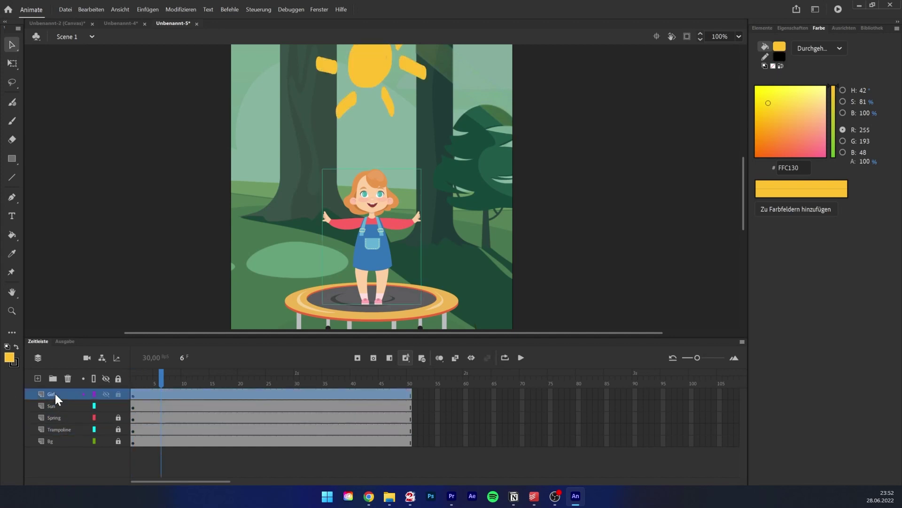
pyautogui.moveTo(162, 379); pyautogui.dragTo(133, 379)
# Add a new layer above the Girl layer, try moving the girl upward on the stage and undo the move
pyautogui.click(37, 378)
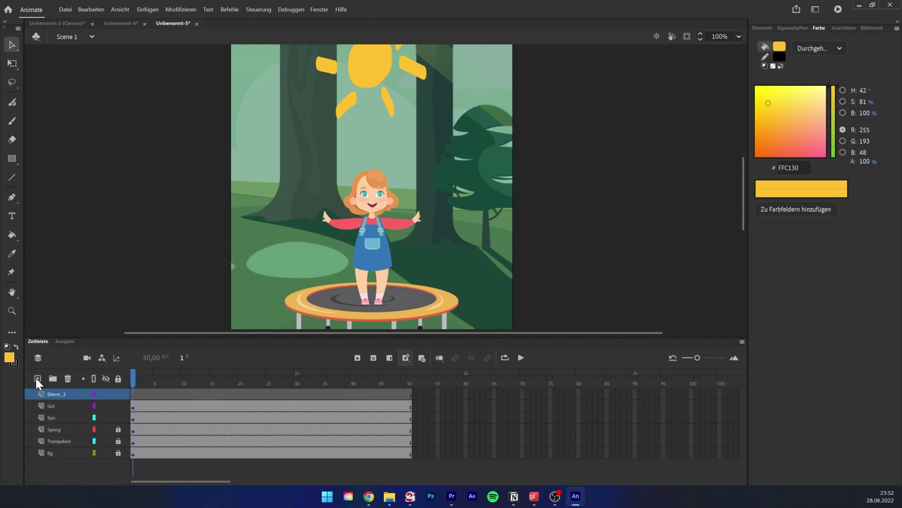
pyautogui.click(59, 405)
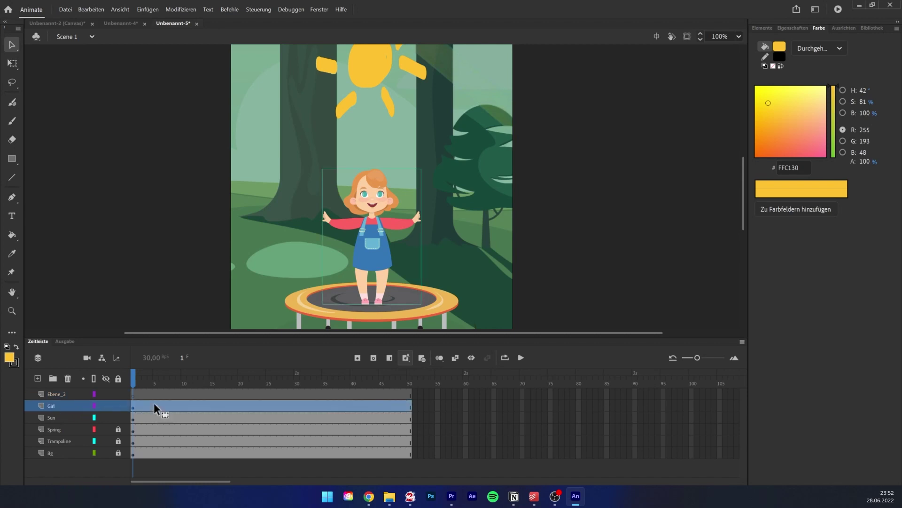
pyautogui.moveTo(350, 229); pyautogui.dragTo(374, 218)
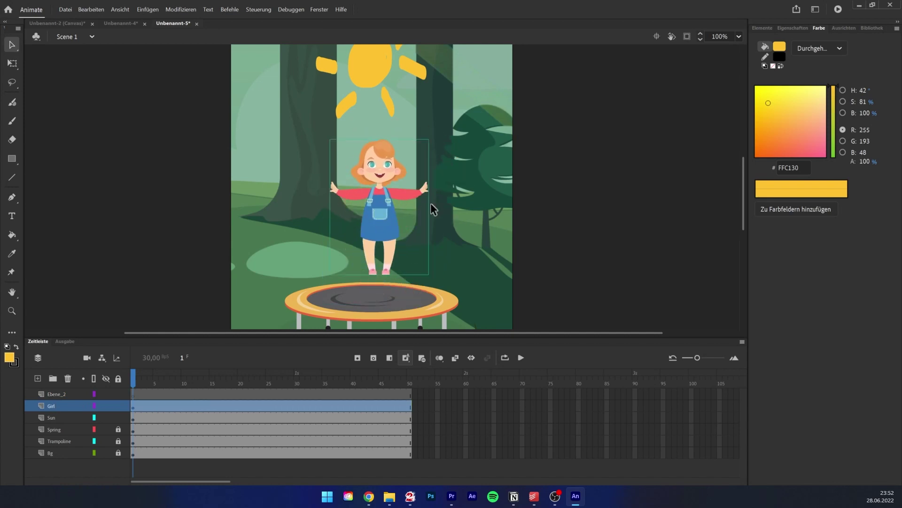
pyautogui.hotkey('ctrl', 'z')
# Create a layer folder above the new empty layer, and collapse and expand it
pyautogui.click(47, 395)
pyautogui.click(53, 378)
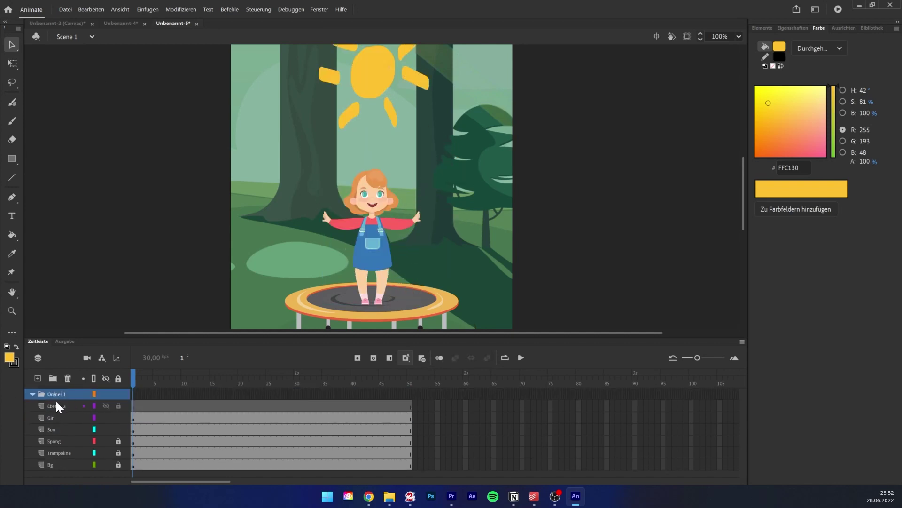
pyautogui.click(54, 395)
pyautogui.click(32, 393)
pyautogui.click(31, 394)
# Delete the new empty layer and rename the layer folder to Girl
pyautogui.click(65, 404)
pyautogui.click(68, 378)
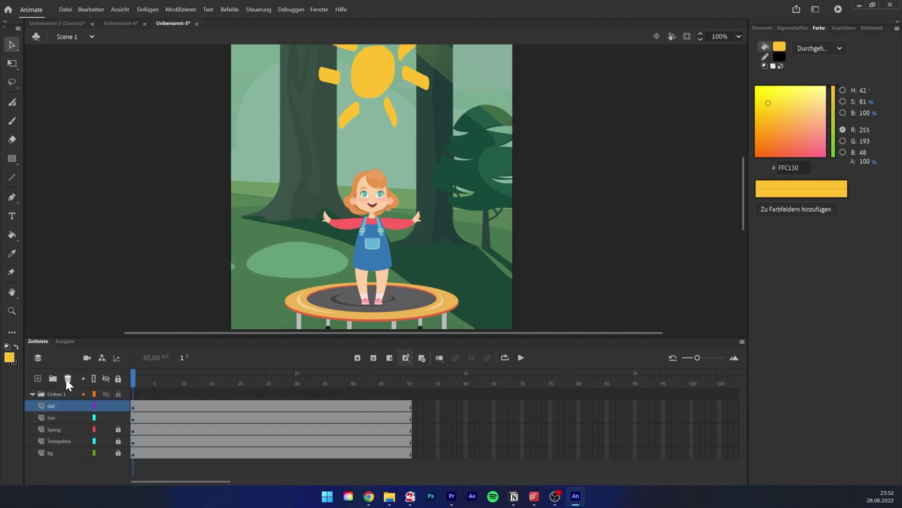
pyautogui.click(55, 396)
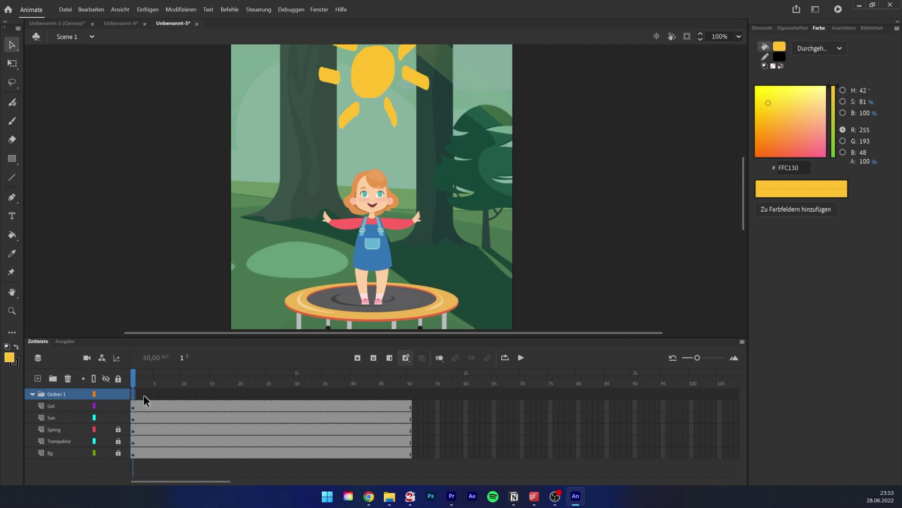
pyautogui.doubleClick(55, 394)
pyautogui.write('Girl')
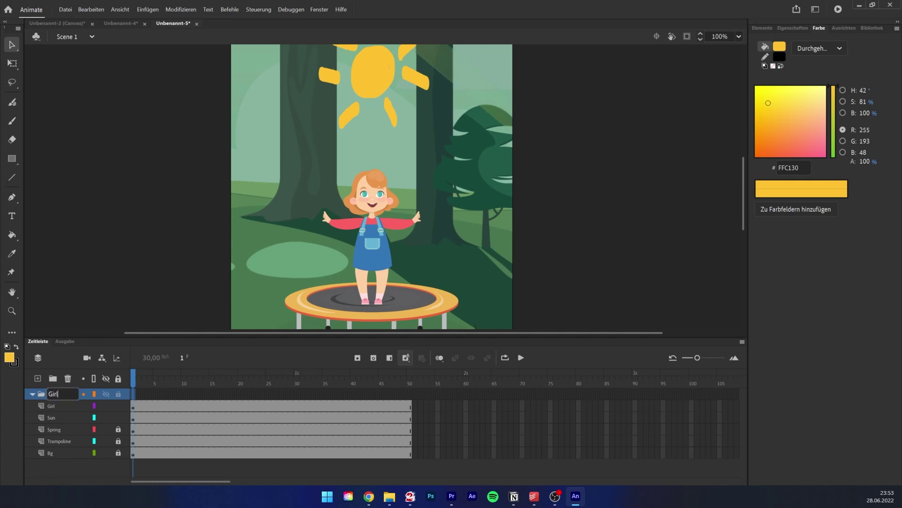
pyautogui.click(52, 412)
# Move the Girl layer into the Girl folder and open and close the folder's layer properties
pyautogui.click(55, 405)
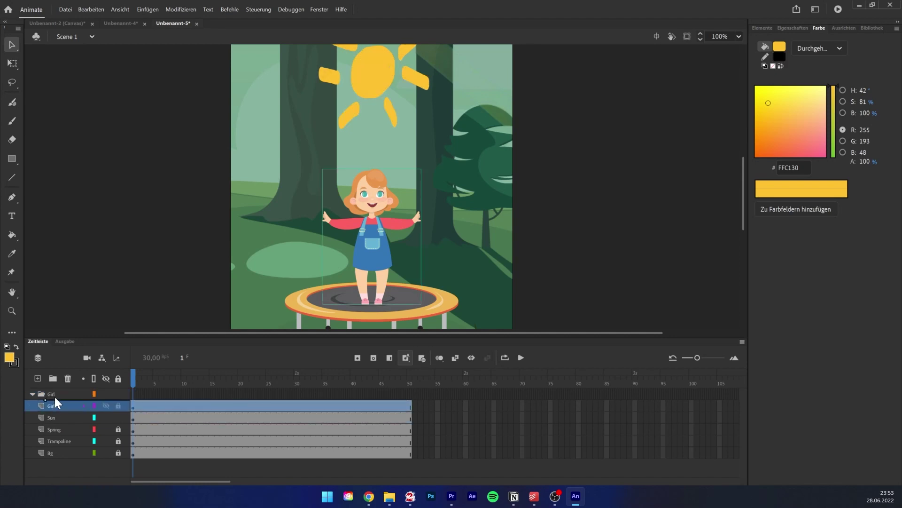
pyautogui.moveTo(55, 397); pyautogui.dragTo(55, 394)
pyautogui.rightClick(54, 395)
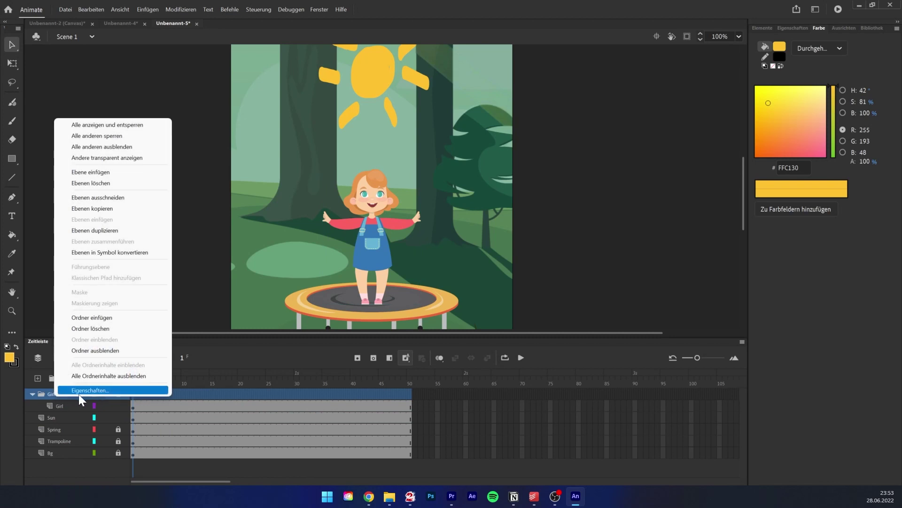
pyautogui.click(83, 391)
pyautogui.click(527, 185)
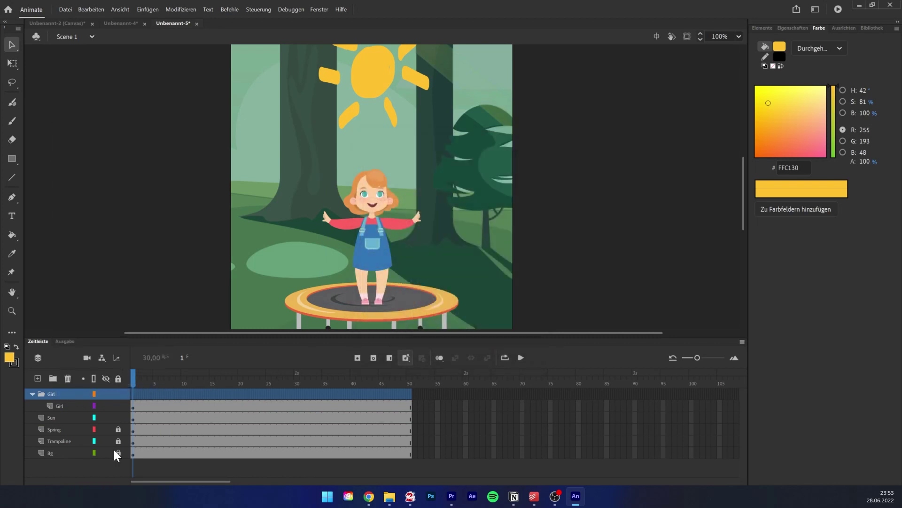
# Toggle the Girl layer's visibility and lock, and try selecting the girl on the stage
pyautogui.click(106, 406)
pyautogui.click(106, 406)
pyautogui.click(105, 406)
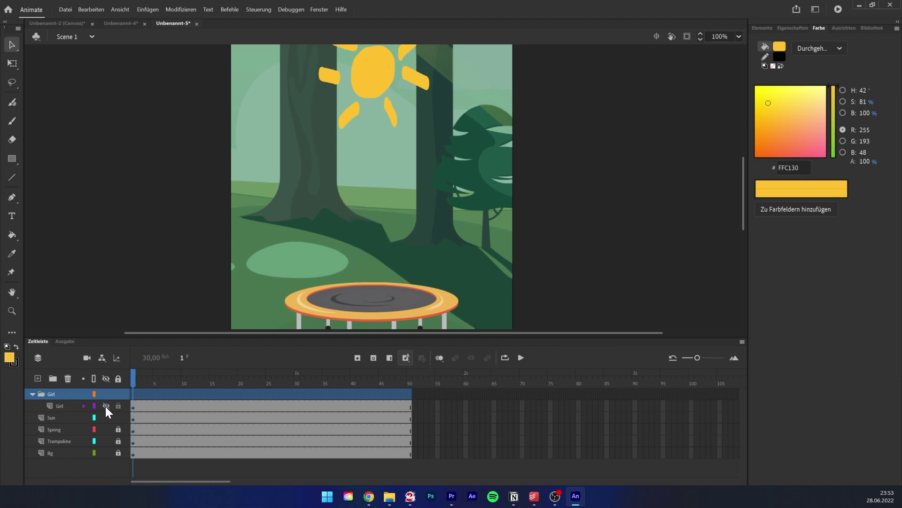
pyautogui.click(105, 406)
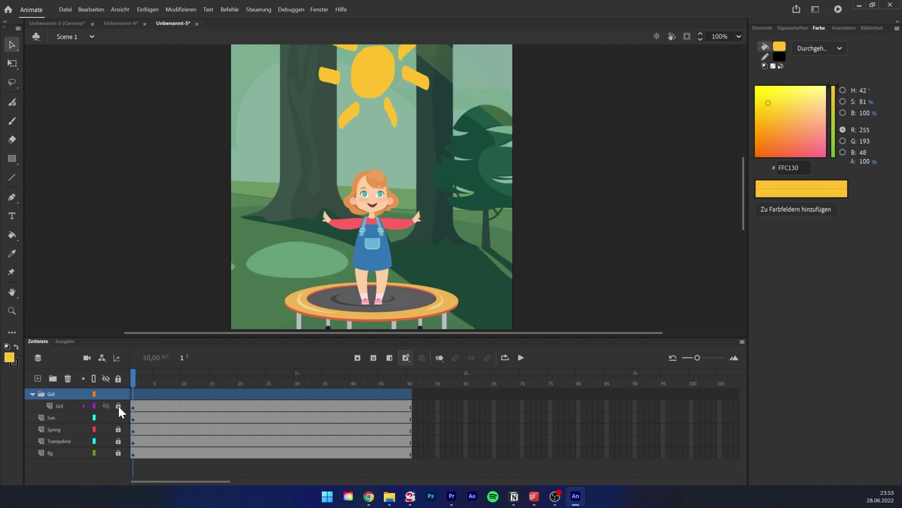
pyautogui.click(362, 238)
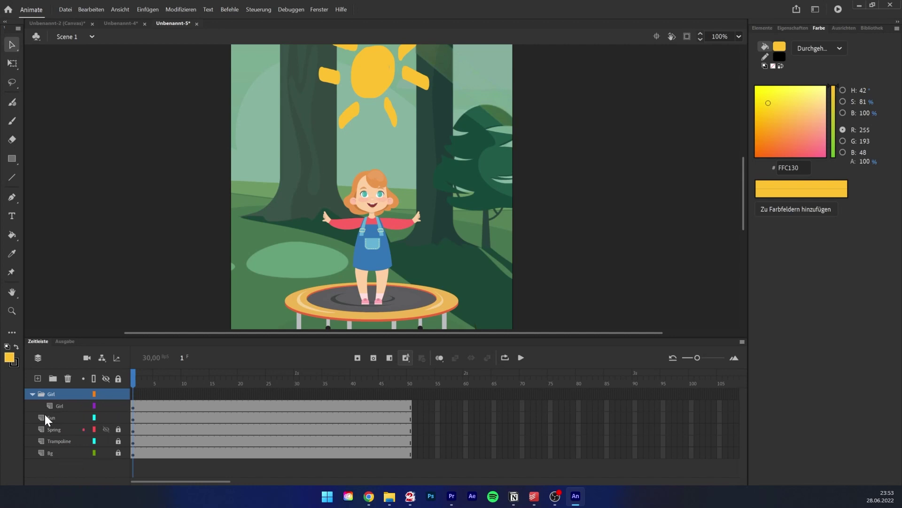
# Collapse the Girl folder in the timeline and select the folder
pyautogui.click(32, 394)
pyautogui.click(50, 402)
pyautogui.moveTo(49, 393)
pyautogui.mouseDown()
pyautogui.moveTo(48, 423)
pyautogui.moveTo(54, 389)
pyautogui.mouseUp()
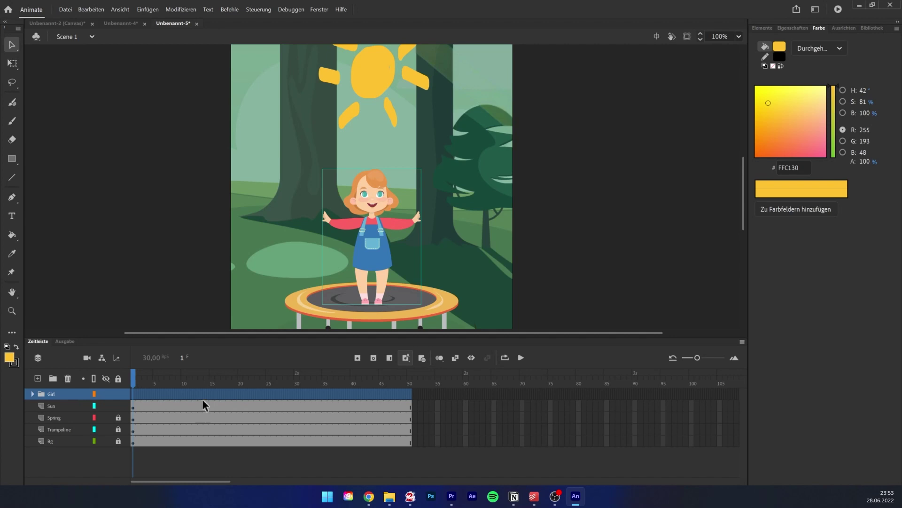
# Scrub the playhead to frame 29 on the Sun layer and show the document properties with the frame rate
pyautogui.click(139, 405)
pyautogui.moveTo(140, 382); pyautogui.dragTo(297, 388)
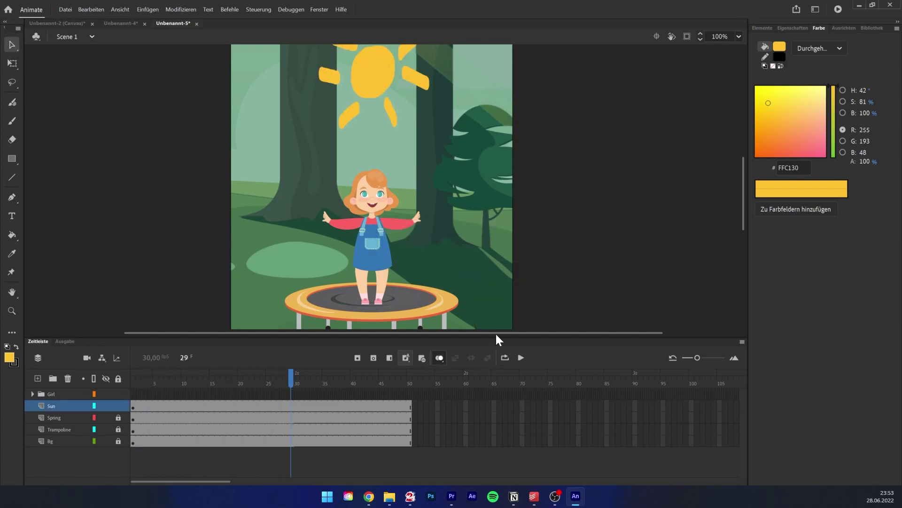
pyautogui.click(793, 28)
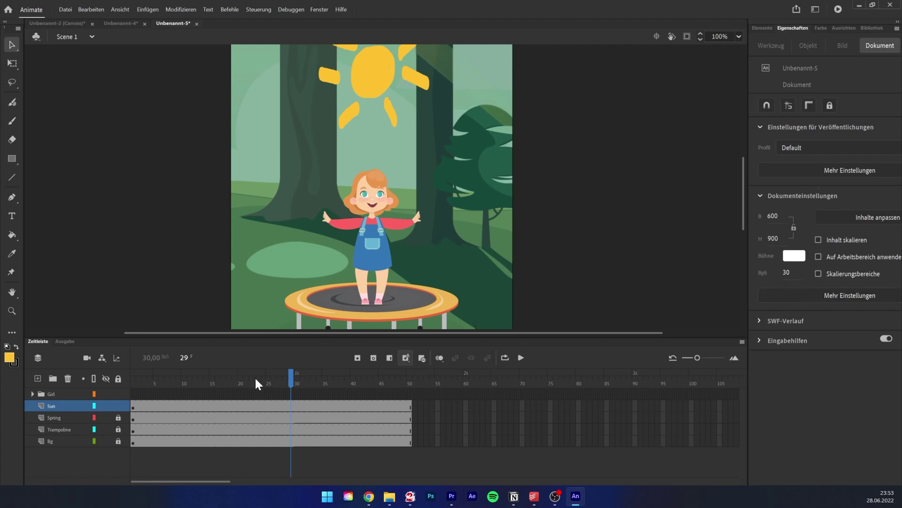
# Play the timeline from the start to preview it, stop playback and return the playhead to frame 1
pyautogui.moveTo(288, 376); pyautogui.dragTo(112, 379)
pyautogui.click(522, 358)
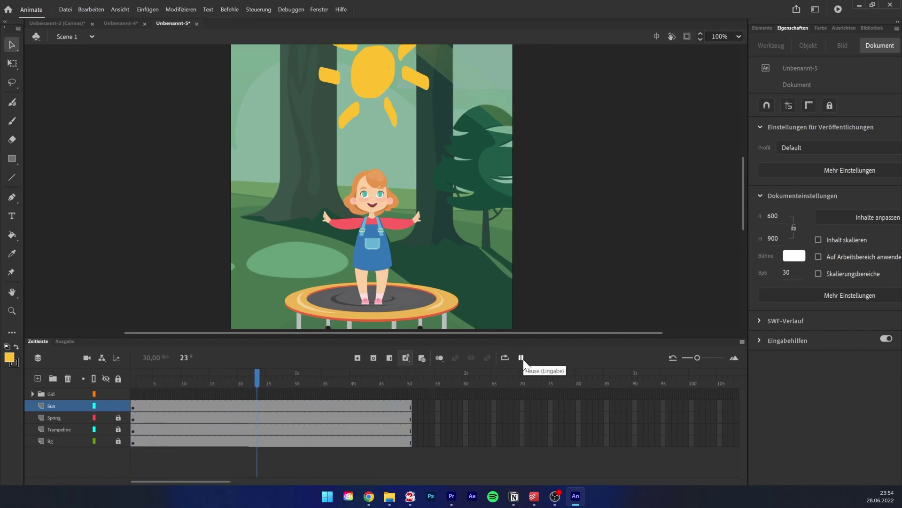
pyautogui.click(522, 358)
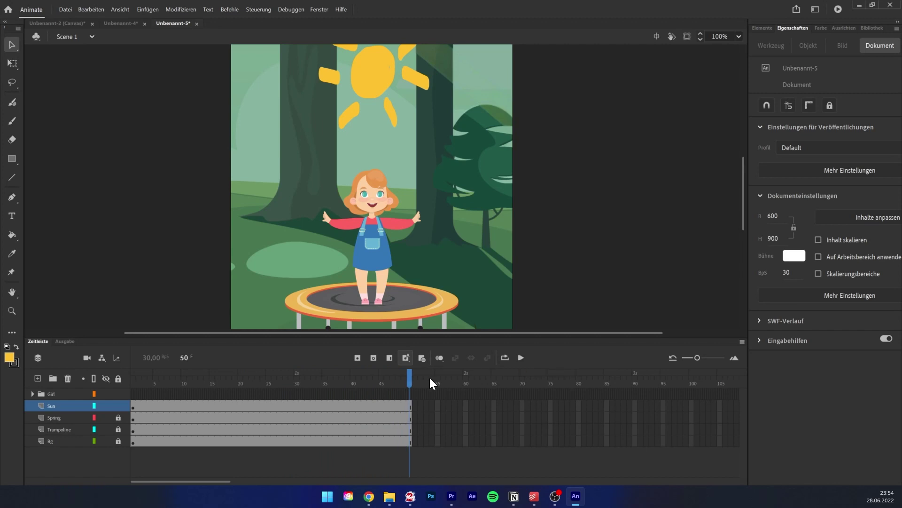
pyautogui.moveTo(408, 379); pyautogui.dragTo(133, 379)
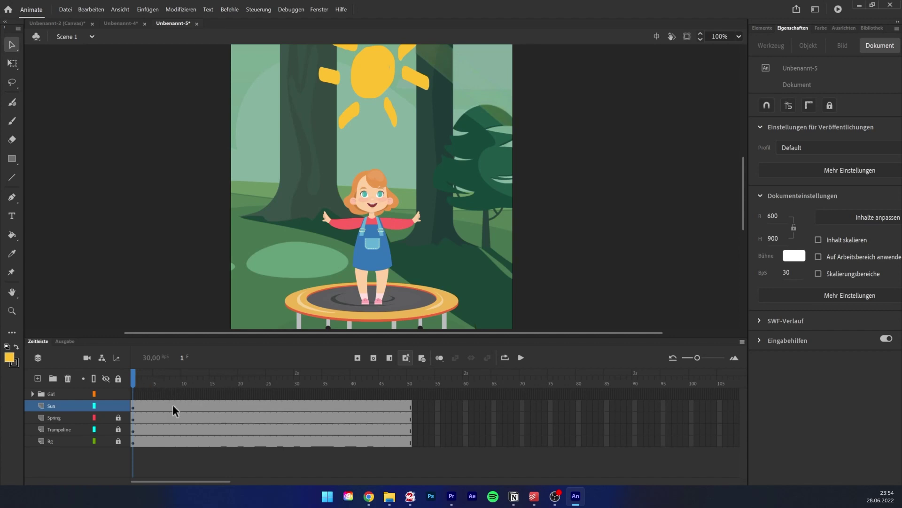
# Move the Girl layer out of the Girl folder and delete the folder
pyautogui.click(33, 393)
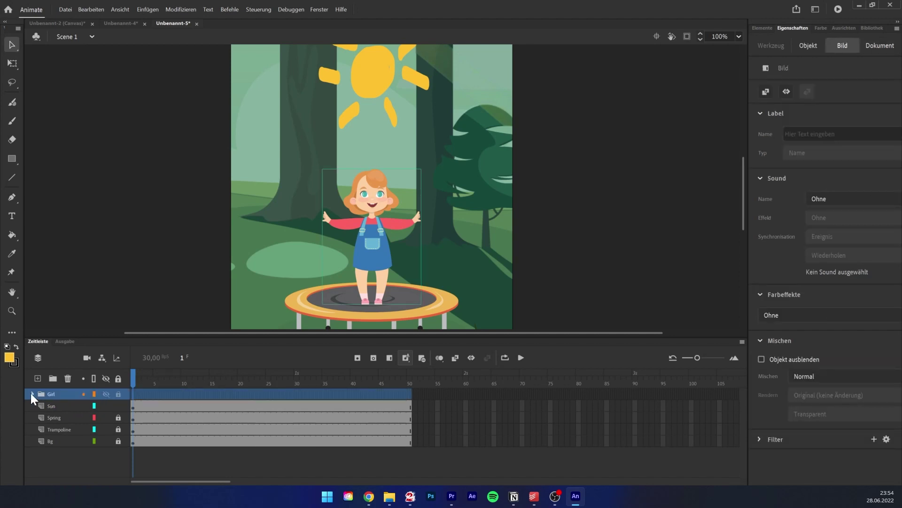
pyautogui.click(32, 394)
pyautogui.click(56, 406)
pyautogui.moveTo(60, 406); pyautogui.dragTo(57, 388)
pyautogui.click(52, 401)
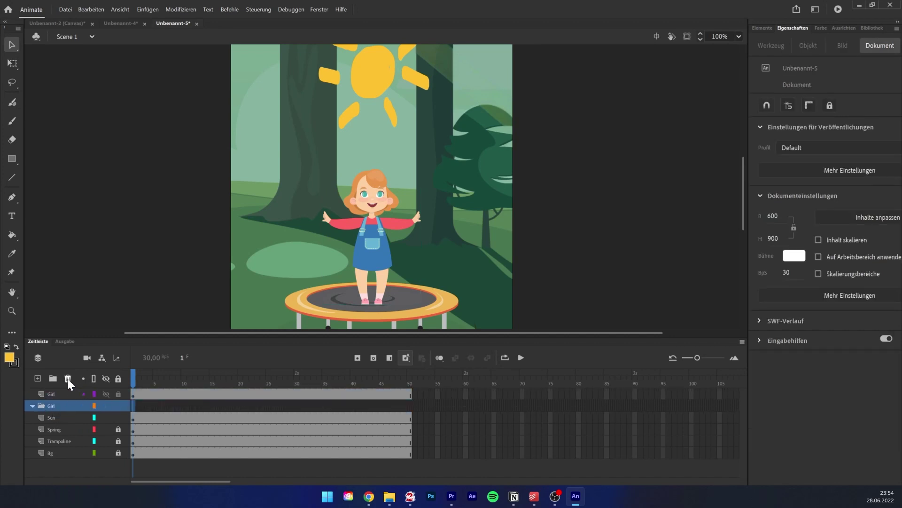
pyautogui.click(67, 379)
# Insert a keyframe at frame 5 of the Girl layer and move the girl up above the trampoline to about Y 320
pyautogui.click(139, 392)
pyautogui.moveTo(144, 384); pyautogui.dragTo(155, 386)
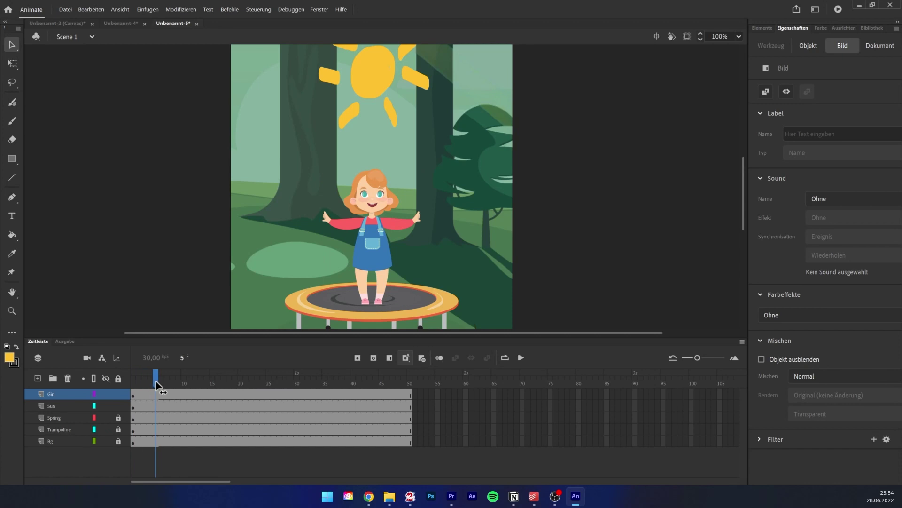
pyautogui.click(156, 394)
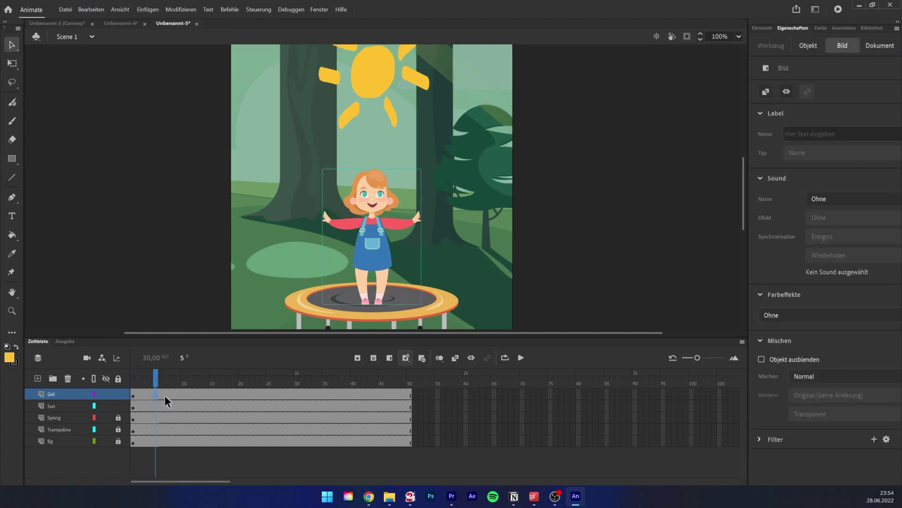
pyautogui.click(357, 358)
pyautogui.moveTo(369, 244); pyautogui.dragTo(374, 184)
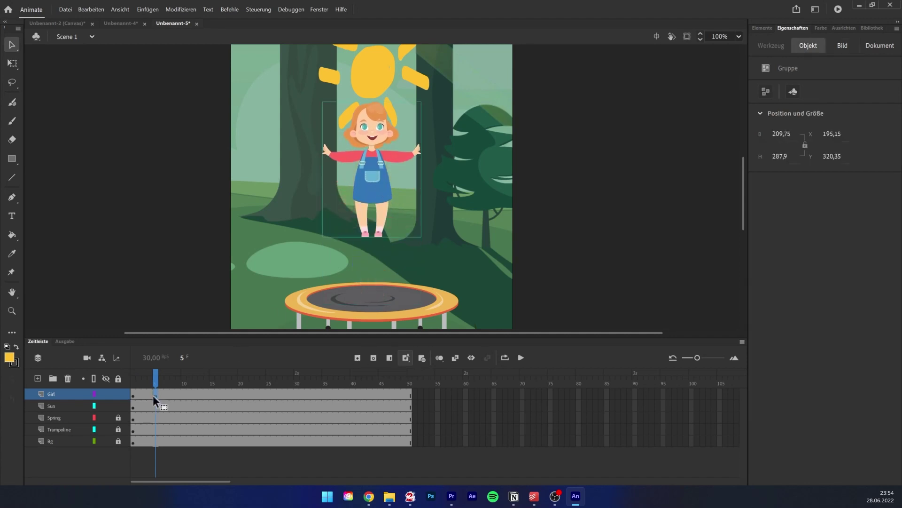
pyautogui.click(405, 357)
# Play the timeline from frame 1 to preview the girl's jump and stop playback
pyautogui.moveTo(157, 381); pyautogui.dragTo(120, 374)
pyautogui.click(520, 358)
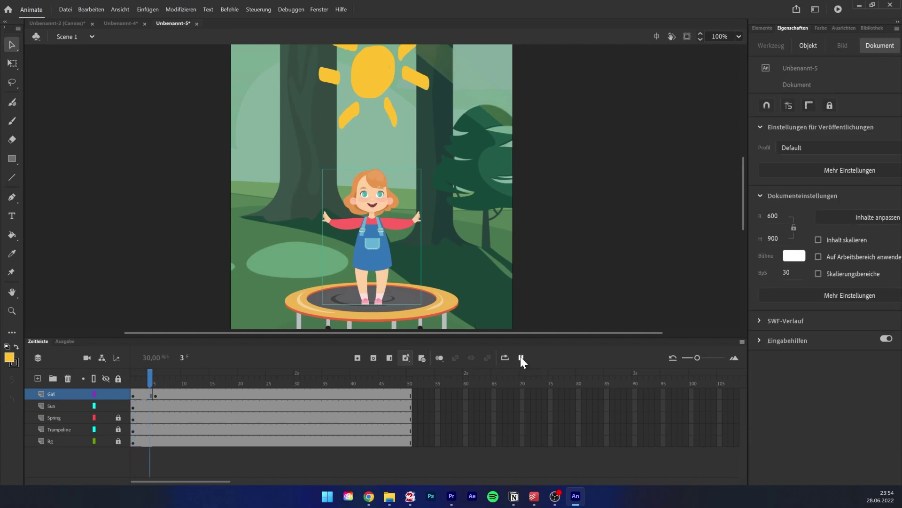
pyautogui.click(521, 358)
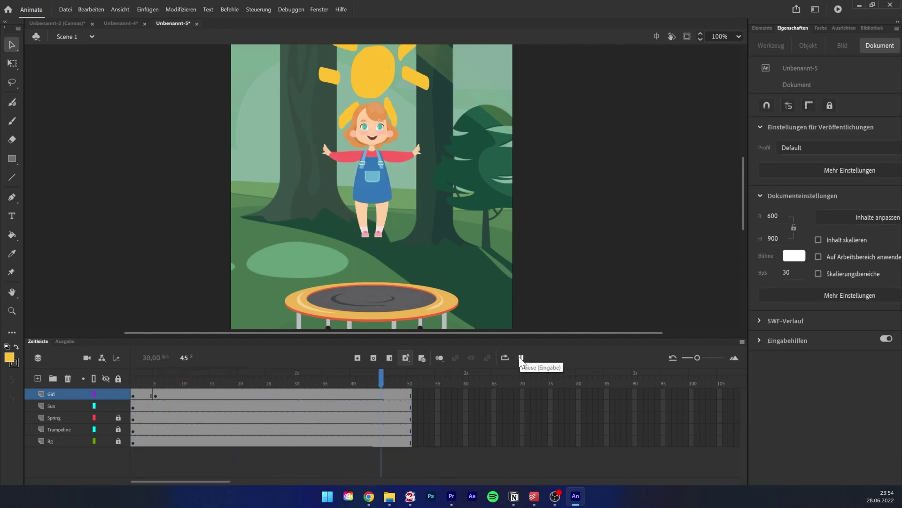
# At frame 10, set the girl back down on the trampoline and shift the rotated sun toward the stage's centre
pyautogui.moveTo(177, 381); pyautogui.dragTo(183, 388)
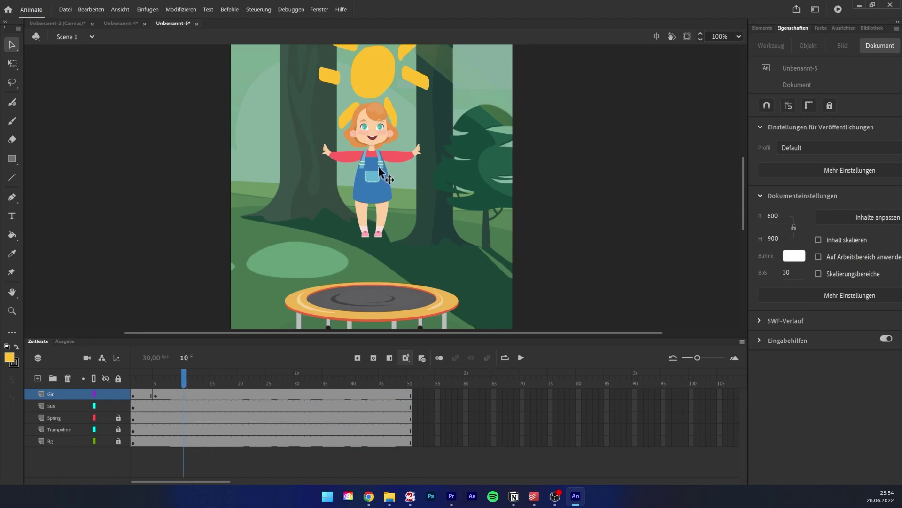
pyautogui.click(374, 185)
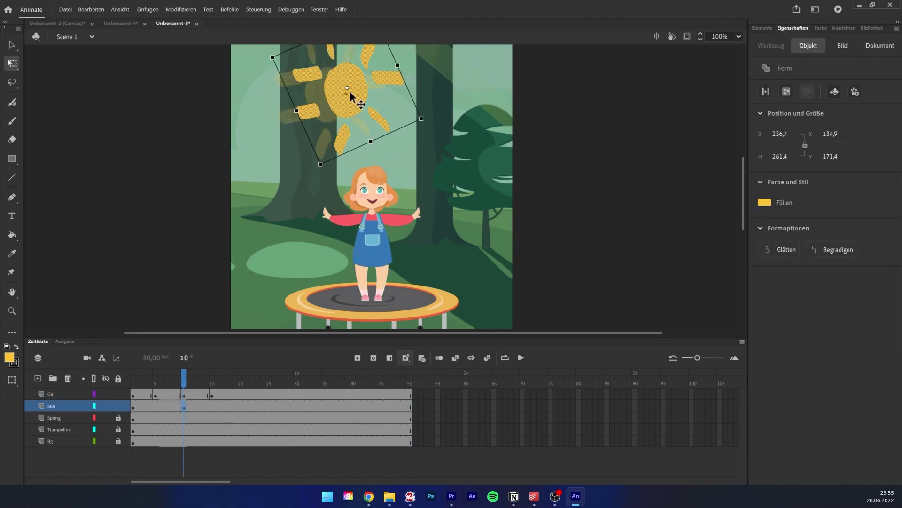
pyautogui.moveTo(349, 91); pyautogui.dragTo(374, 86)
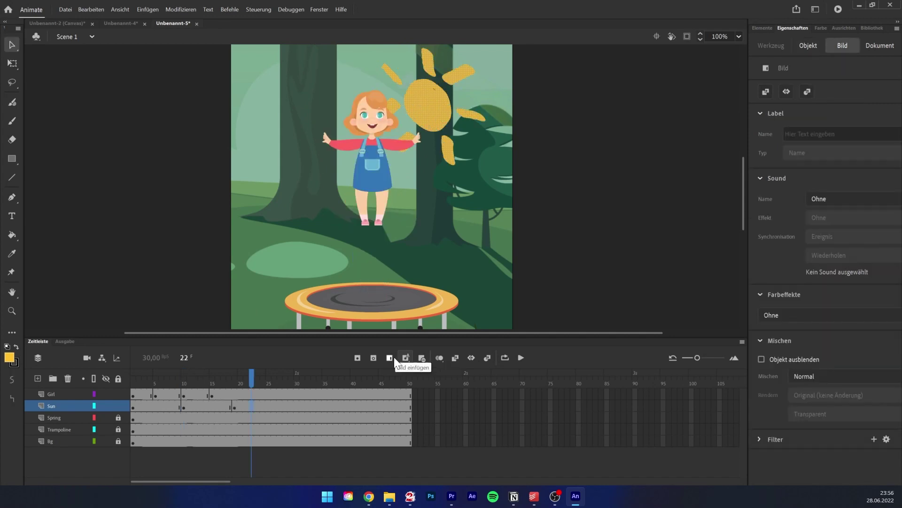
# Try inserting a blank keyframe at frame 22 of the Sun layer and undo it
pyautogui.click(374, 357)
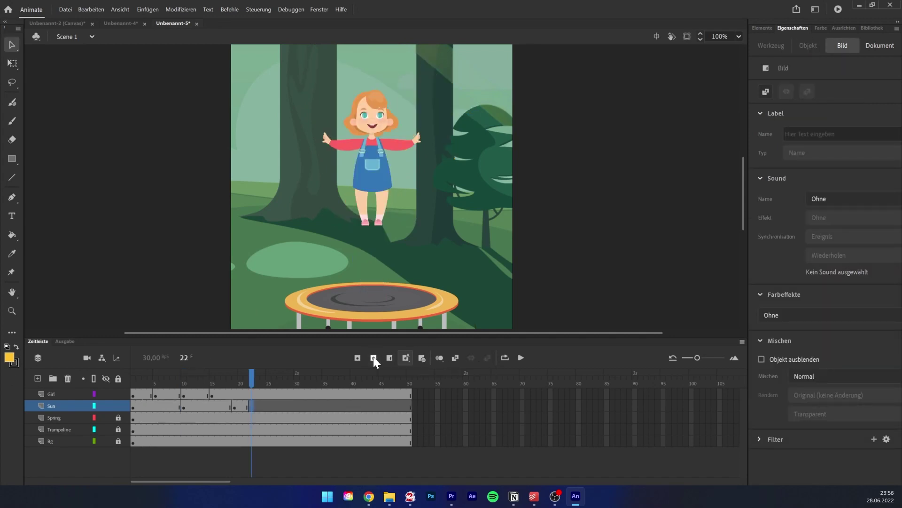
pyautogui.moveTo(252, 376); pyautogui.dragTo(288, 380)
pyautogui.hotkey('ctrl', 'z')
pyautogui.click(225, 406)
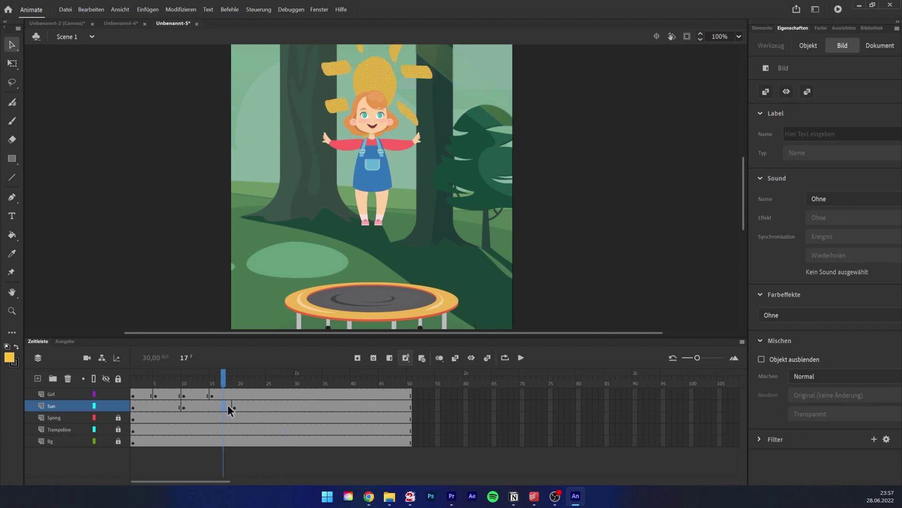
pyautogui.click(393, 360)
pyautogui.click(393, 359)
pyautogui.click(406, 358)
pyautogui.click(407, 359)
pyautogui.hotkey('alt', 'Tab')
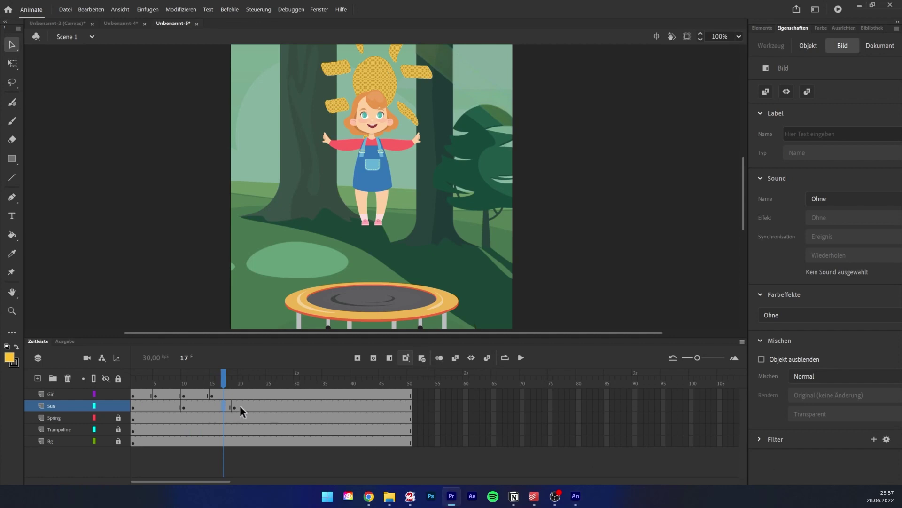
# Add Girl layer keyframes with the girl slightly lower at frame 2 and raised to about Y 367 at frame 4
pyautogui.click(214, 380)
pyautogui.moveTo(213, 380); pyautogui.dragTo(184, 375)
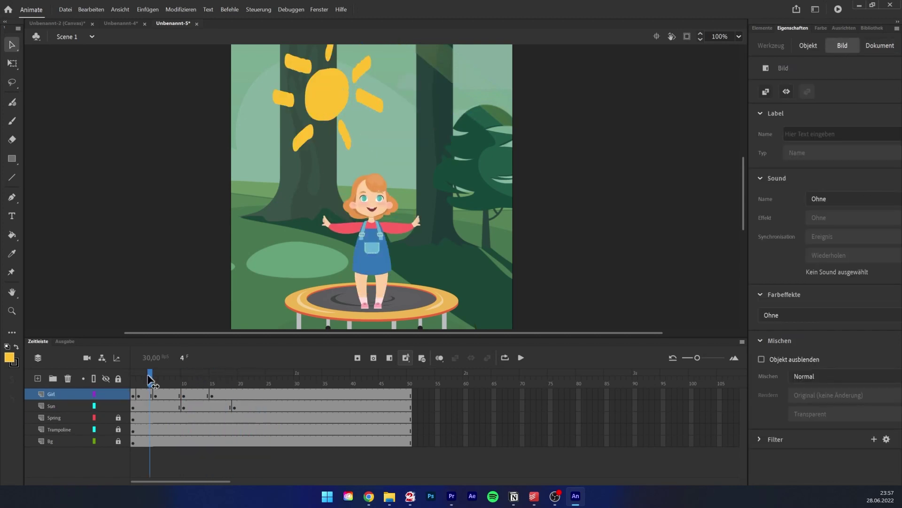
pyautogui.click(150, 380)
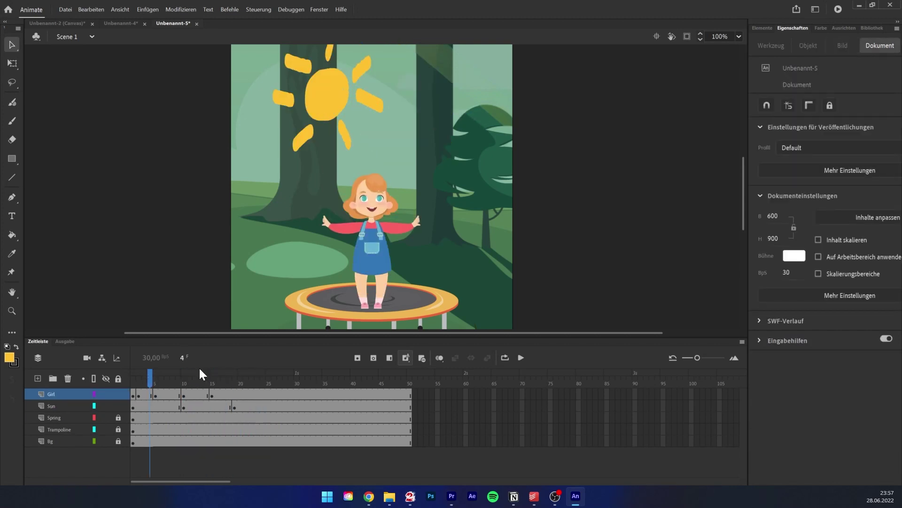
pyautogui.click(385, 261)
pyautogui.moveTo(370, 267); pyautogui.dragTo(374, 217)
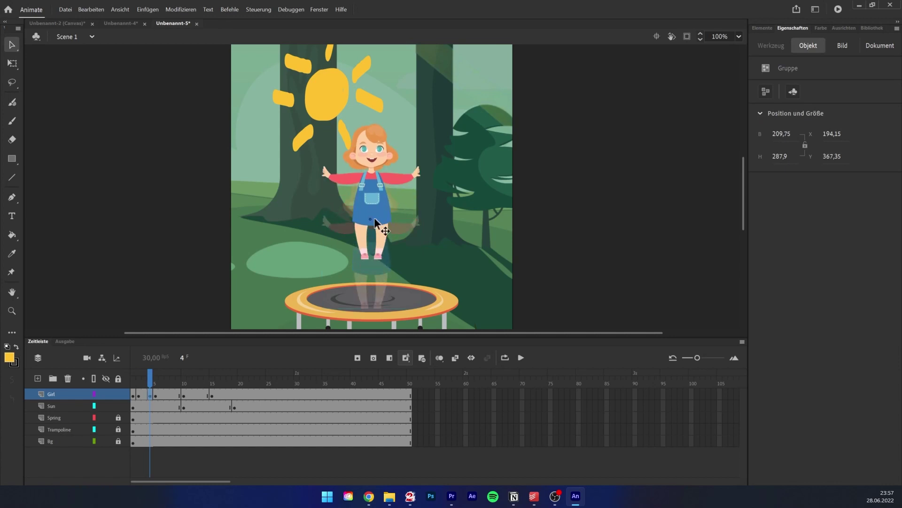
pyautogui.click(150, 394)
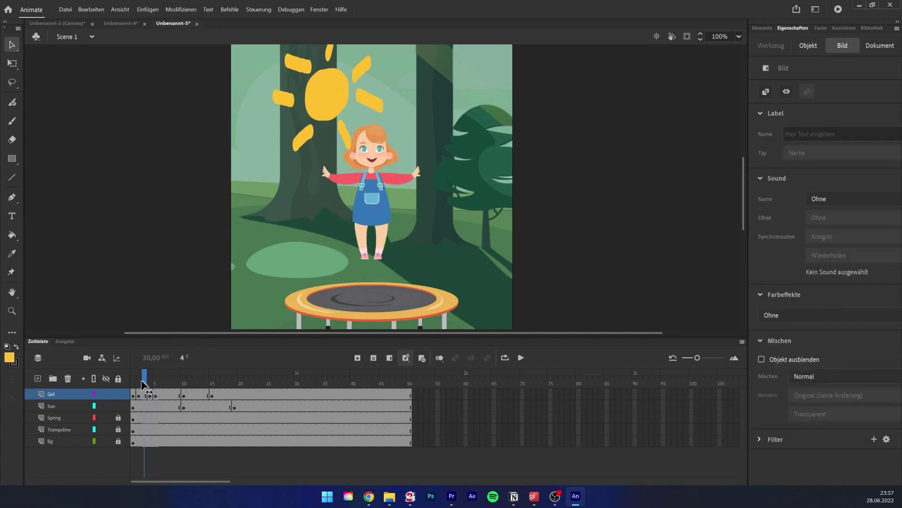
# Play the animation from frame 1 to preview the refined jump, and return the playhead to frame 1
pyautogui.moveTo(149, 381); pyautogui.dragTo(117, 382)
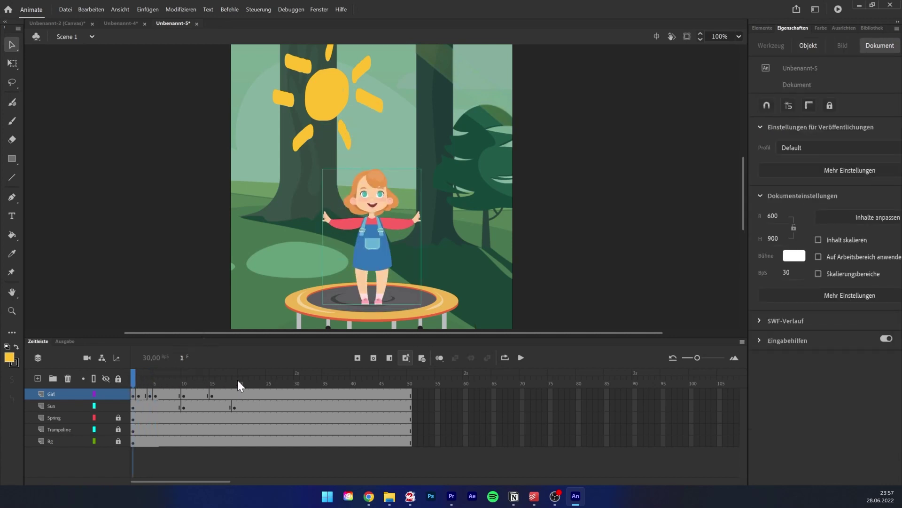
pyautogui.click(522, 357)
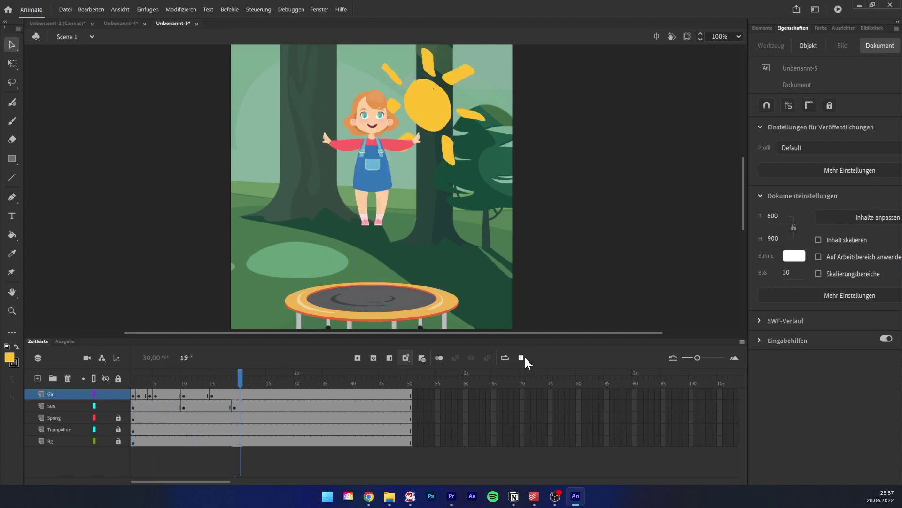
pyautogui.moveTo(271, 384); pyautogui.dragTo(116, 388)
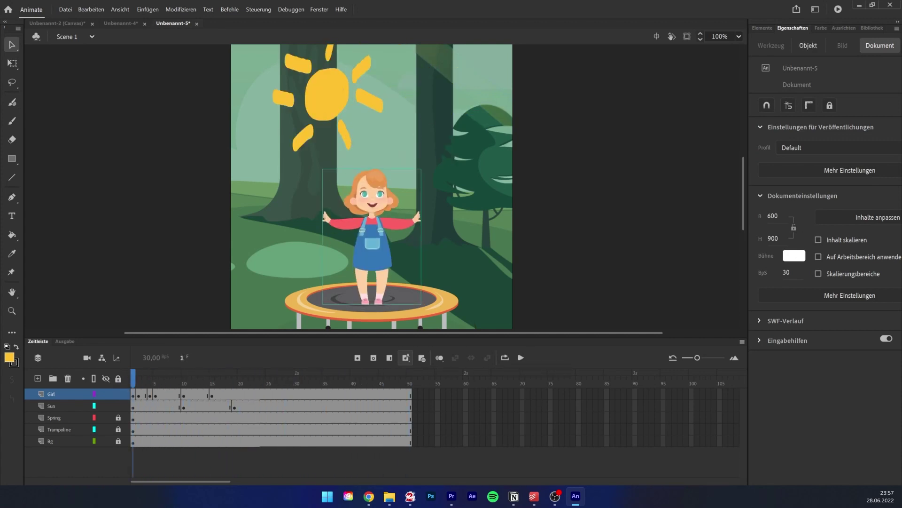
# Turn on onion skinning and scrub the playhead to frame 19 to compare neighbouring poses
pyautogui.click(442, 360)
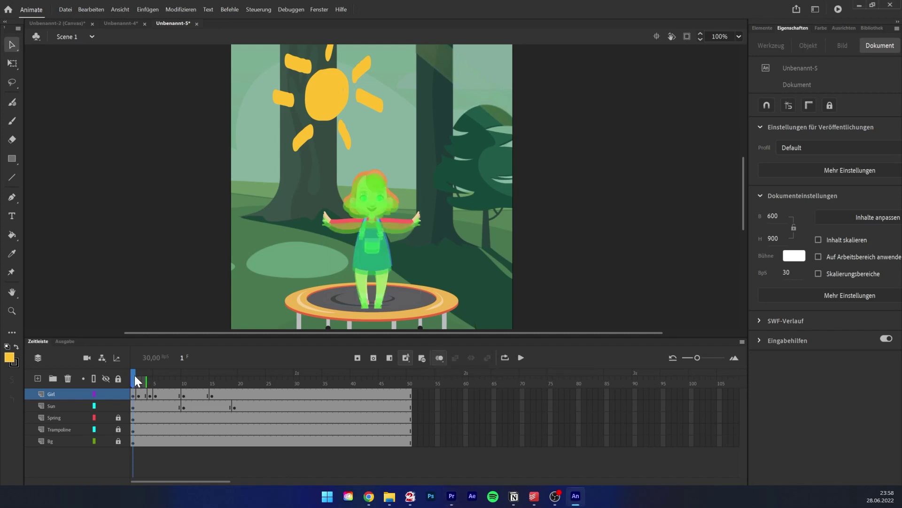
pyautogui.moveTo(139, 377); pyautogui.dragTo(238, 384)
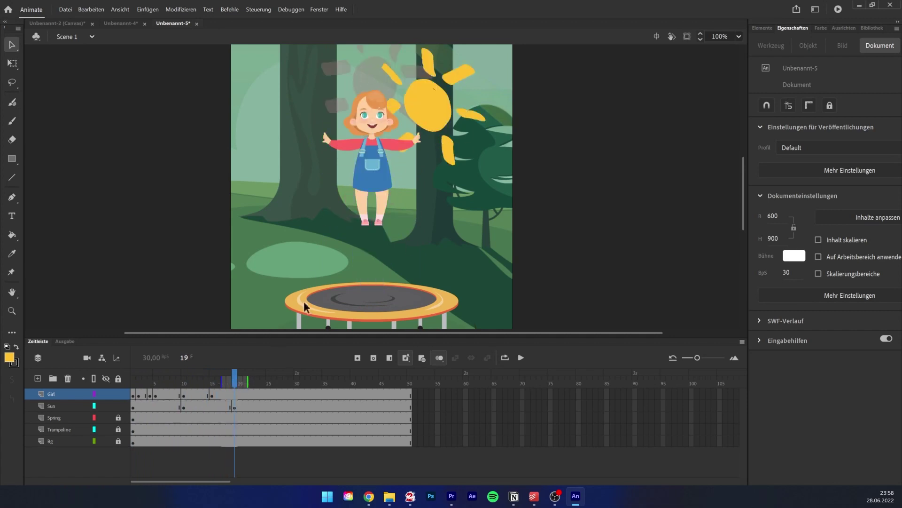
# Enable looped playback over frames 1 to 50, and play the loop to preview it
pyautogui.click(522, 358)
pyautogui.click(506, 357)
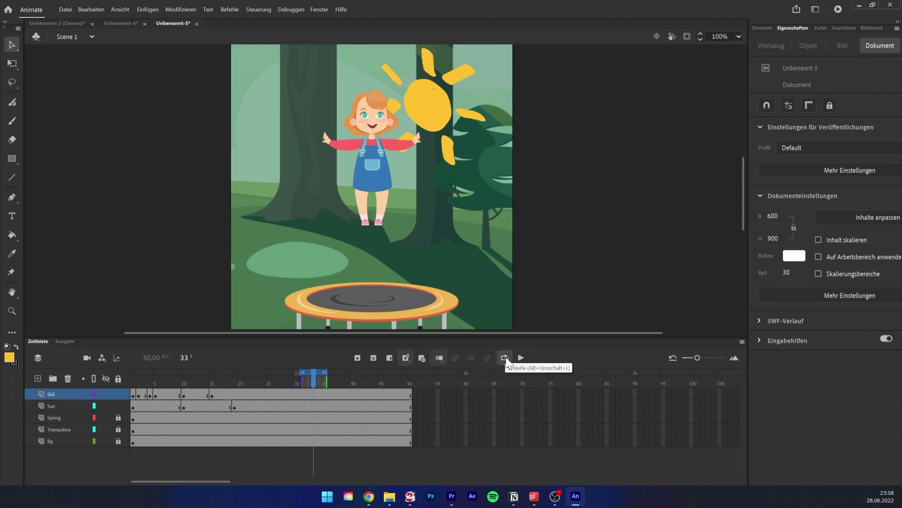
pyautogui.moveTo(324, 372); pyautogui.dragTo(410, 372)
pyautogui.click(521, 358)
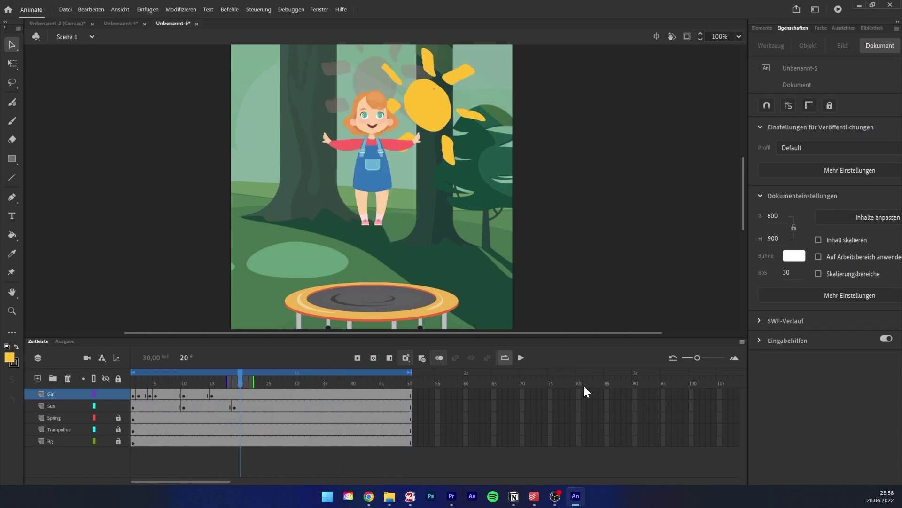
pyautogui.press('Return')
pyautogui.hotkey('alt', 'Tab')
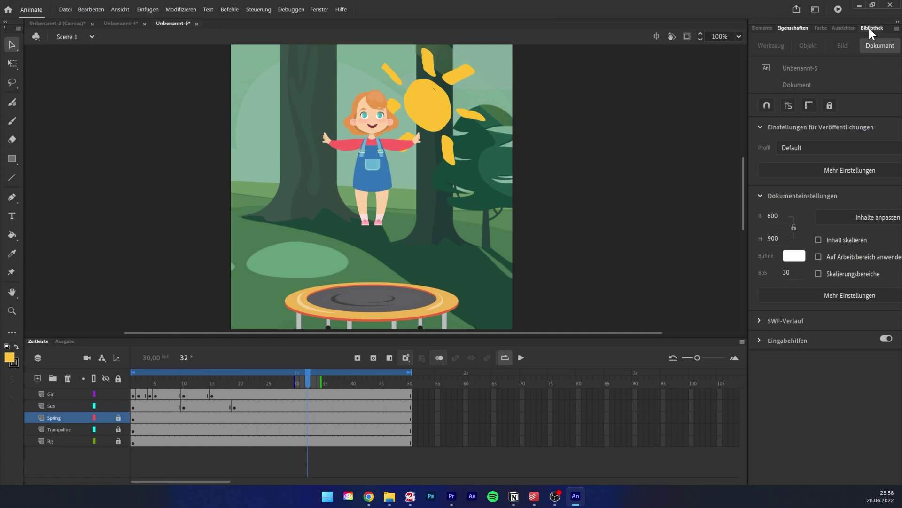
# Show the library in a wider panel and import Panda_Ai.ai into the library of the Unbenannt-2 document
pyautogui.click(870, 29)
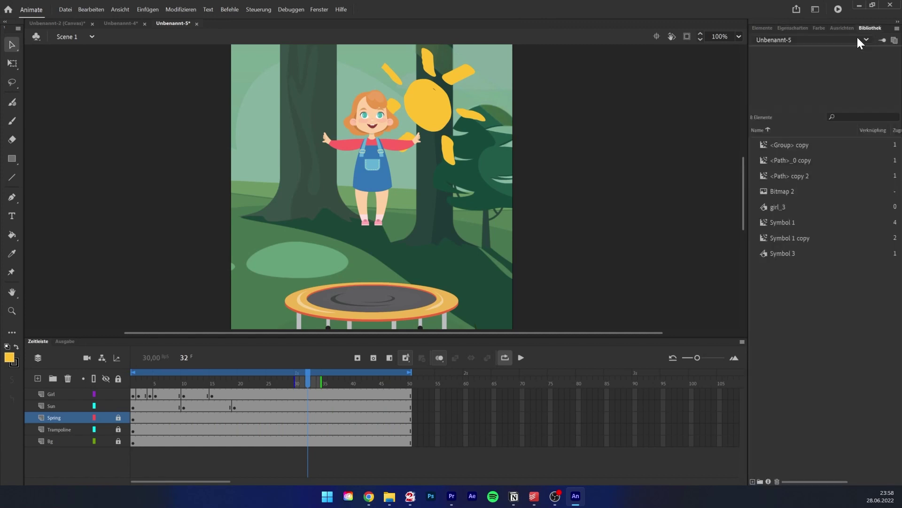
pyautogui.moveTo(748, 89); pyautogui.dragTo(678, 110)
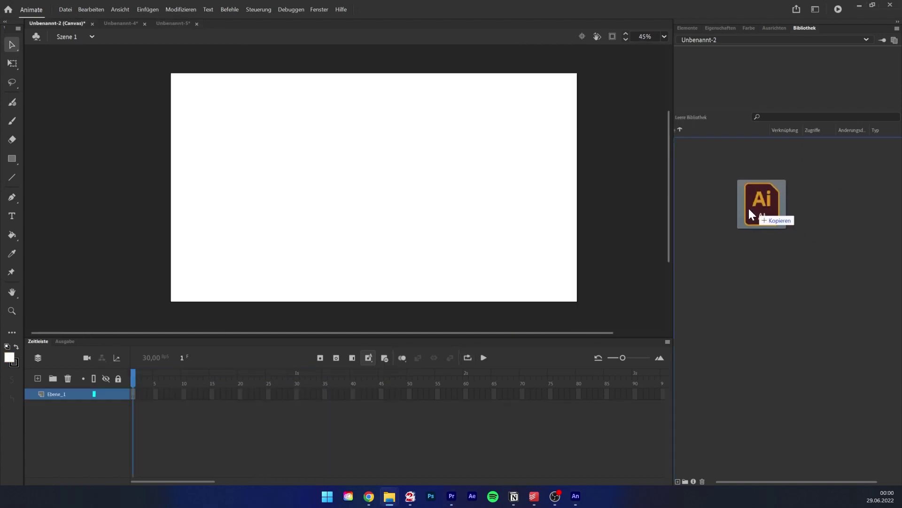
pyautogui.moveTo(751, 214); pyautogui.dragTo(742, 206)
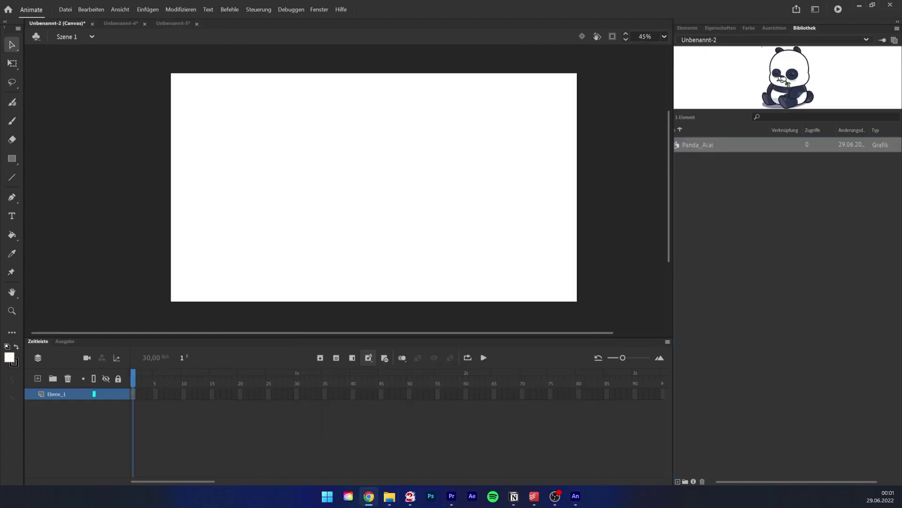
pyautogui.moveTo(901, 251); pyautogui.dragTo(744, 213)
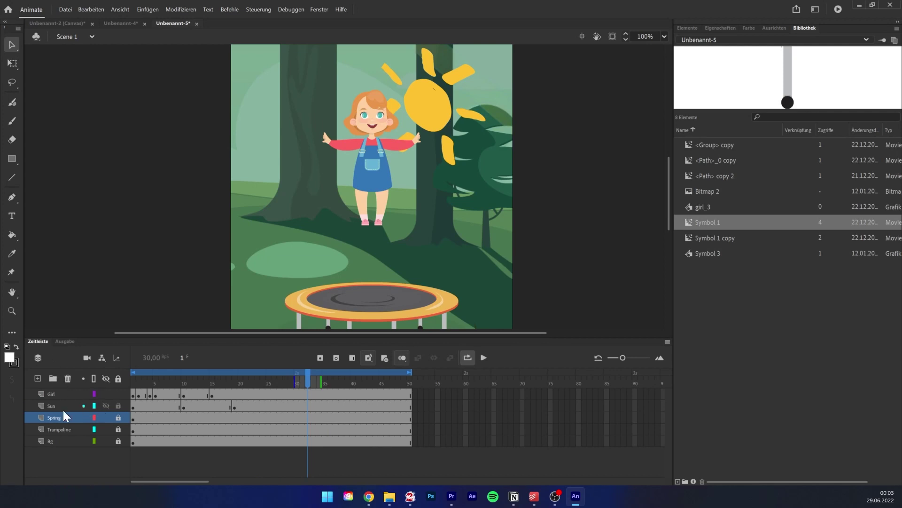
# Convert the sun at frame 32 into a graphic symbol named Sonne and move the instance slightly down and to the right
pyautogui.click(55, 407)
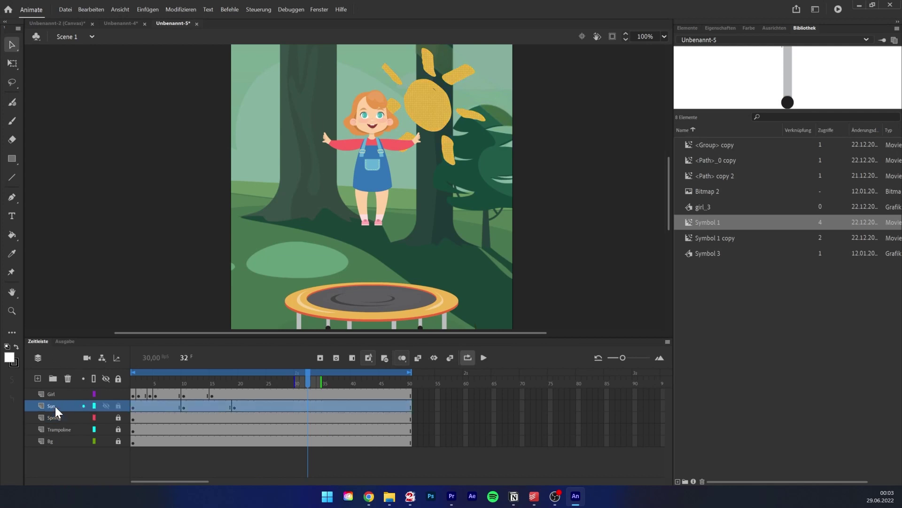
pyautogui.rightClick(433, 116)
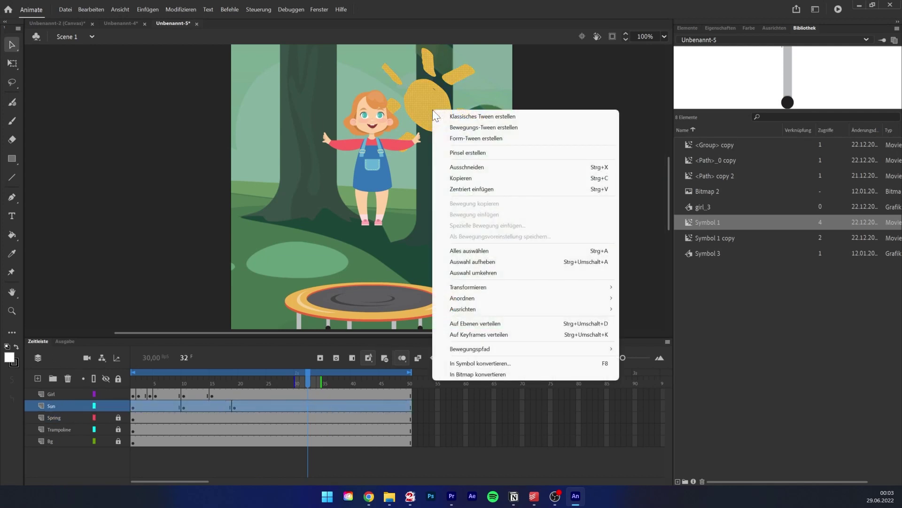
pyautogui.click(484, 363)
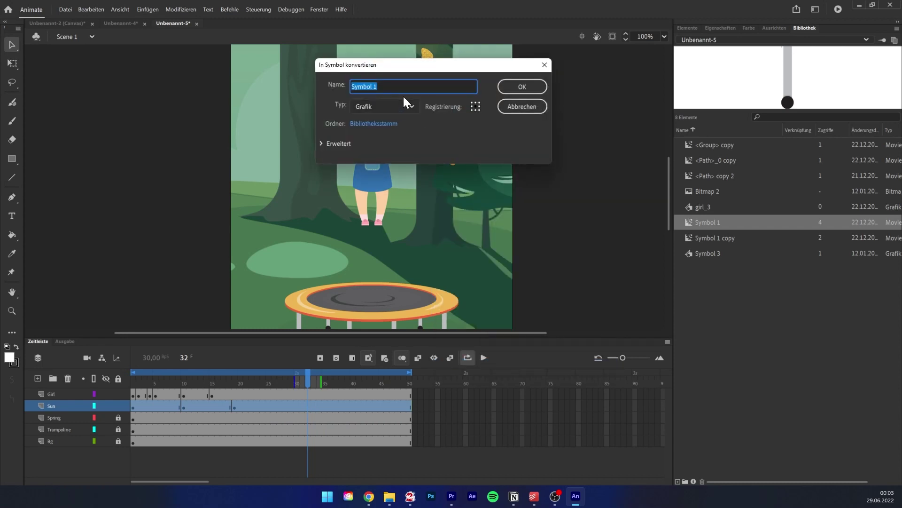
pyautogui.write('Sonne')
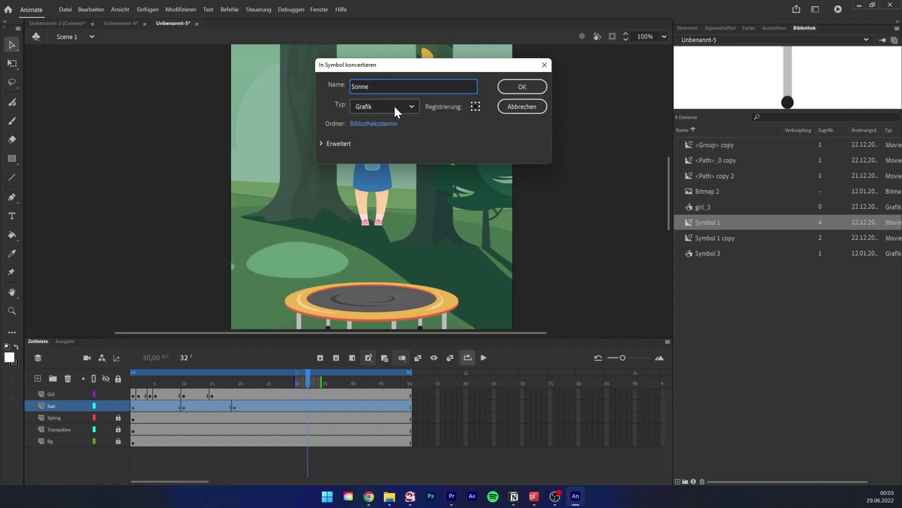
pyautogui.click(397, 110)
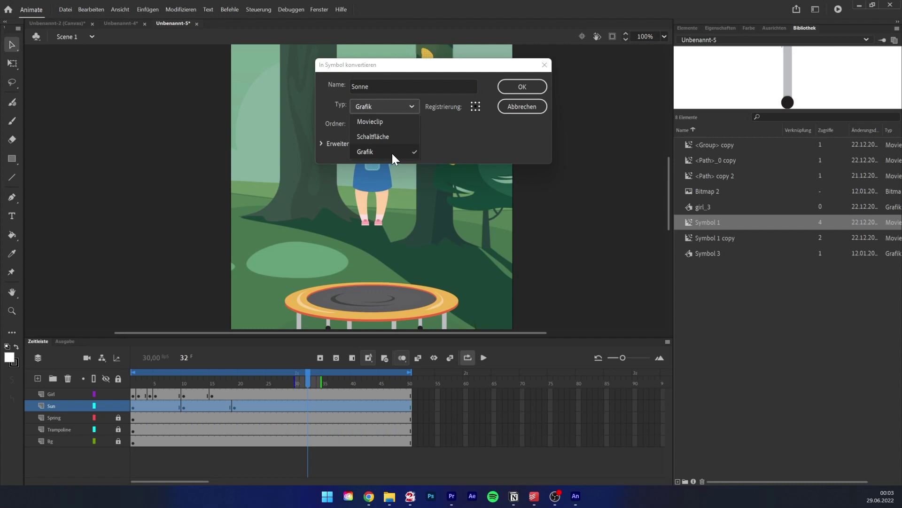
pyautogui.click(390, 152)
pyautogui.click(521, 87)
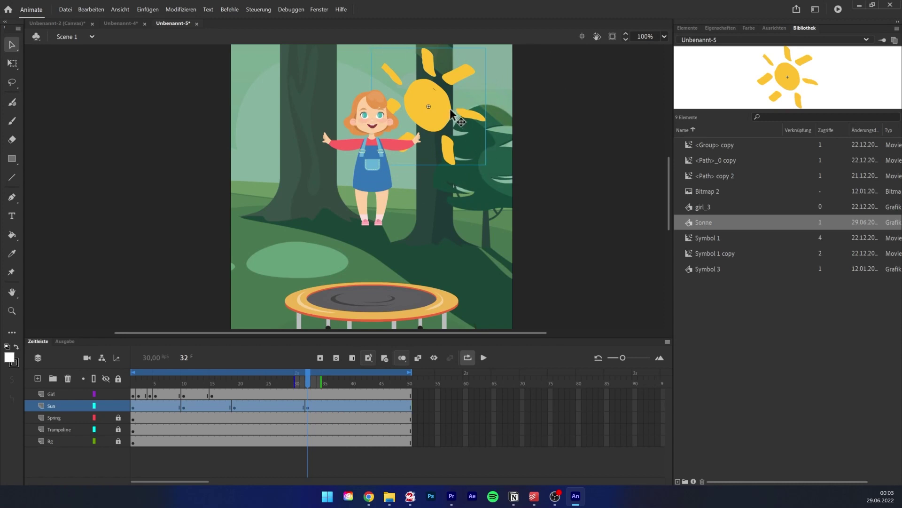
pyautogui.moveTo(434, 93); pyautogui.dragTo(447, 127)
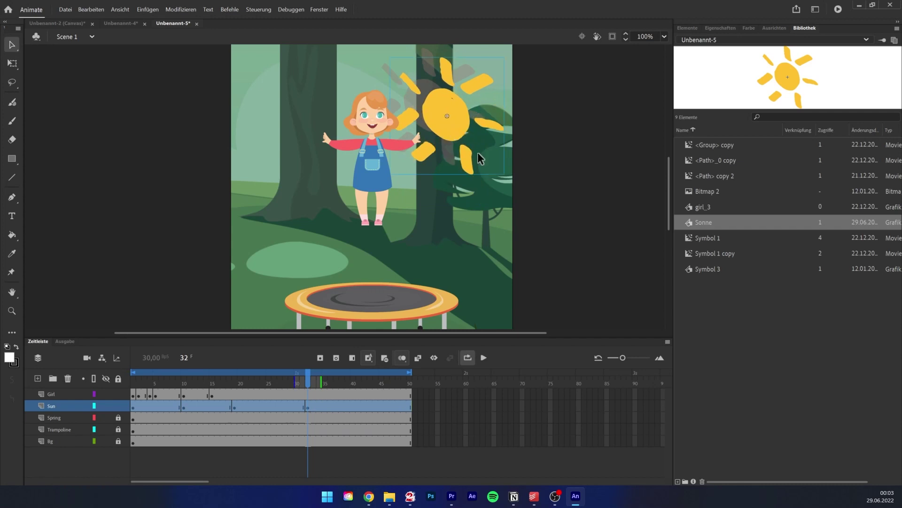
# Inside the Sonne symbol, rotate the sun's rays counter-clockwise in a keyframe at frame 5, and return to Scene 1
pyautogui.doubleClick(450, 132)
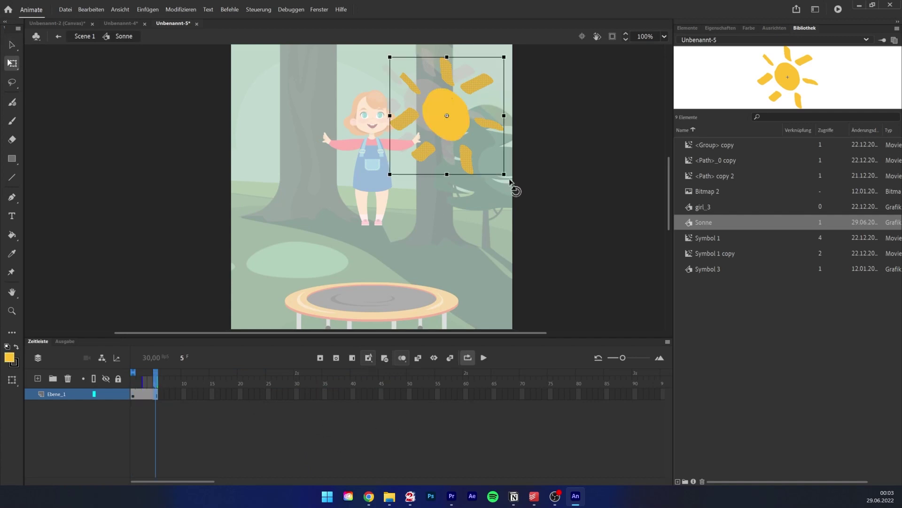
pyautogui.moveTo(508, 176); pyautogui.dragTo(527, 118)
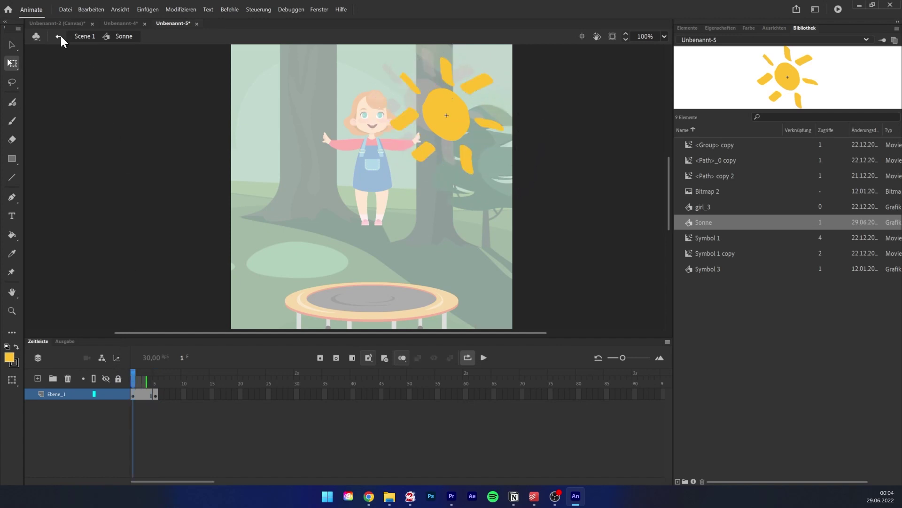
pyautogui.click(59, 36)
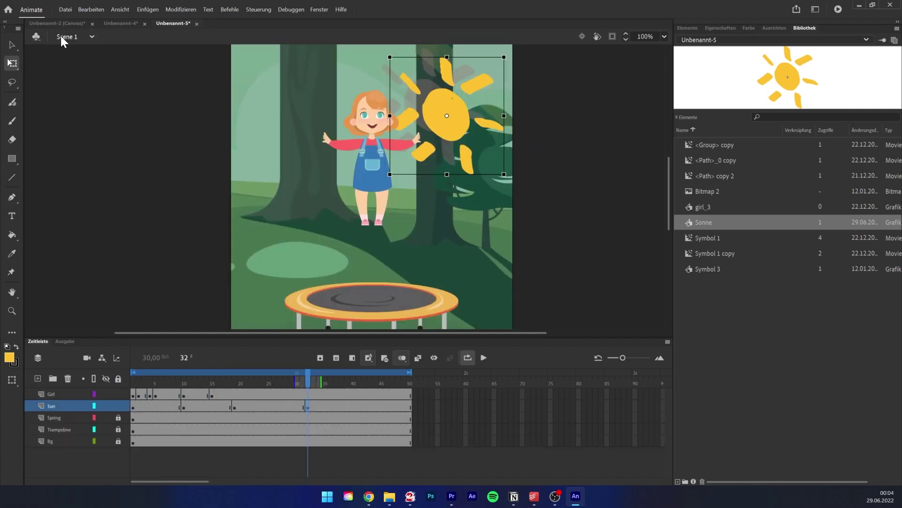
# Play the main scene from frame 1 to preview the sun symbol's animation and stop playback
pyautogui.moveTo(308, 378); pyautogui.dragTo(124, 376)
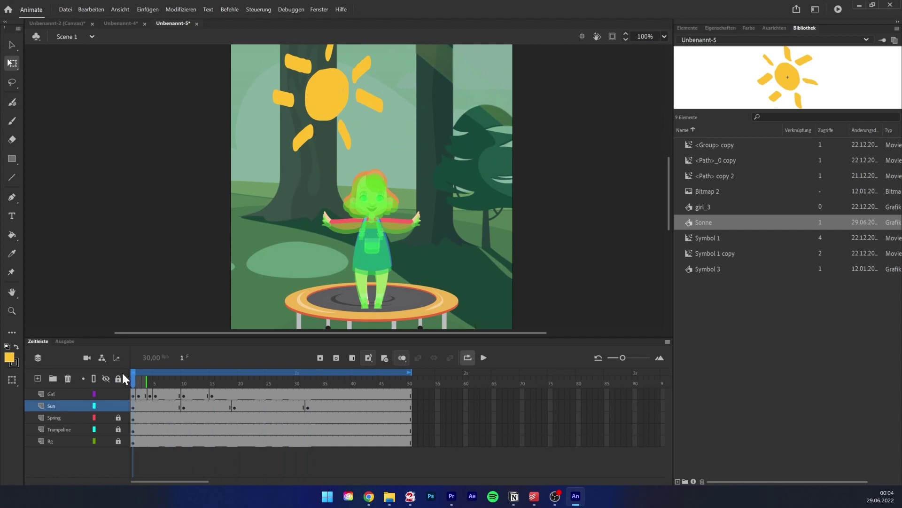
pyautogui.click(483, 358)
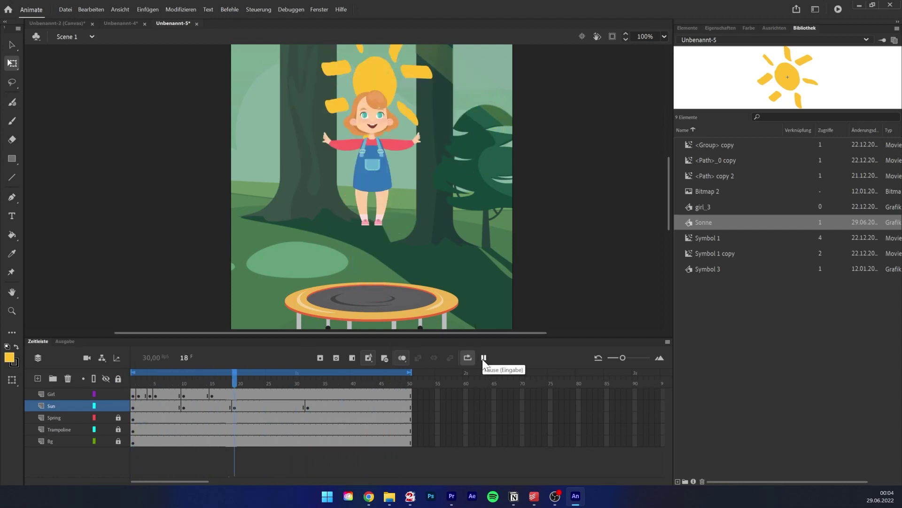
pyautogui.click(483, 358)
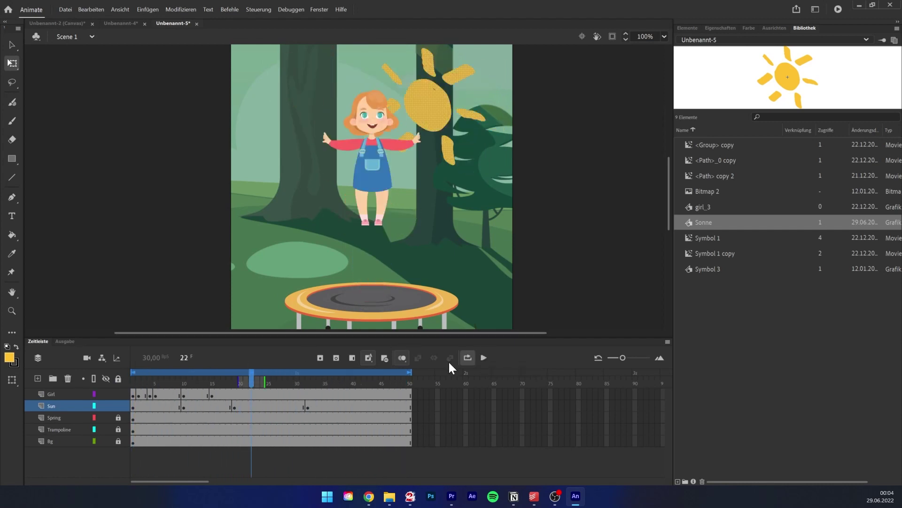
# At frame 32, try the single-frame loop option on the Sonne graphic instance and set it to play once
pyautogui.moveTo(296, 374)
pyautogui.mouseDown()
pyautogui.moveTo(316, 379)
pyautogui.moveTo(307, 378)
pyautogui.mouseUp()
pyautogui.hotkey('alt', 'Tab')
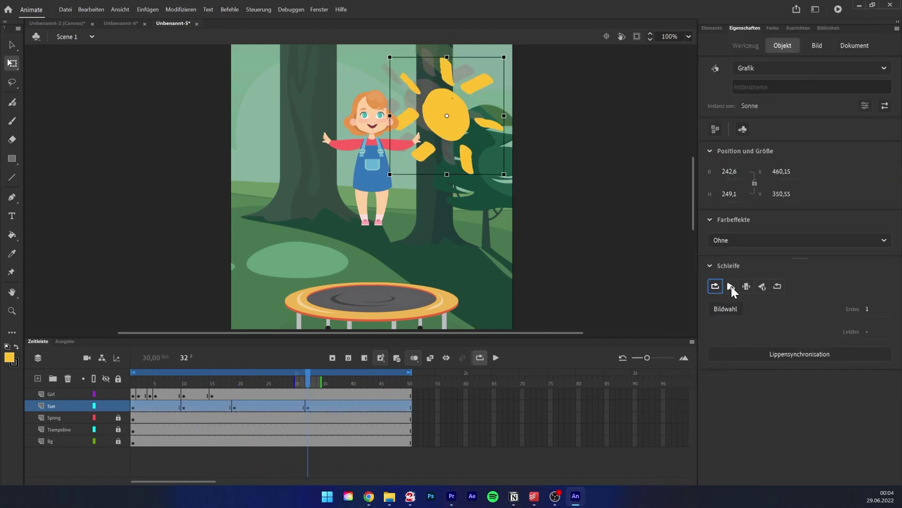
pyautogui.click(731, 286)
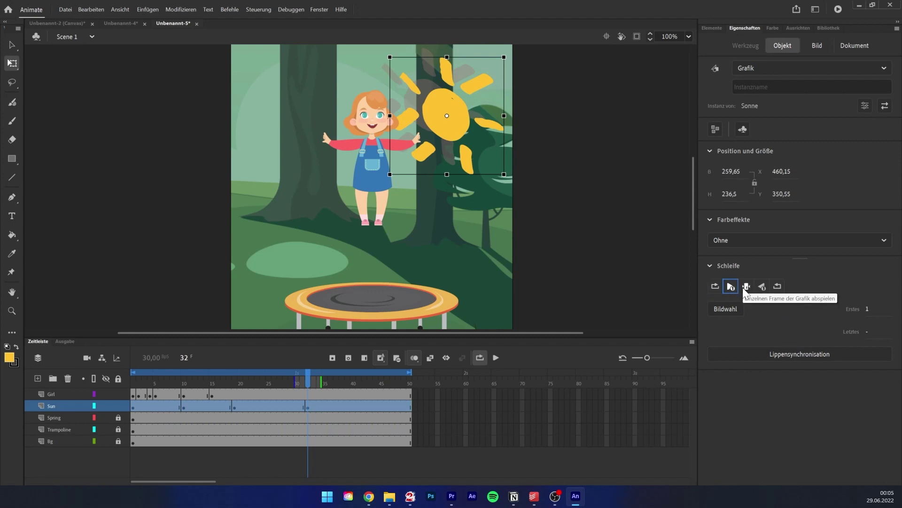
pyautogui.click(747, 288)
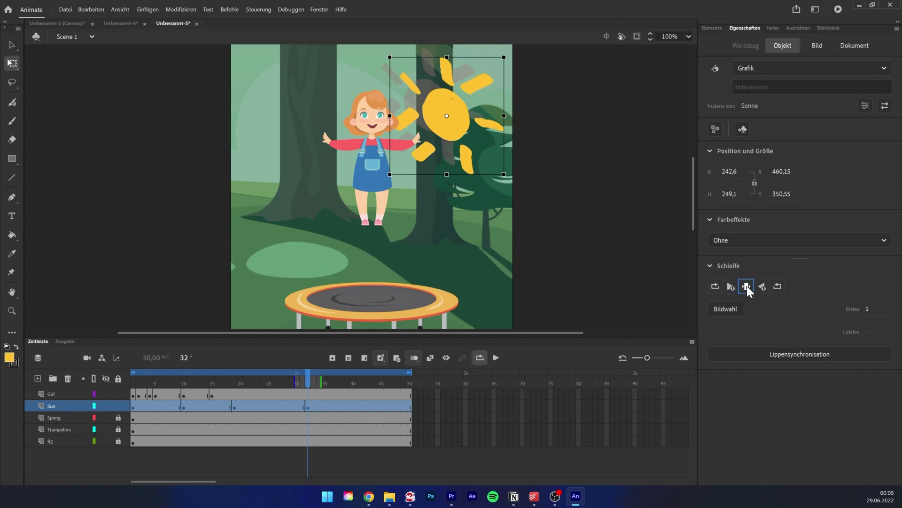
pyautogui.click(731, 288)
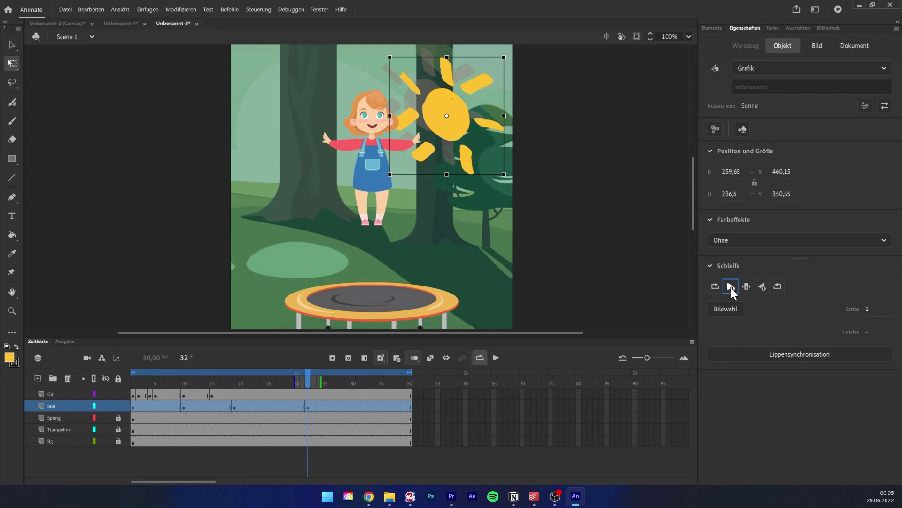
# Change the Sonne library symbol's type from graphic to Movieclip
pyautogui.click(787, 358)
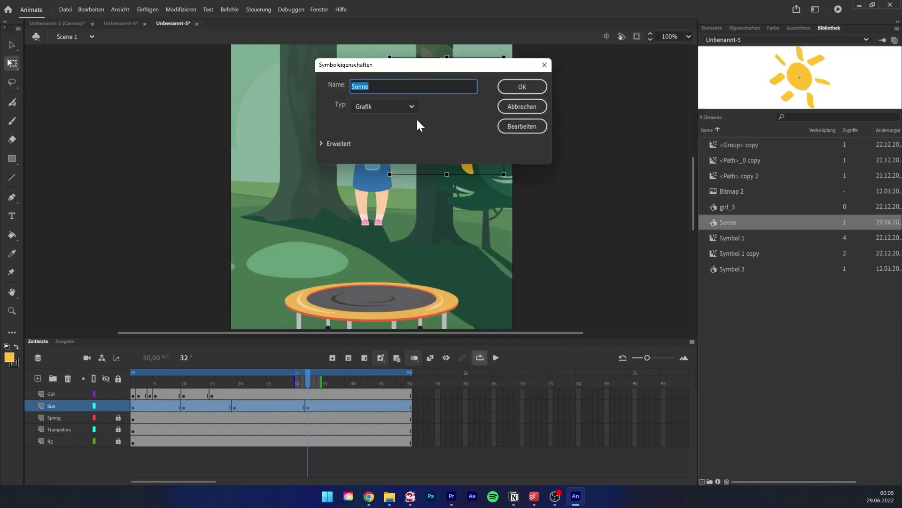
pyautogui.click(398, 109)
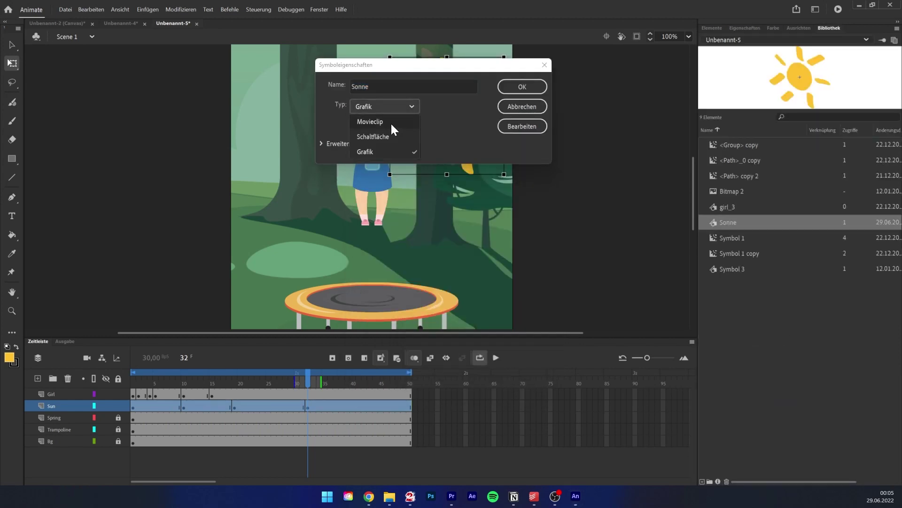
pyautogui.click(371, 121)
pyautogui.click(522, 86)
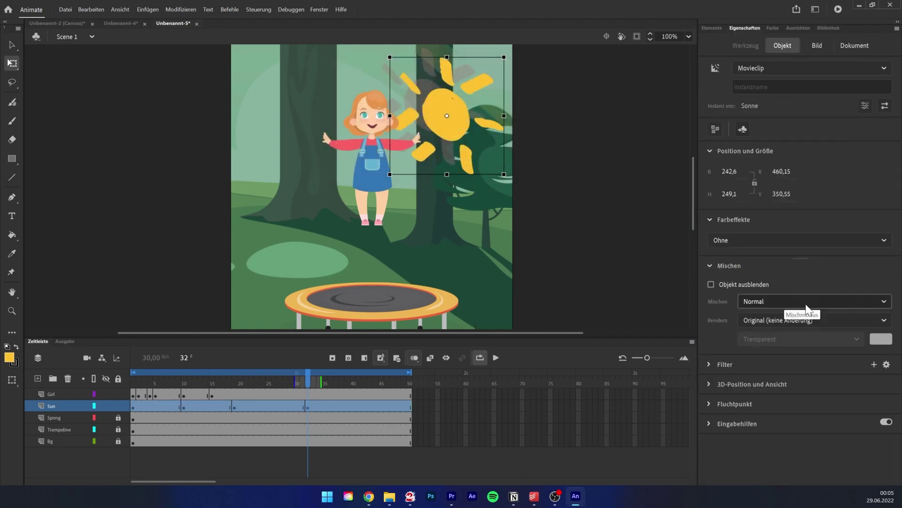
# Examine the blend modes and filter options available for the Sonne movie clip instance
pyautogui.click(773, 298)
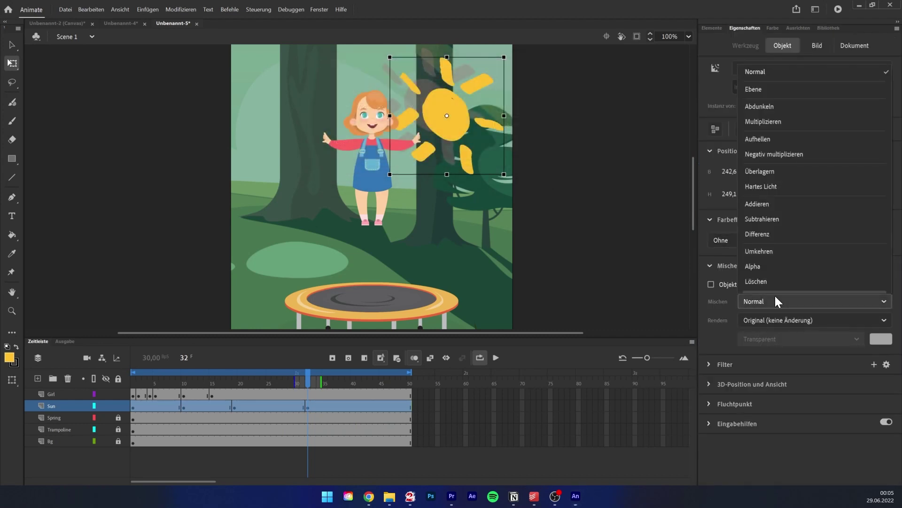
pyautogui.click(777, 300)
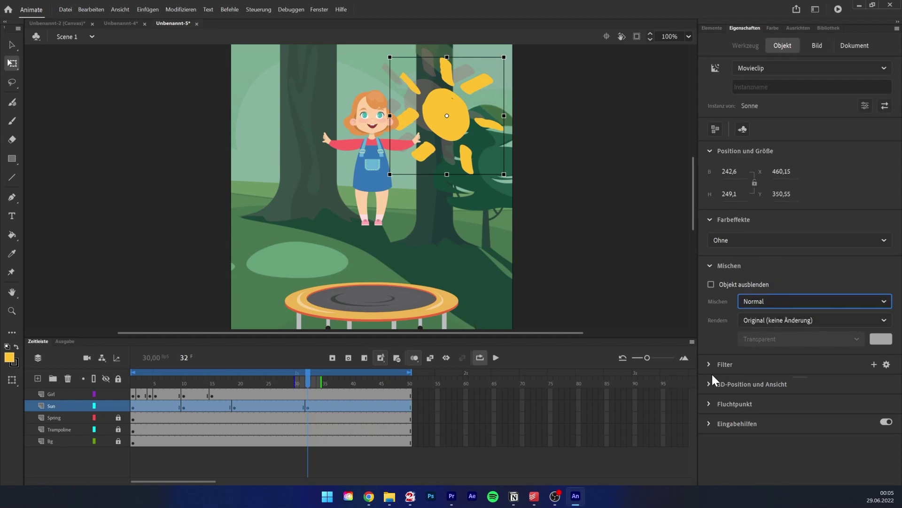
pyautogui.click(709, 365)
pyautogui.click(874, 364)
pyautogui.click(829, 28)
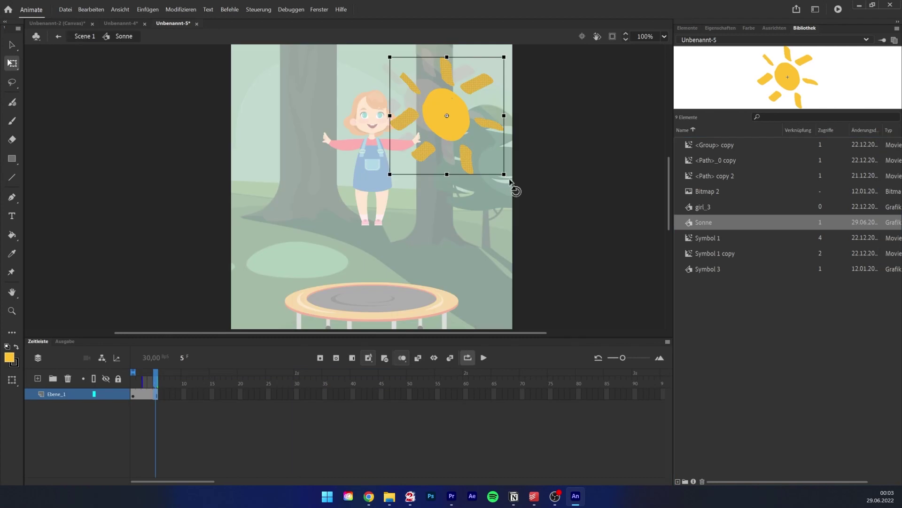
# Rotate the sun's rays about 45 degrees counter-clockwise at frame 5 inside the Sonne symbol and step back a frame to compare
pyautogui.moveTo(510, 187); pyautogui.dragTo(538, 125)
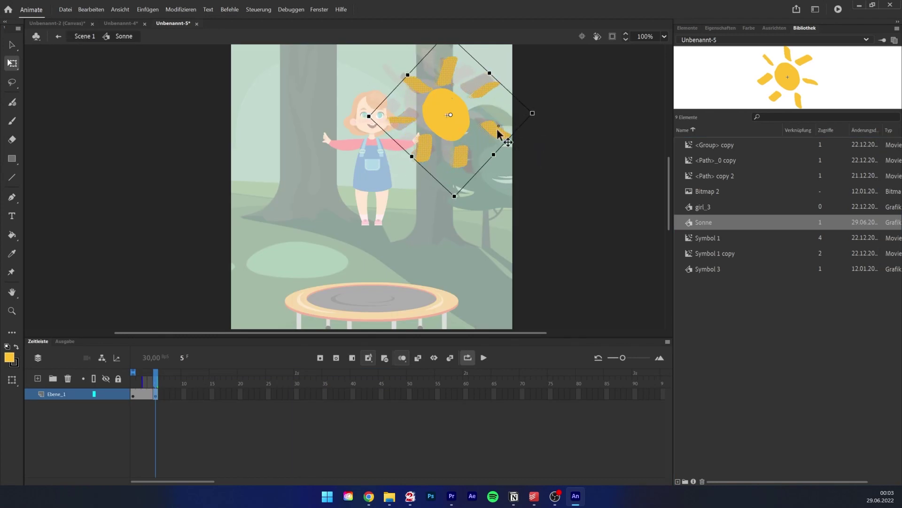
pyautogui.click(151, 381)
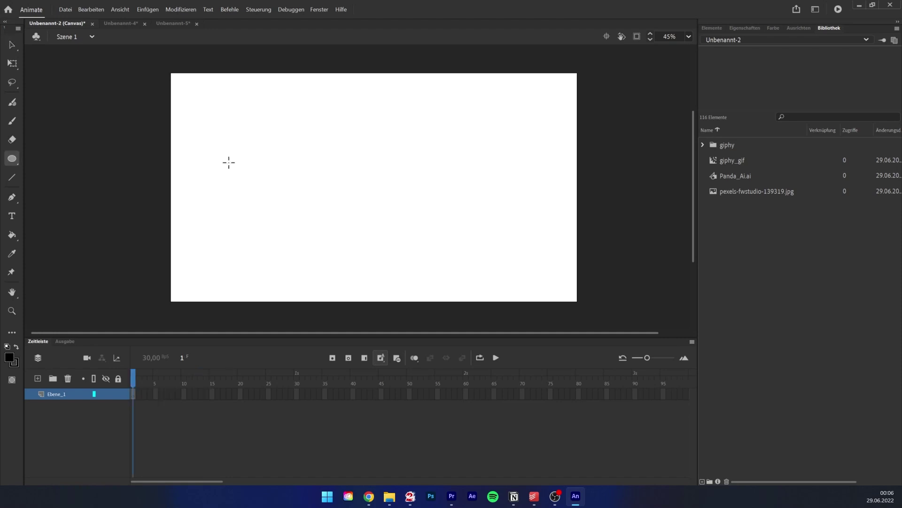
# In the Unbenannt-2 document, draw a black circle on the left half of the stage and extend Ebene_1 to frame 13
pyautogui.moveTo(228, 161); pyautogui.dragTo(294, 227)
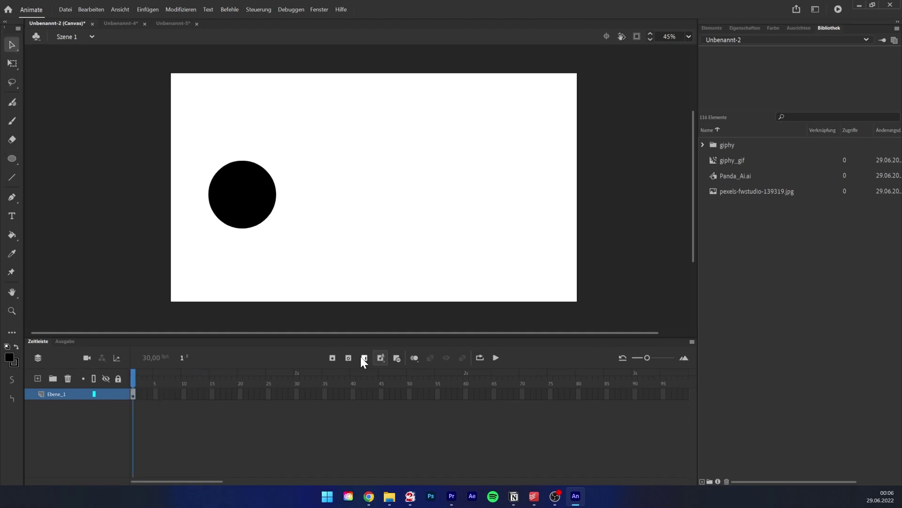
pyautogui.click(362, 359)
pyautogui.click(362, 359)
pyautogui.click(361, 359)
pyautogui.click(362, 358)
pyautogui.click(362, 359)
pyautogui.click(362, 358)
pyautogui.click(362, 359)
pyautogui.click(362, 359)
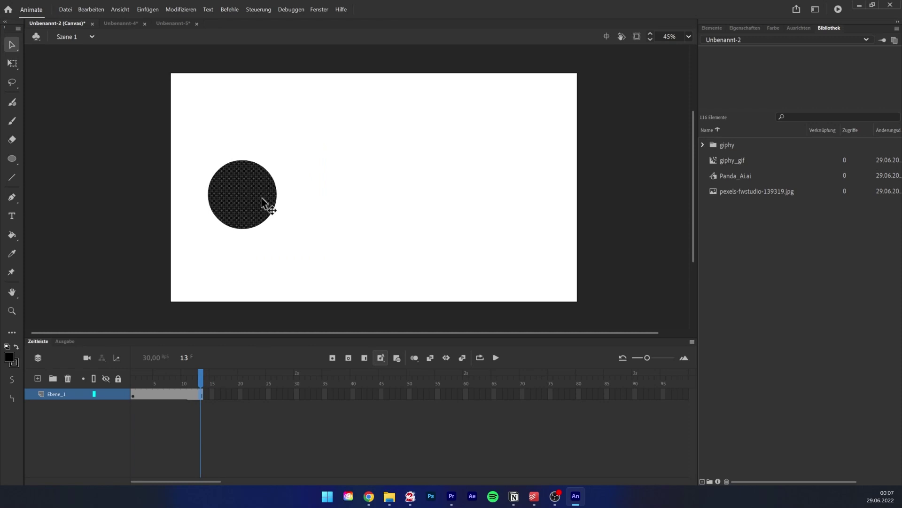
# Move the circle horizontally to the right half of the stage in a keyframe at frame 13, and return to frame 1
pyautogui.moveTo(264, 203); pyautogui.dragTo(508, 211)
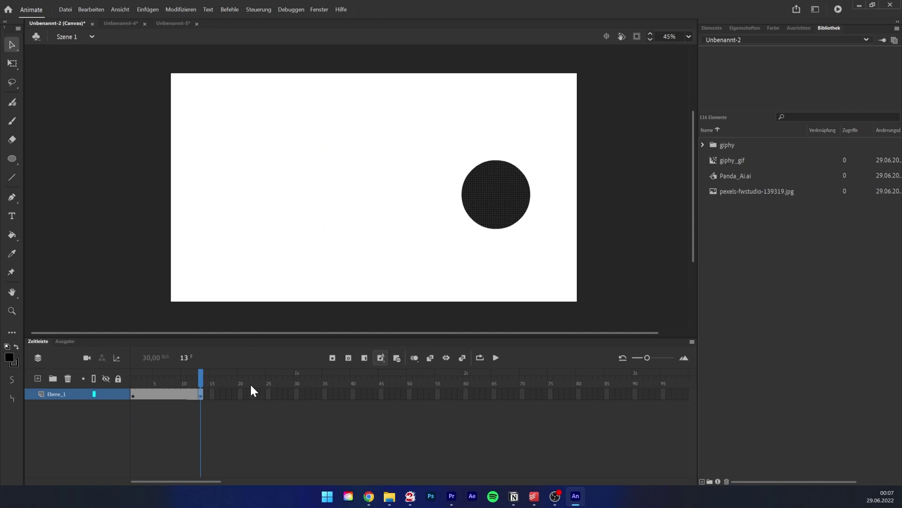
pyautogui.click(218, 449)
pyautogui.moveTo(202, 378); pyautogui.dragTo(133, 378)
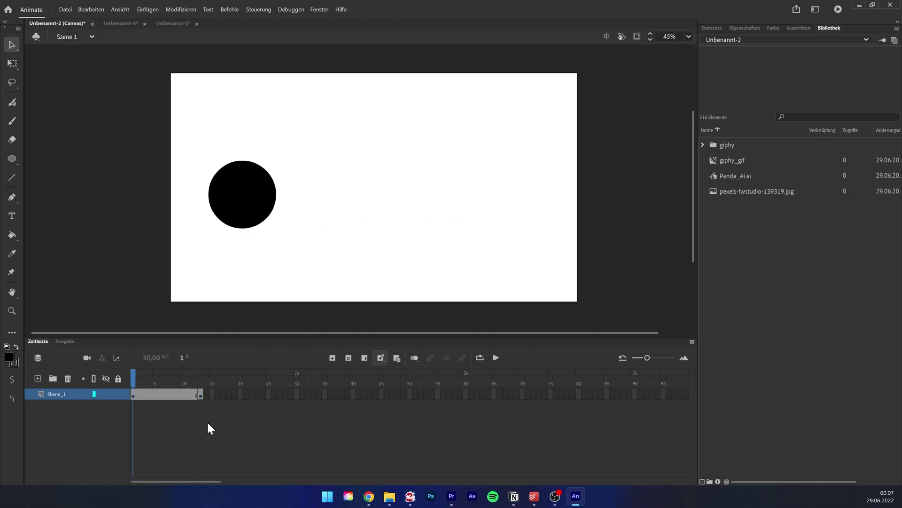
# Create a classic tween across frames 1 to 13 of Ebene_1, converting the circle to a symbol
pyautogui.click(201, 394)
pyautogui.keyDown('shift'); pyautogui.click(132, 396); pyautogui.keyUp('shift')
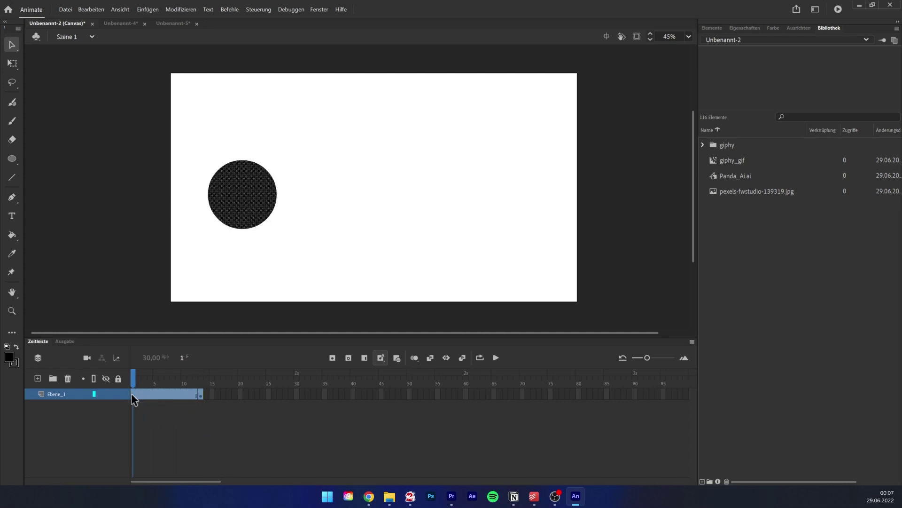
pyautogui.rightClick(231, 210)
pyautogui.click(279, 219)
pyautogui.moveTo(134, 378)
pyautogui.mouseDown()
pyautogui.moveTo(201, 378)
pyautogui.moveTo(133, 376)
pyautogui.moveTo(151, 376)
pyautogui.mouseUp()
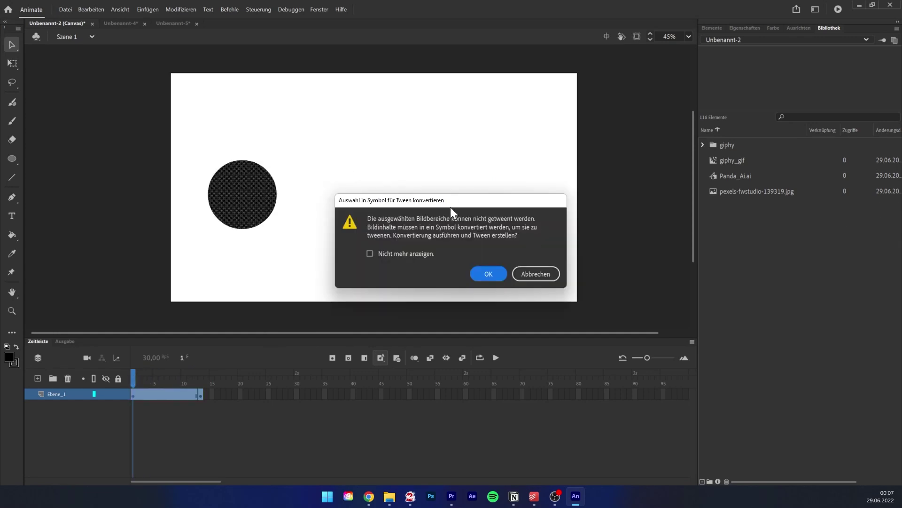
pyautogui.click(490, 275)
pyautogui.click(490, 272)
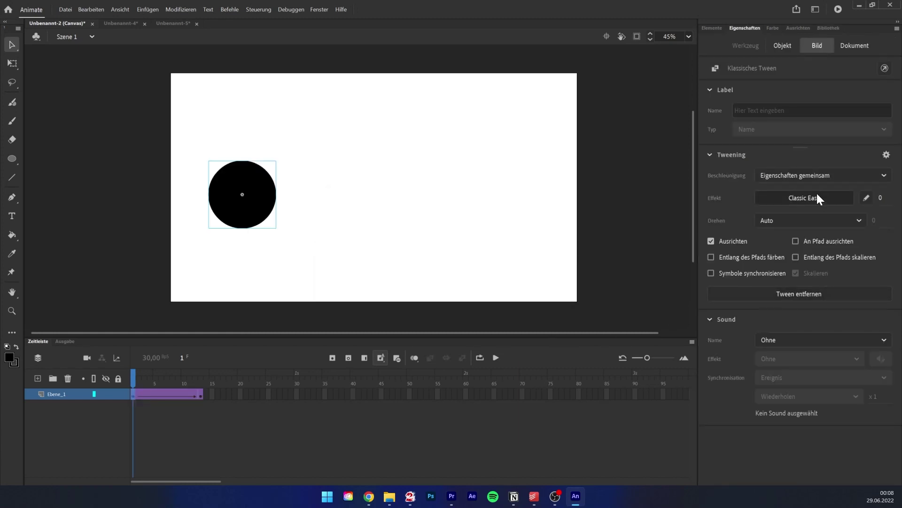
# Look through the classic tween's easing presets, including Ease In Out, and play the circle's movement
pyautogui.click(805, 197)
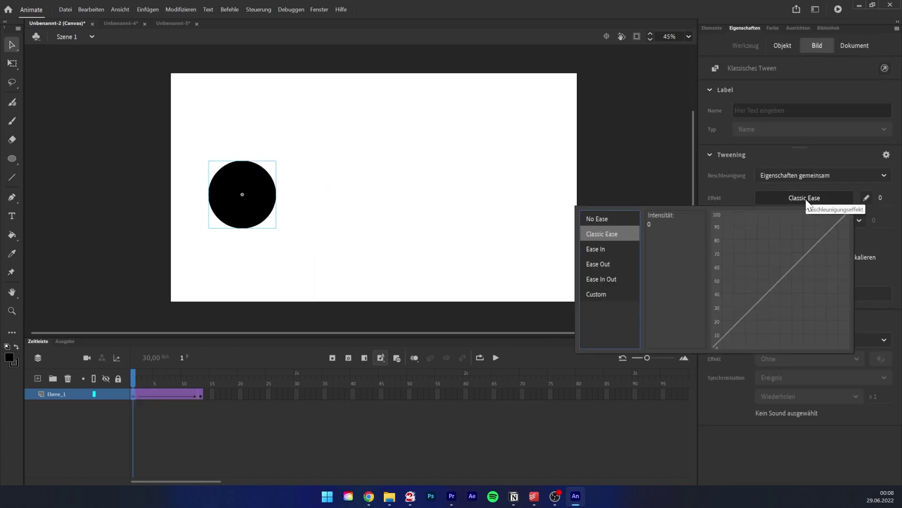
pyautogui.click(611, 279)
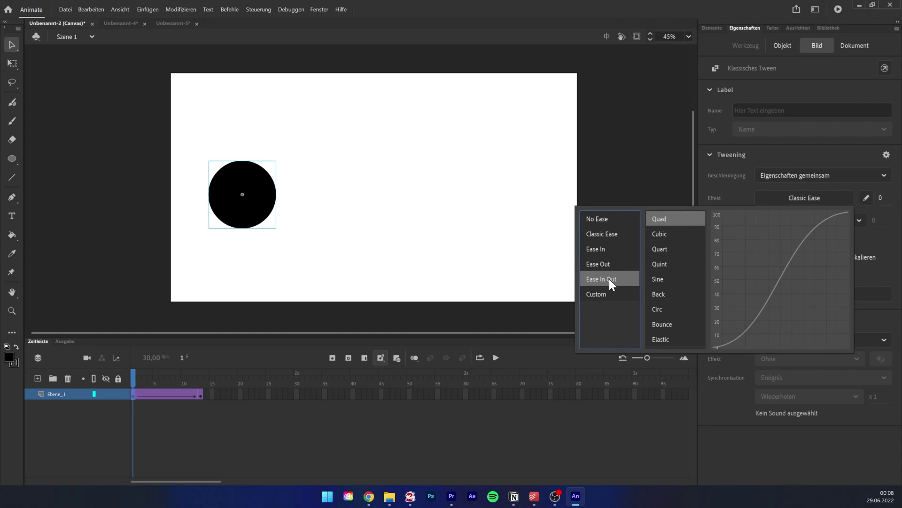
pyautogui.click(321, 404)
pyautogui.press('Return')
# Move the circle upward in a keyframe at frame 7 of Ebene_1 and play the animation
pyautogui.moveTo(161, 378); pyautogui.dragTo(167, 381)
pyautogui.click(166, 392)
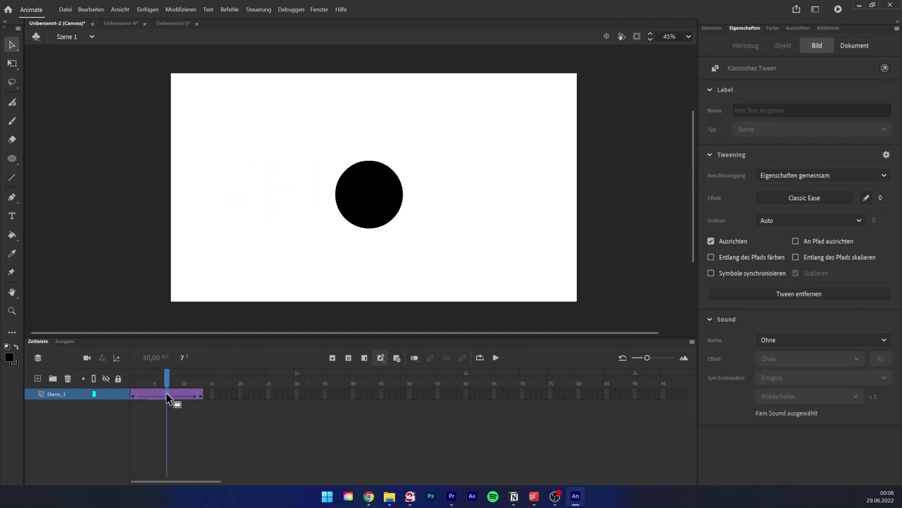
pyautogui.click(401, 226)
pyautogui.moveTo(431, 242); pyautogui.dragTo(332, 157)
pyautogui.moveTo(376, 202); pyautogui.dragTo(377, 157)
pyautogui.press('Return')
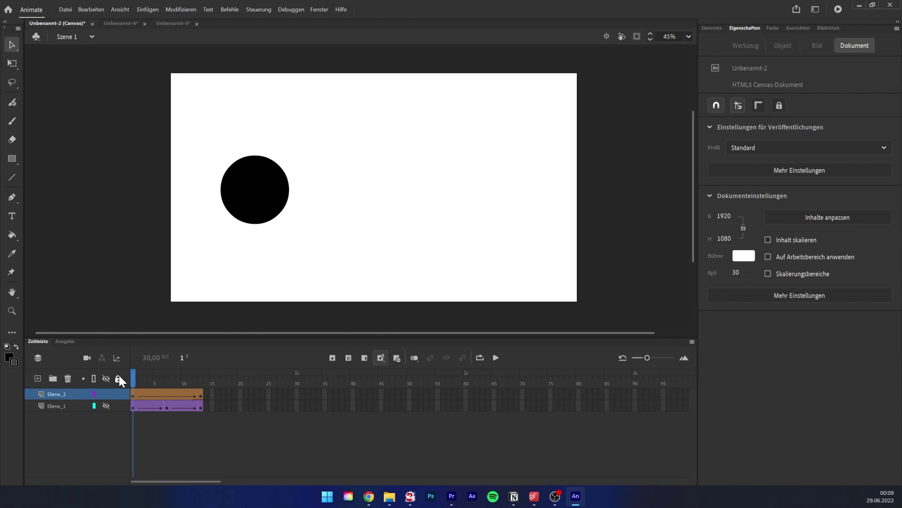
pyautogui.press('Return')
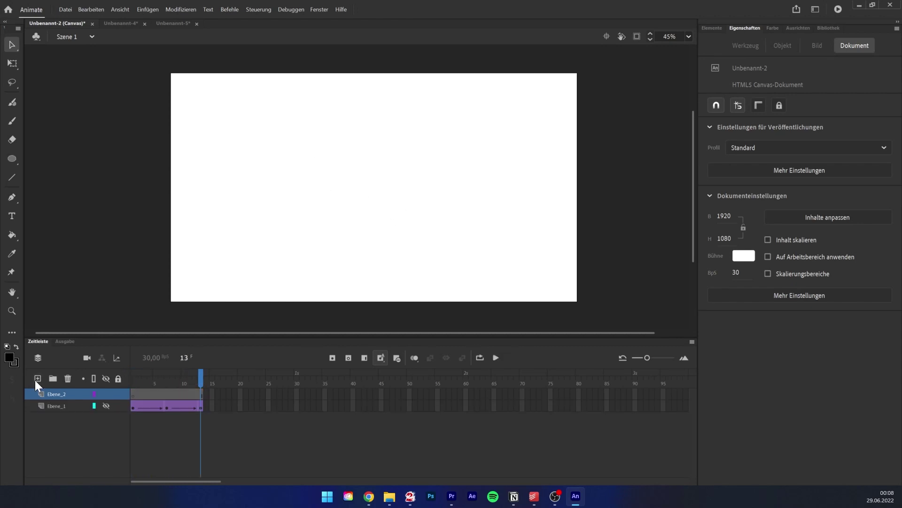
# Draw a black circle about 322 px wide on Ebene_2 and position it in the left half of the stage
pyautogui.press('o')
pyautogui.moveTo(228, 167); pyautogui.dragTo(222, 146)
pyautogui.press('v')
pyautogui.moveTo(266, 200); pyautogui.dragTo(260, 190)
# At frame 13 of Ebene_2, draw a black square in the right half of the stage and delete the circle
pyautogui.moveTo(430, 153); pyautogui.dragTo(502, 223)
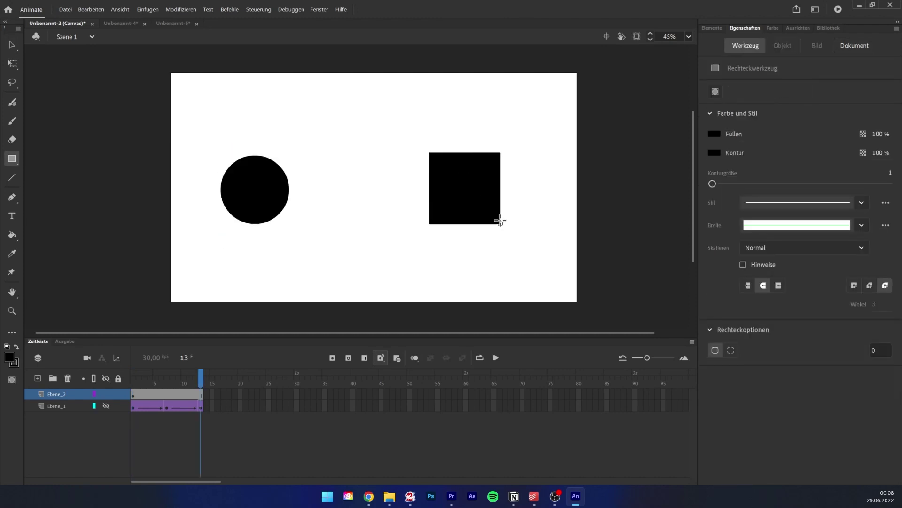
pyautogui.moveTo(502, 223); pyautogui.dragTo(503, 223)
pyautogui.click(254, 188)
pyautogui.press('Delete')
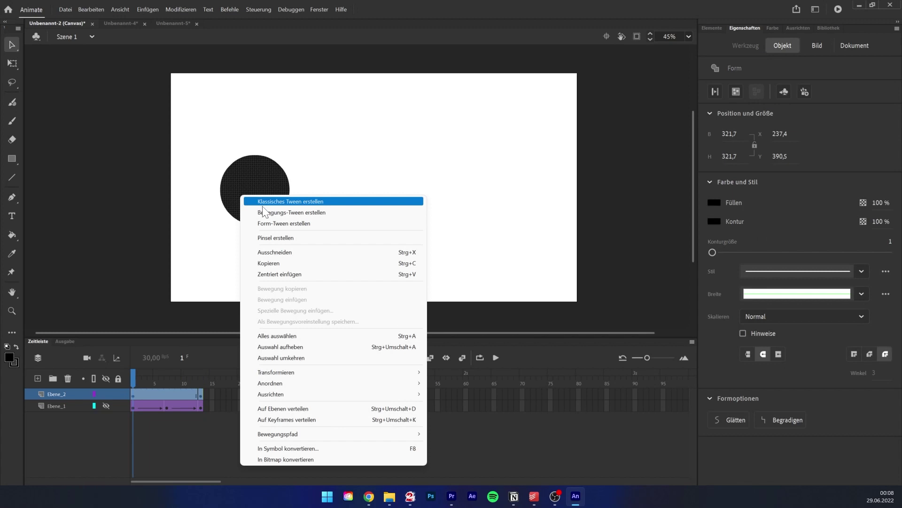
# Create a shape tween on Ebene_2 from the circle to the square and play it from frame 1
pyautogui.click(279, 224)
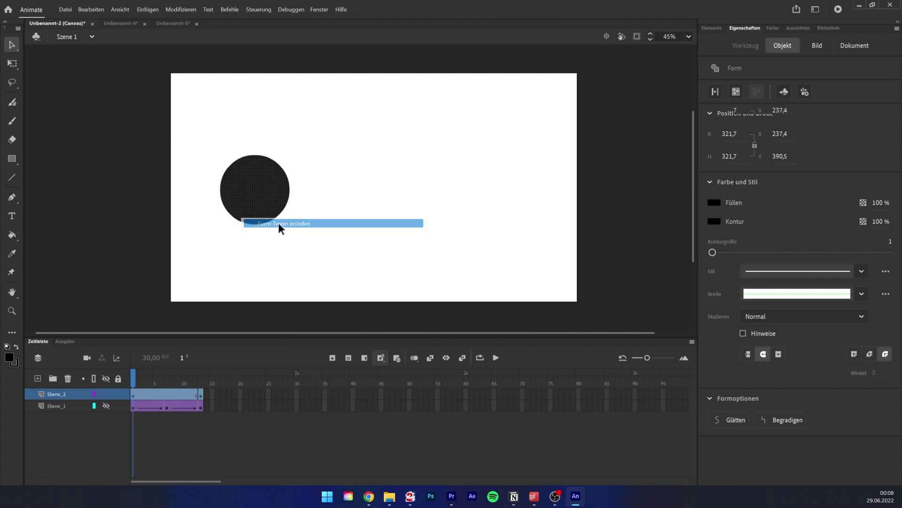
pyautogui.click(251, 269)
pyautogui.press('Return')
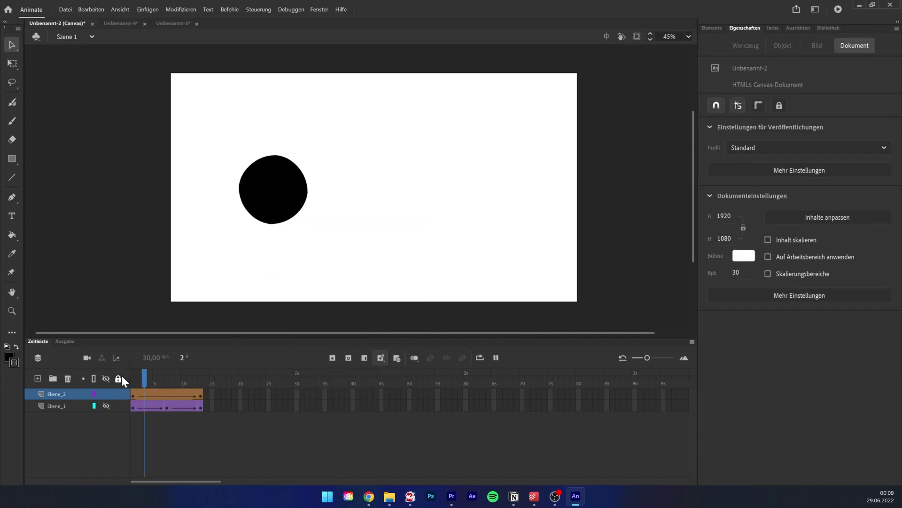
pyautogui.moveTo(201, 378); pyautogui.dragTo(109, 378)
pyautogui.press('Return')
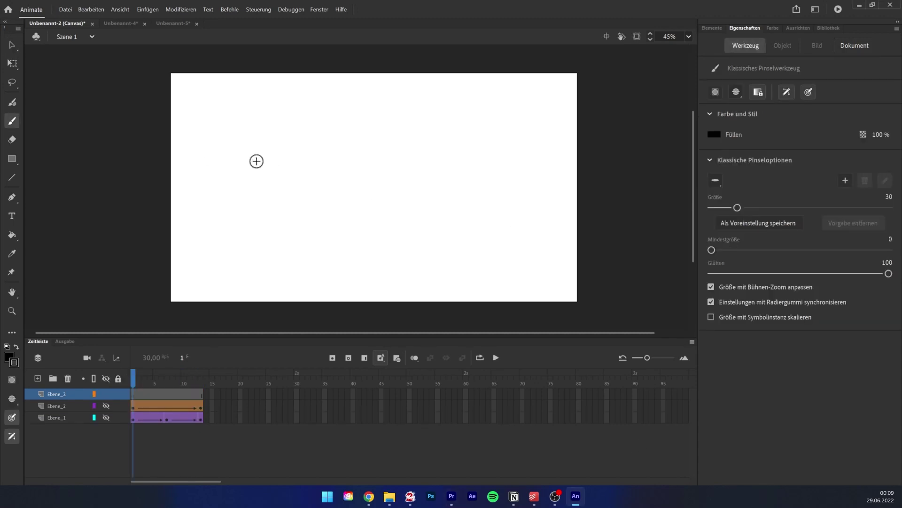
# On Ebene_3, brush a round outline at frame 1 and a triangle outline at frame 13, and classic-tween between them
pyautogui.moveTo(256, 157)
pyautogui.mouseDown()
pyautogui.moveTo(256, 251)
pyautogui.moveTo(299, 177)
pyautogui.moveTo(257, 156)
pyautogui.mouseUp()
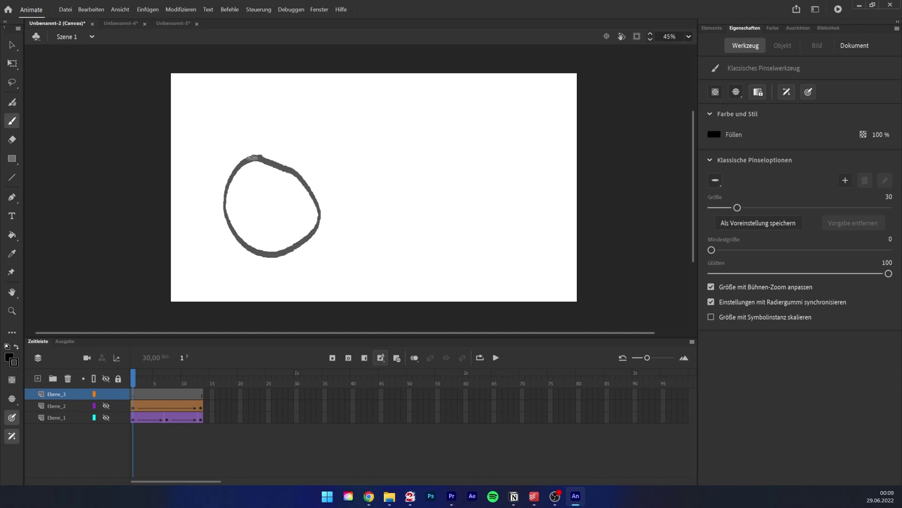
pyautogui.moveTo(423, 226)
pyautogui.mouseDown()
pyautogui.moveTo(456, 144)
pyautogui.moveTo(484, 211)
pyautogui.moveTo(491, 245)
pyautogui.mouseUp()
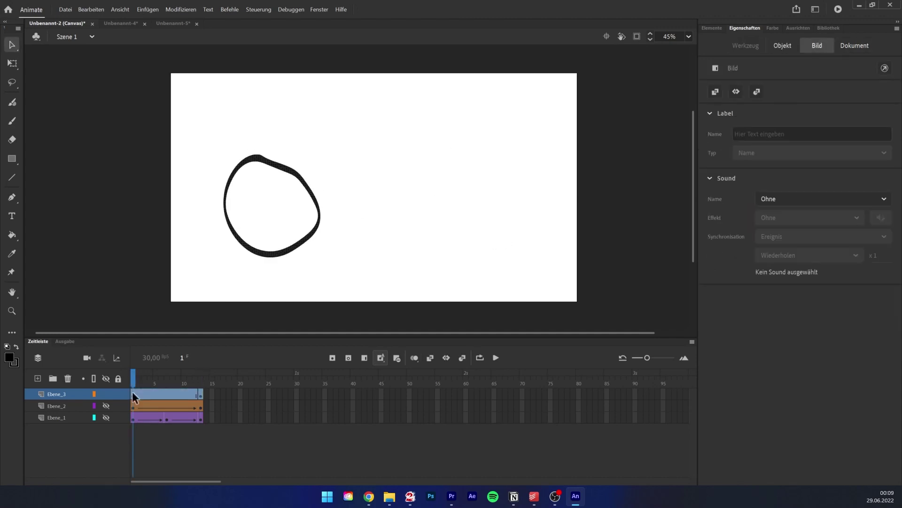
pyautogui.rightClick(134, 393)
pyautogui.click(182, 103)
pyautogui.press('Return')
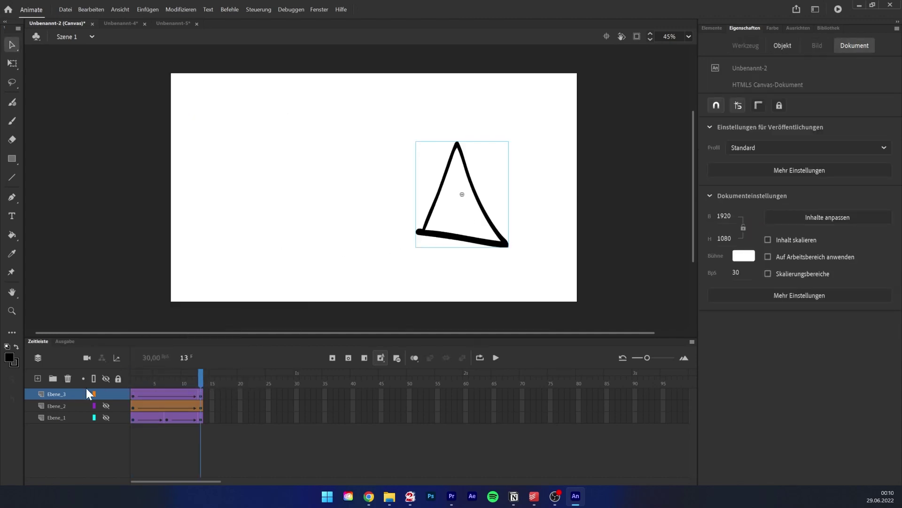
# Hide Ebene_3 and create a motion tween for the circle on Ebene_4
pyautogui.click(107, 395)
pyautogui.rightClick(133, 393)
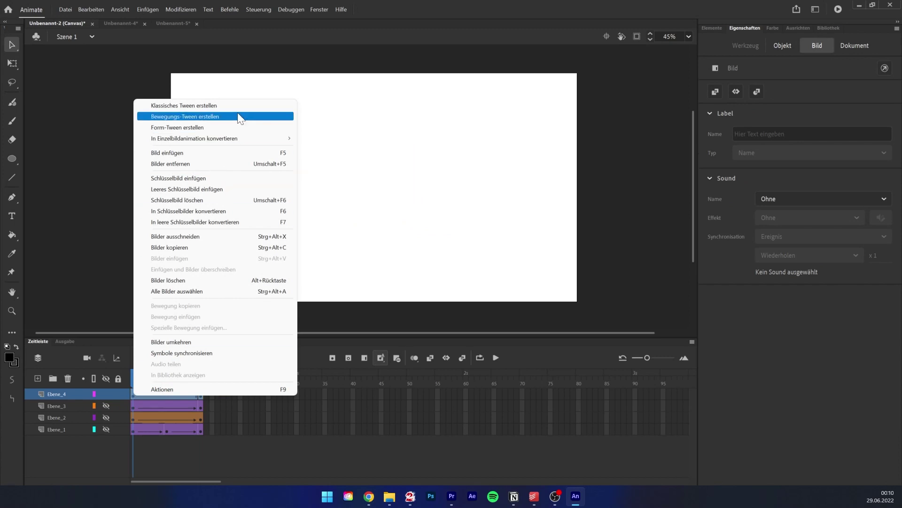
pyautogui.click(209, 117)
# At frame 12, move the Ebene_4 circle to the right side of the stage and bend its motion path into an upward arc
pyautogui.moveTo(261, 210); pyautogui.dragTo(505, 211)
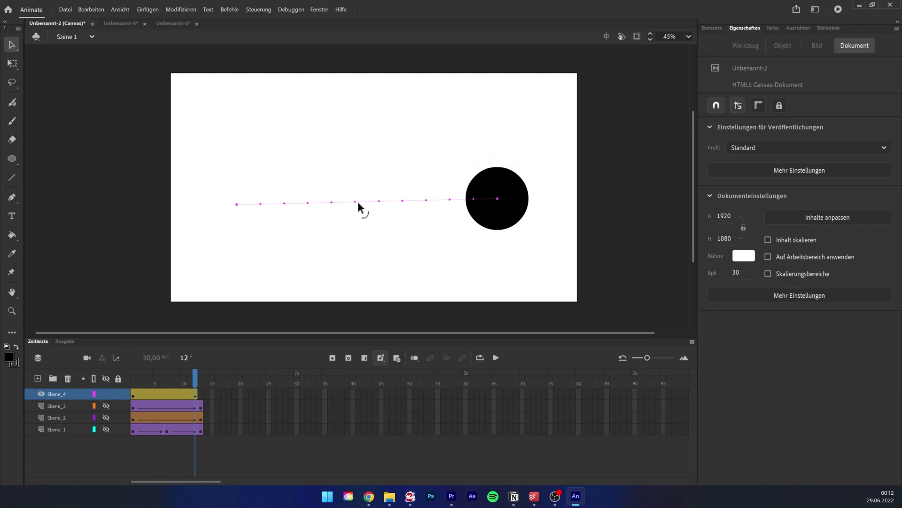
pyautogui.moveTo(355, 201); pyautogui.dragTo(365, 153)
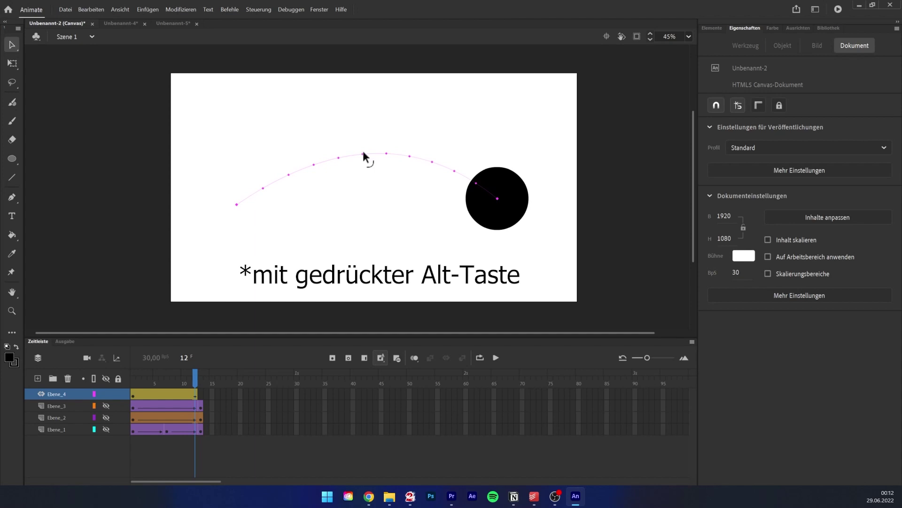
# Play the Ebene_4 motion tween from frame 1 and extend its span to frame 13
pyautogui.moveTo(192, 382); pyautogui.dragTo(129, 381)
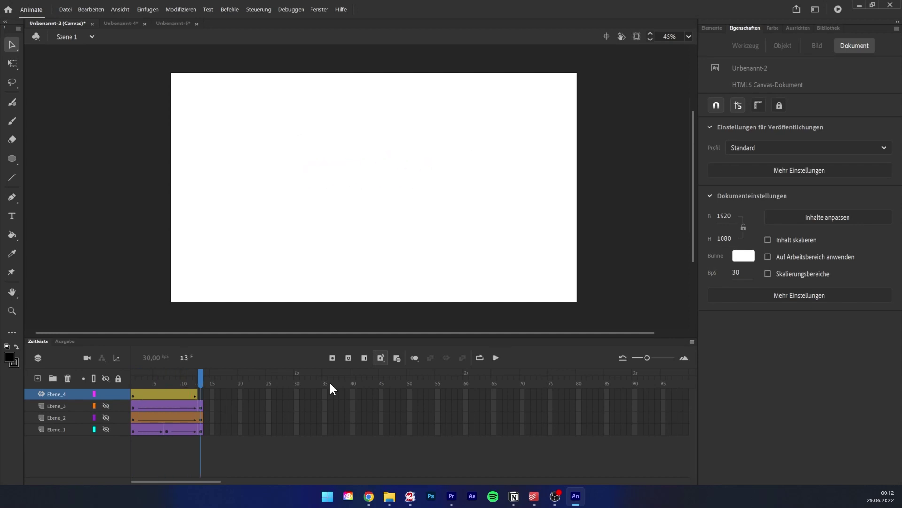
pyautogui.click(197, 393)
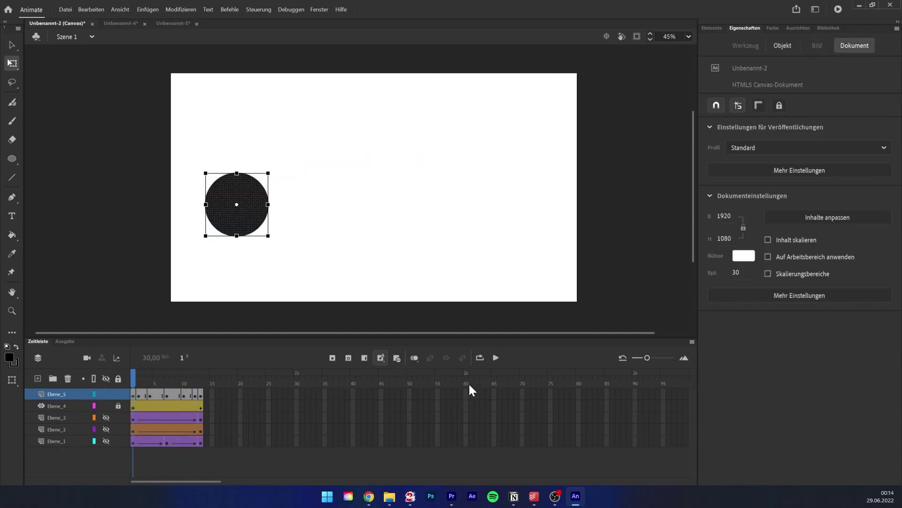
pyautogui.press('Return')
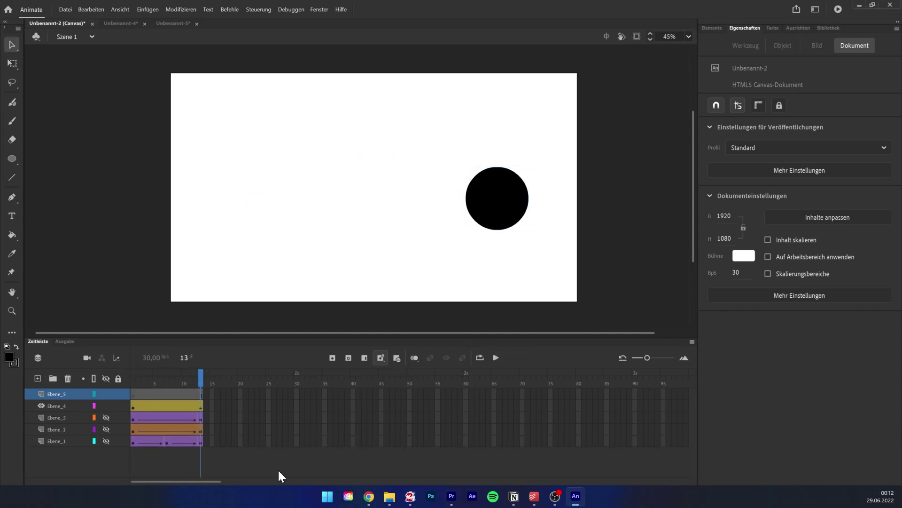
# On Ebene_5, draw a circle at frame 1 at the start of the motion arc and squash it from above at frame 2
pyautogui.moveTo(152, 377); pyautogui.dragTo(133, 377)
pyautogui.press('o')
pyautogui.moveTo(275, 241); pyautogui.dragTo(271, 238)
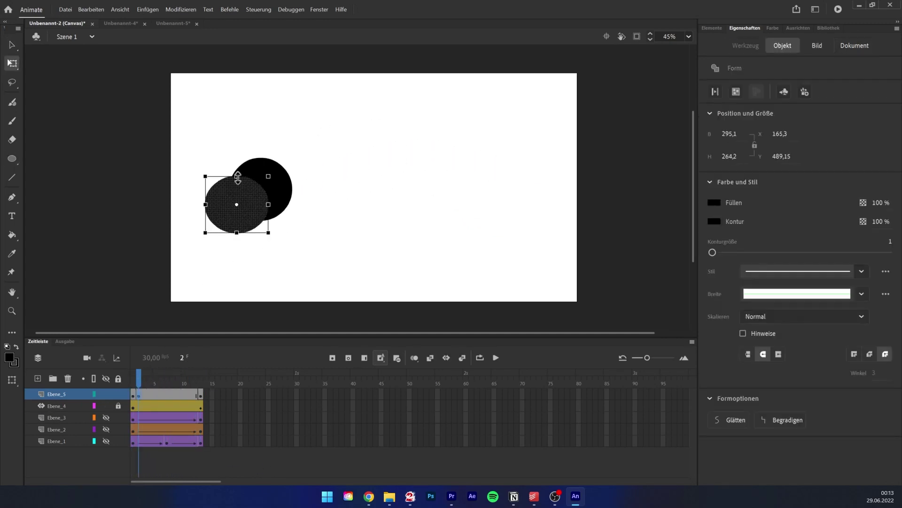
pyautogui.moveTo(237, 173); pyautogui.dragTo(238, 178)
# Continue the Ebene_5 frame-by-frame animation at frames 4, 7 and 10, moving and stretching the circle along the arc
pyautogui.moveTo(244, 197); pyautogui.dragTo(305, 145)
pyautogui.moveTo(304, 144); pyautogui.dragTo(305, 145)
pyautogui.click(167, 378)
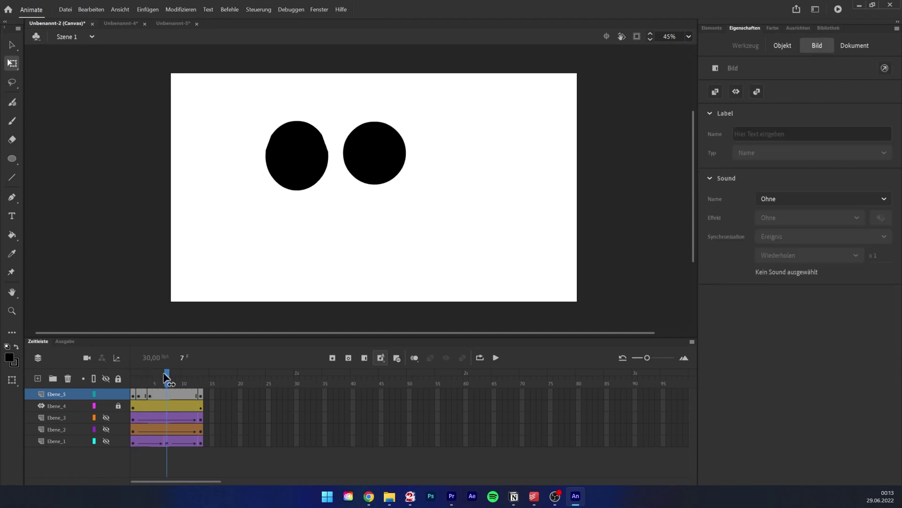
pyautogui.doubleClick(306, 156)
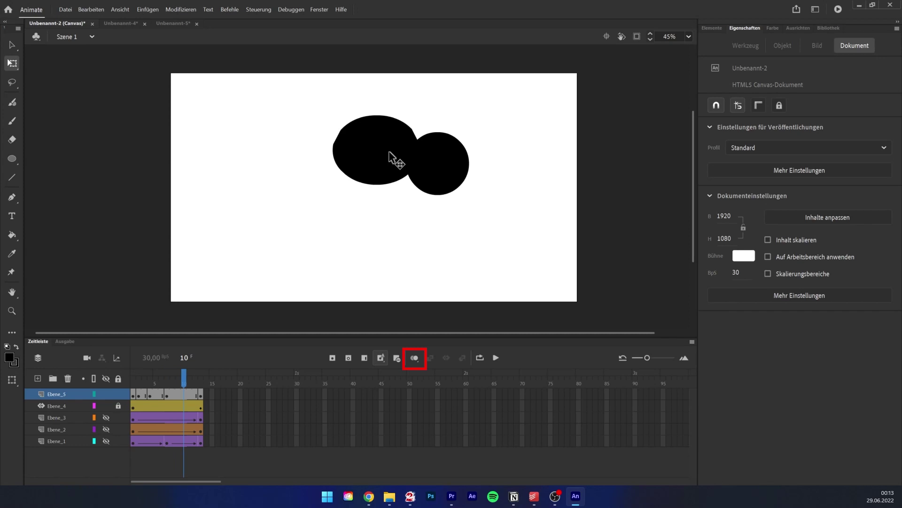
pyautogui.doubleClick(389, 152)
pyautogui.moveTo(421, 149); pyautogui.dragTo(454, 172)
# Move and reshape the Ebene_5 circle at frame 12 and finish its travel at frame 13 at the arc's end
pyautogui.click(194, 377)
pyautogui.moveTo(193, 377); pyautogui.dragTo(194, 377)
pyautogui.moveTo(521, 142); pyautogui.dragTo(437, 207)
pyautogui.moveTo(522, 116); pyautogui.dragTo(366, 223)
pyautogui.moveTo(460, 171); pyautogui.dragTo(489, 192)
pyautogui.moveTo(510, 153); pyautogui.dragTo(509, 157)
pyautogui.click(202, 378)
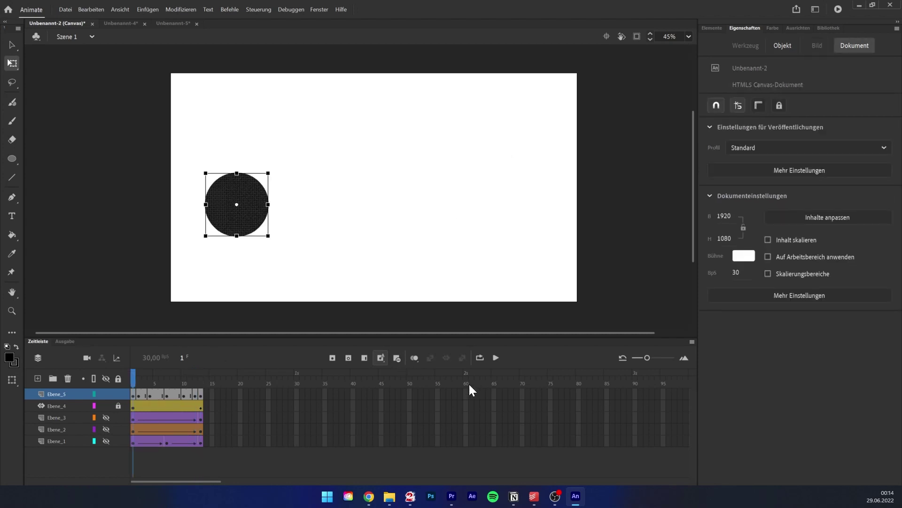
# Play the Ebene_5 frame-by-frame animation repeatedly and compare its motion with the tweened circle on Ebene_4
pyautogui.press('Return')
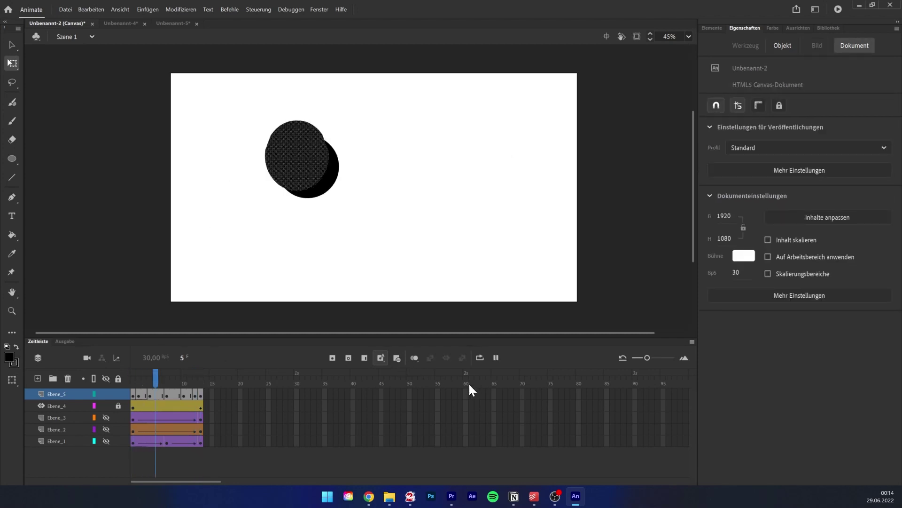
pyautogui.press('Return')
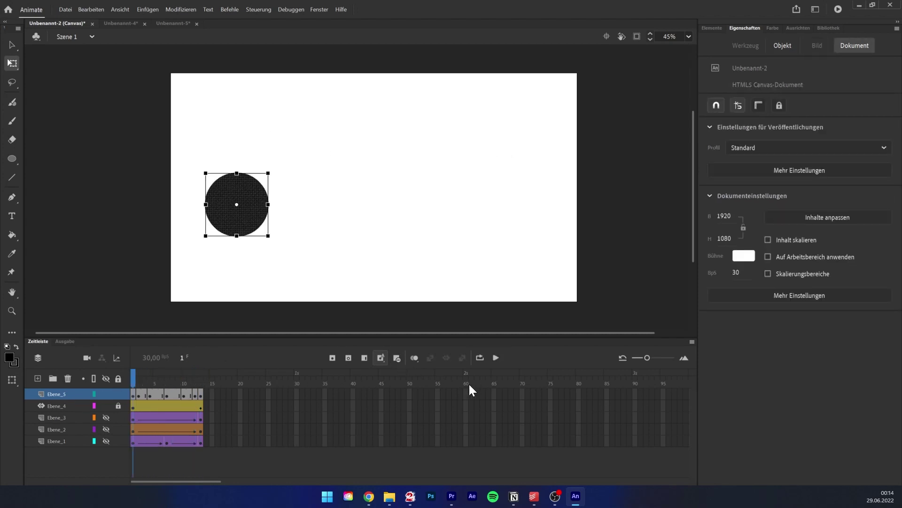
pyautogui.press('Return')
pyautogui.press('Return')
pyautogui.press('Return')
pyautogui.press('Return')
pyautogui.press('Return')
pyautogui.press('Return')
pyautogui.press('Return')
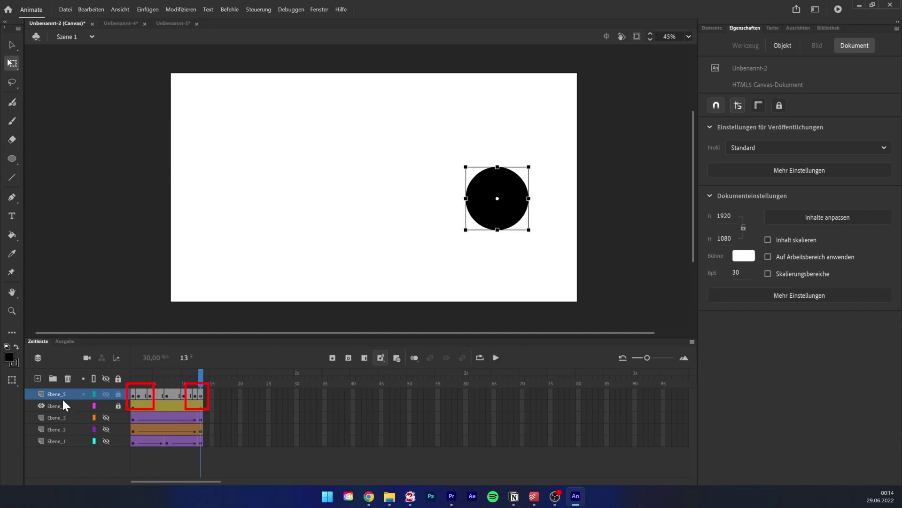
pyautogui.press('Return')
pyautogui.press('Return')
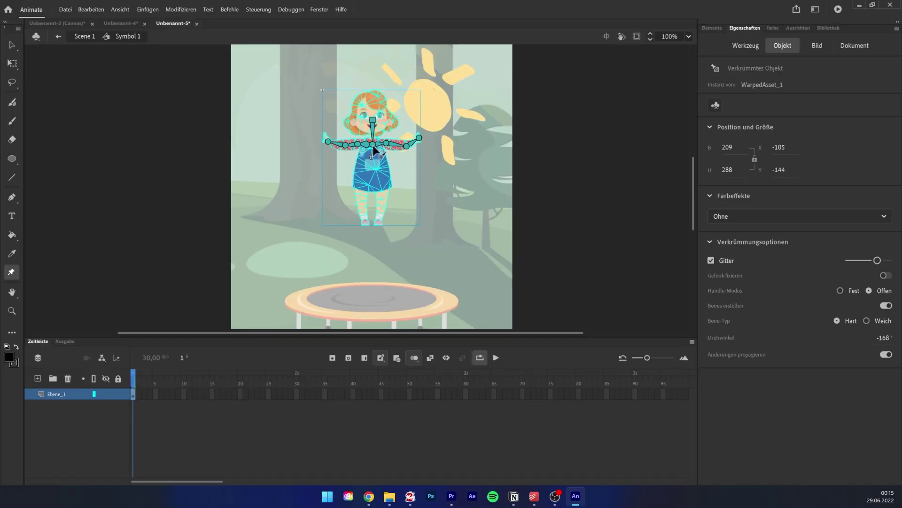
# Add Asset Warp bones down the girl's torso and legs, and swing one leg outward at frame 6
pyautogui.click(374, 146)
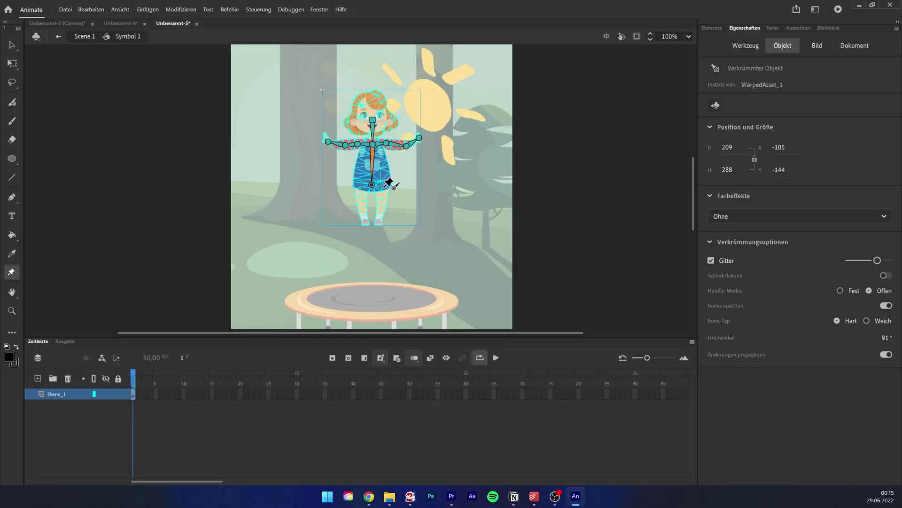
pyautogui.moveTo(373, 185); pyautogui.dragTo(377, 224)
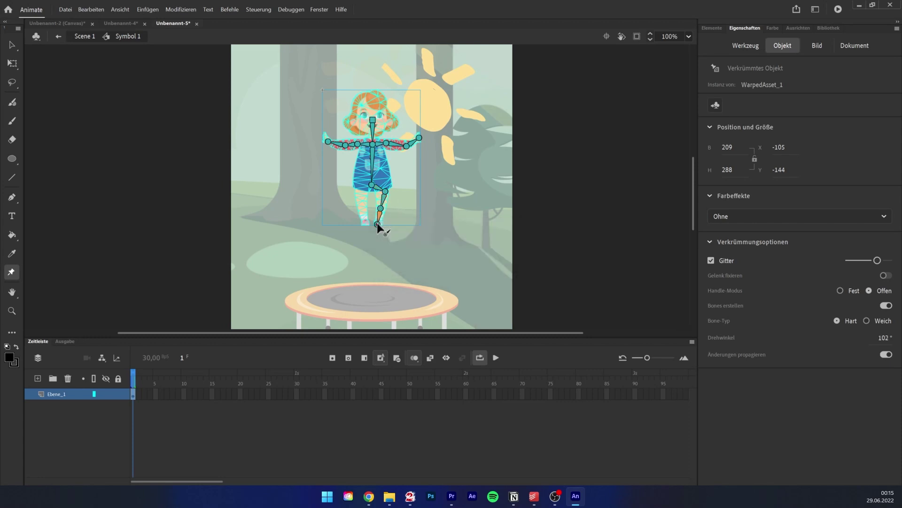
pyautogui.click(366, 187)
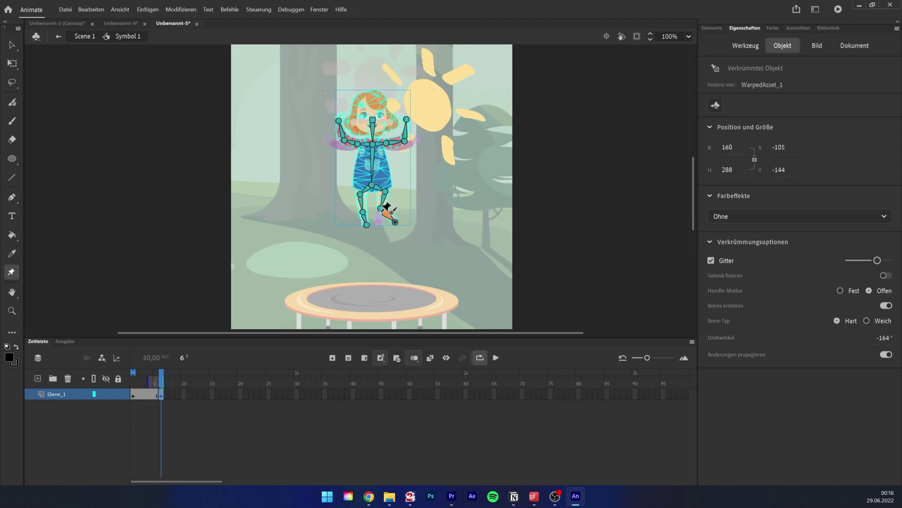
pyautogui.moveTo(386, 207)
pyautogui.mouseDown()
pyautogui.moveTo(393, 215)
pyautogui.moveTo(397, 207)
pyautogui.mouseUp()
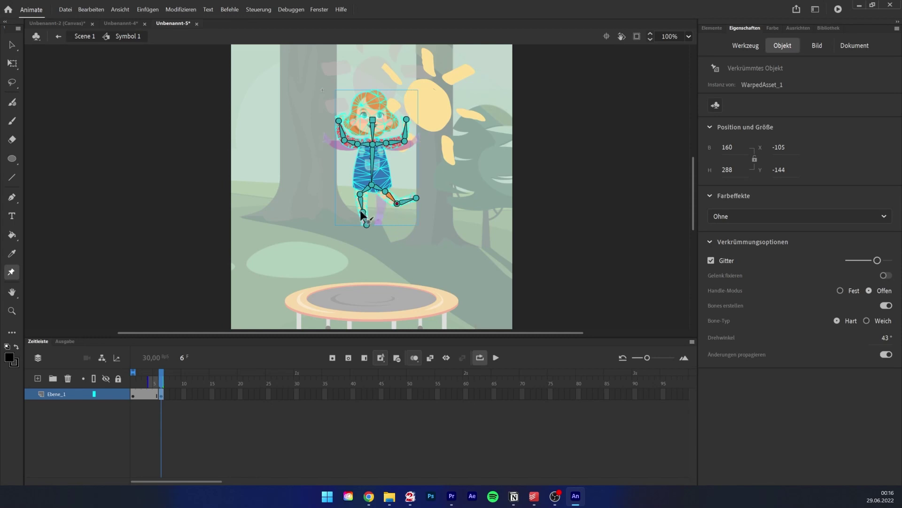
pyautogui.press('Return')
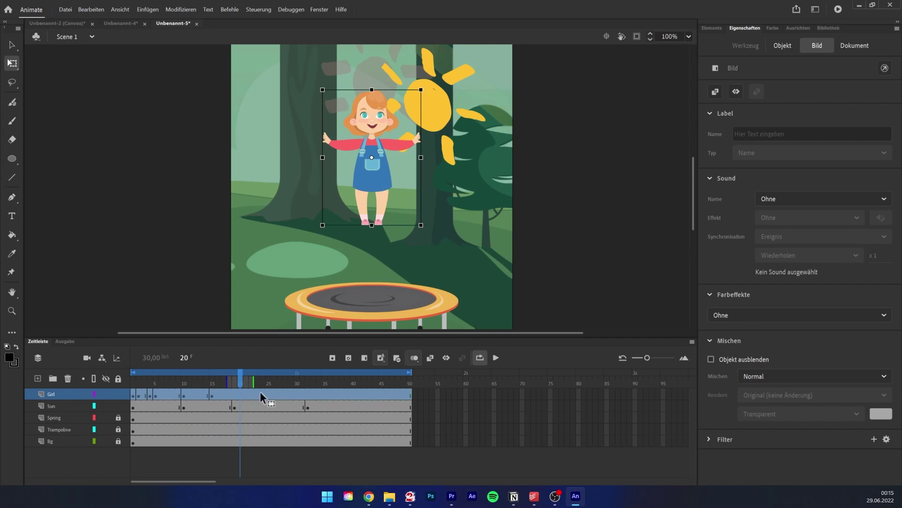
# Convert the girl group at frame 20 of the trampoline scene into a symbol and open it for editing
pyautogui.rightClick(375, 179)
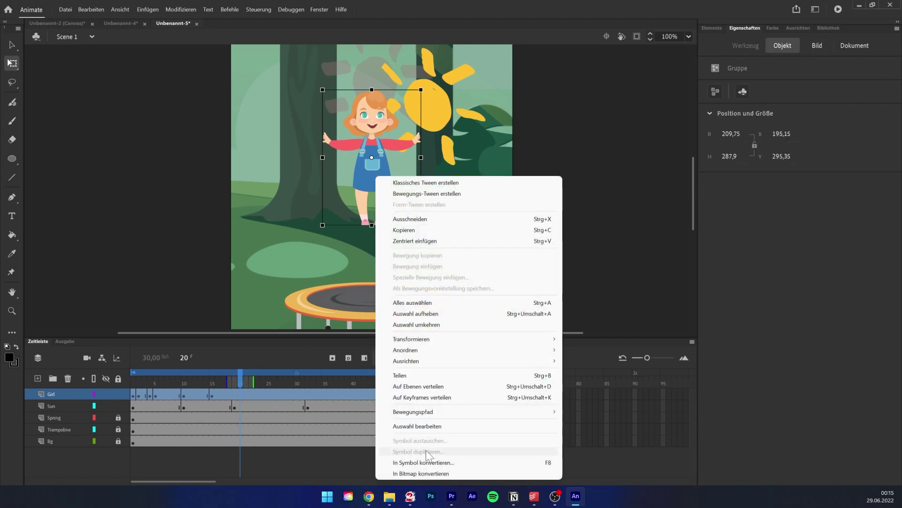
pyautogui.click(423, 462)
pyautogui.click(519, 87)
pyautogui.doubleClick(377, 183)
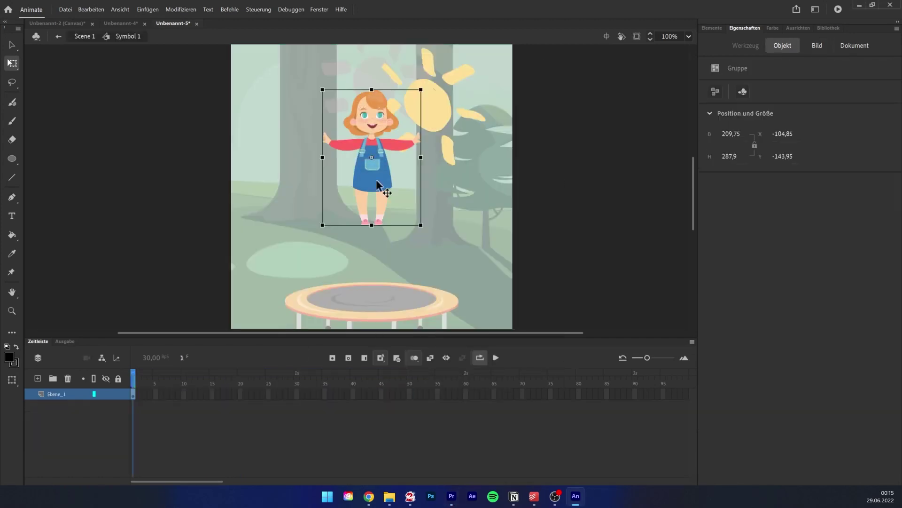
# With the Asset Warp tool, place joints on the girl's face and upper chest and along both arms to the hands
pyautogui.click(16, 273)
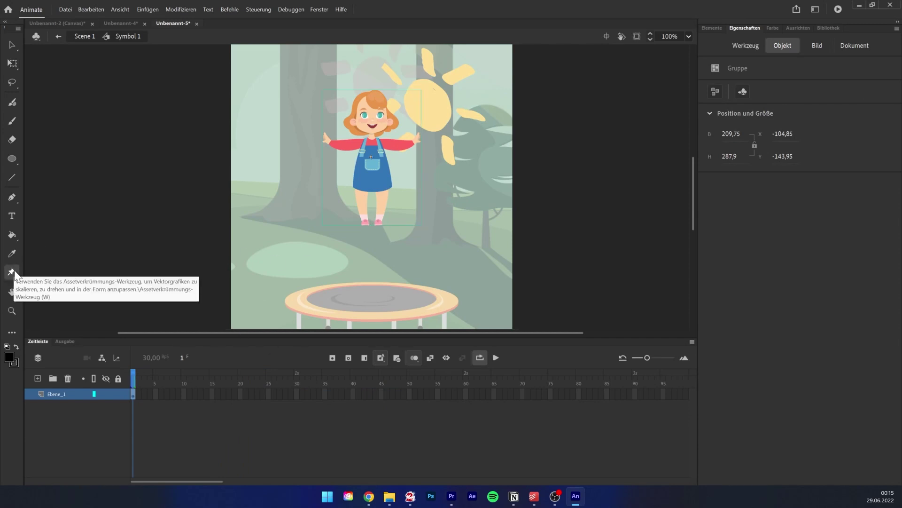
pyautogui.click(372, 120)
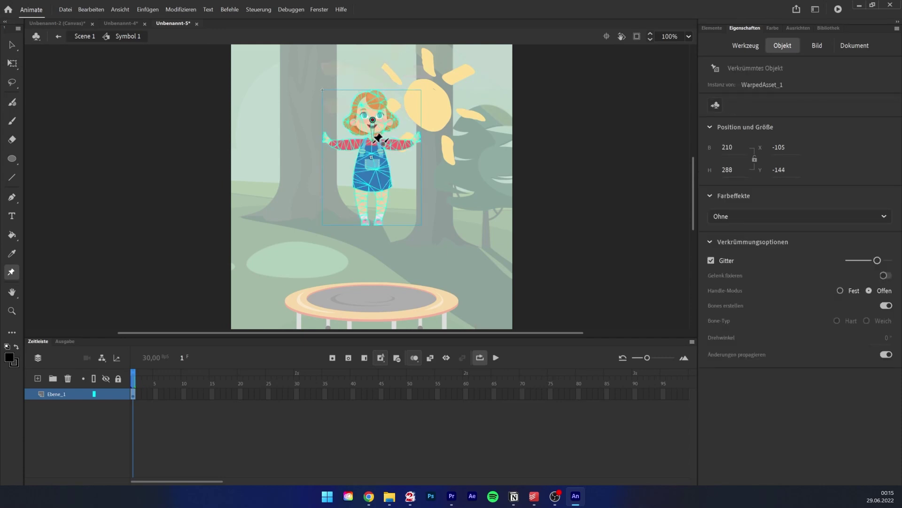
pyautogui.click(373, 143)
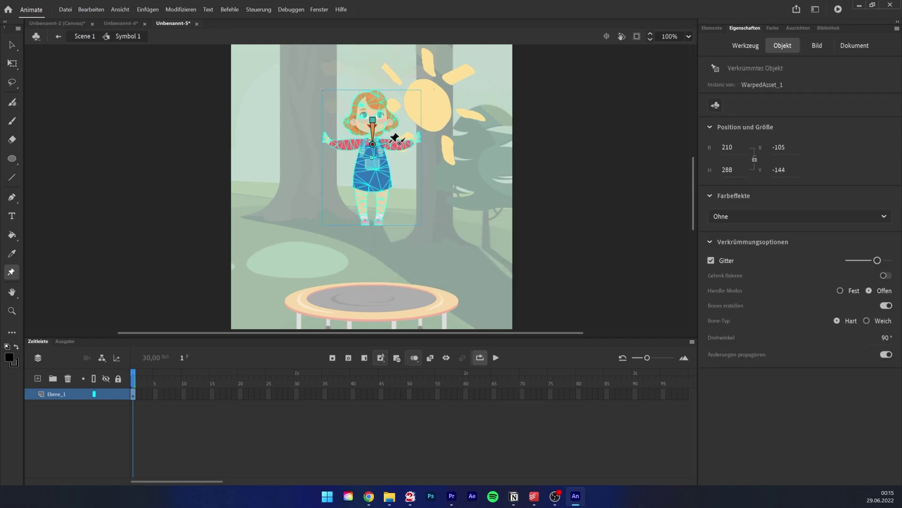
pyautogui.click(386, 143)
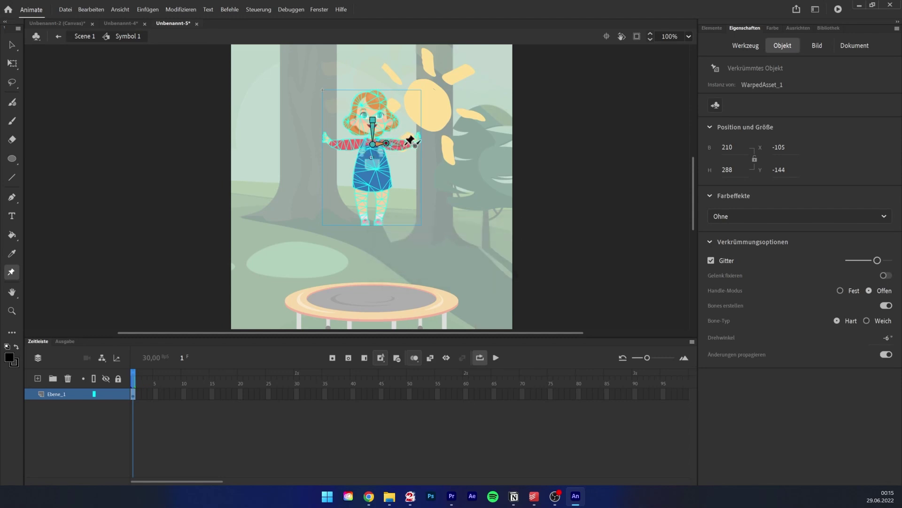
pyautogui.click(406, 145)
pyautogui.click(419, 138)
pyautogui.click(357, 146)
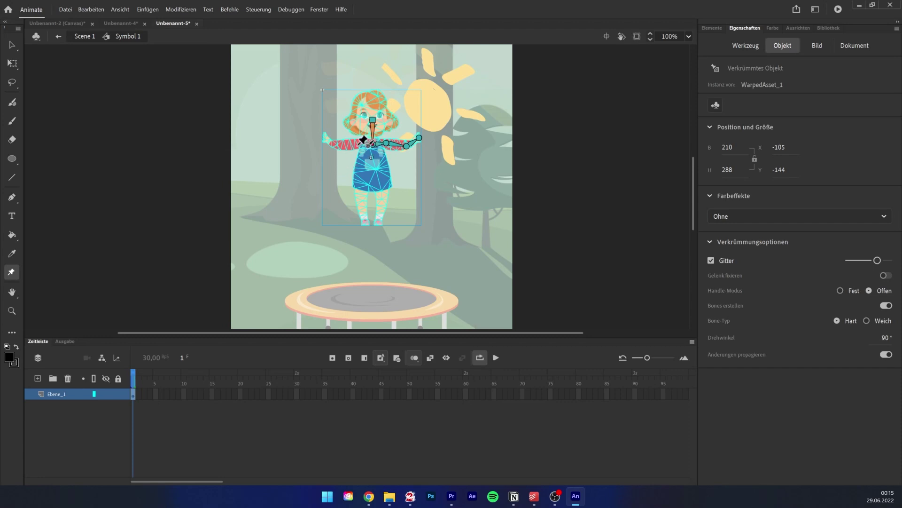
pyautogui.click(344, 144)
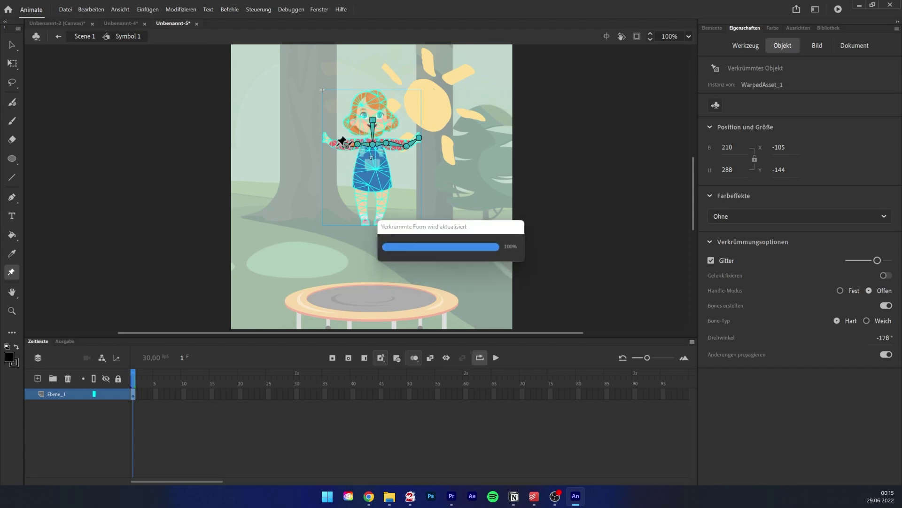
pyautogui.click(328, 141)
# Extend the warp bones from the girl's upper chest to her hip and down both legs to the feet
pyautogui.click(373, 146)
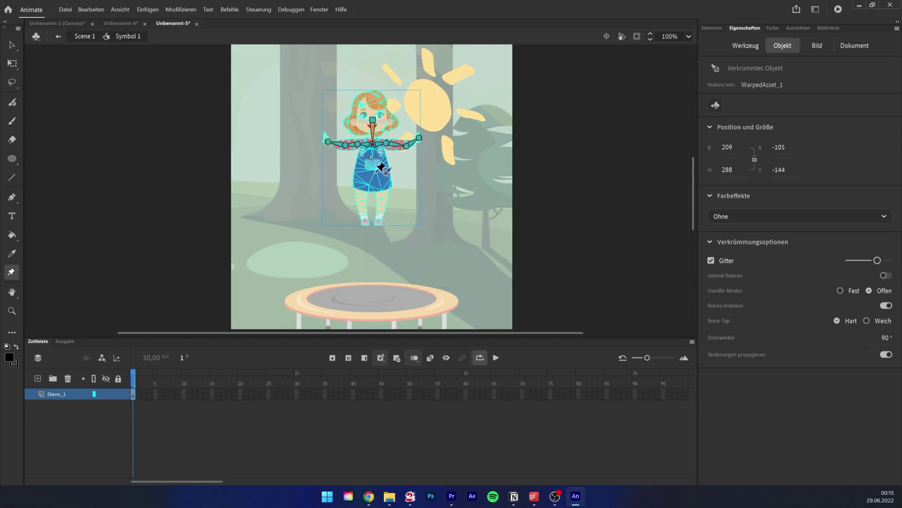
pyautogui.click(372, 185)
pyautogui.click(367, 225)
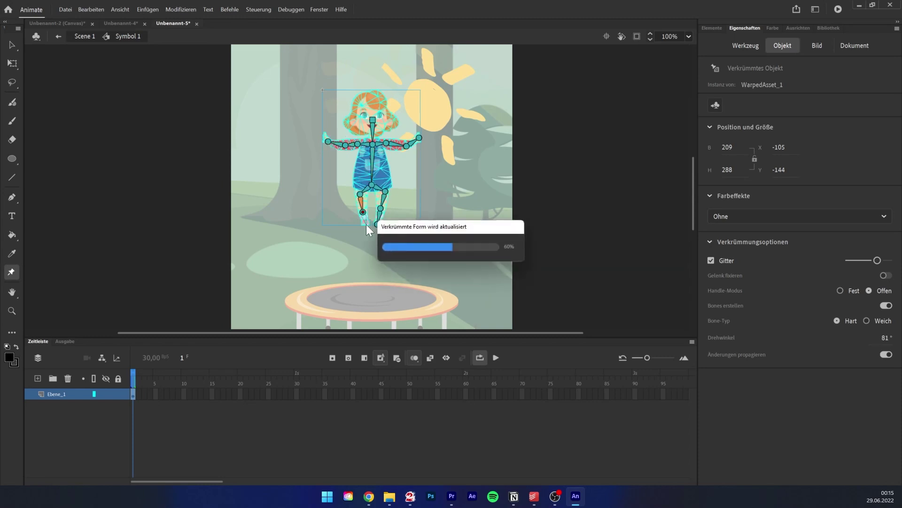
# Pose the girl at frame 6 with both arms raised and lower legs bent outward, and play the pose change
pyautogui.click(364, 358)
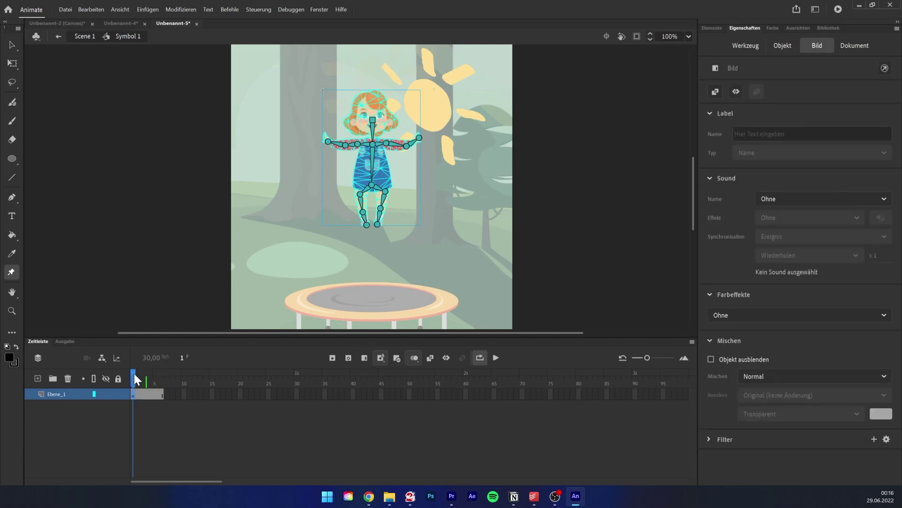
pyautogui.moveTo(134, 376); pyautogui.dragTo(161, 375)
pyautogui.click(11, 272)
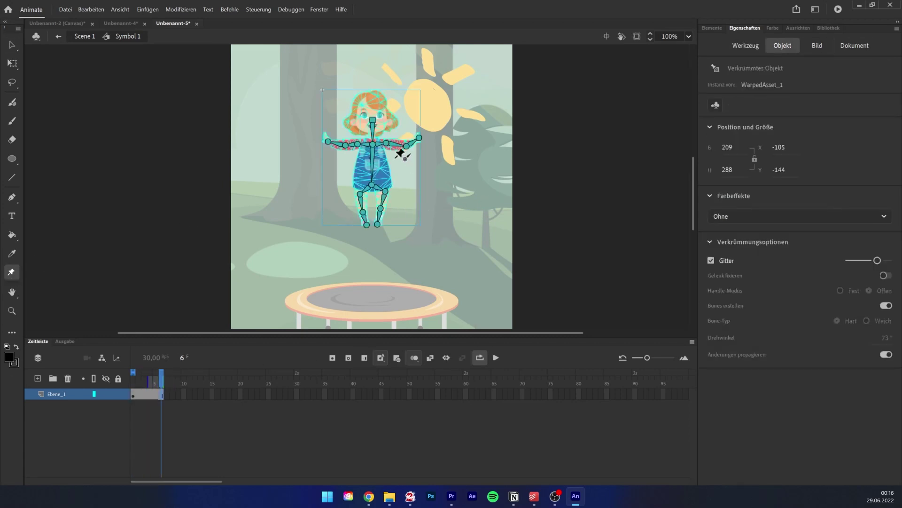
pyautogui.moveTo(328, 143); pyautogui.dragTo(332, 129)
pyautogui.moveTo(419, 137)
pyautogui.mouseDown()
pyautogui.moveTo(414, 125)
pyautogui.moveTo(407, 142)
pyautogui.mouseUp()
pyautogui.moveTo(362, 212); pyautogui.dragTo(359, 209)
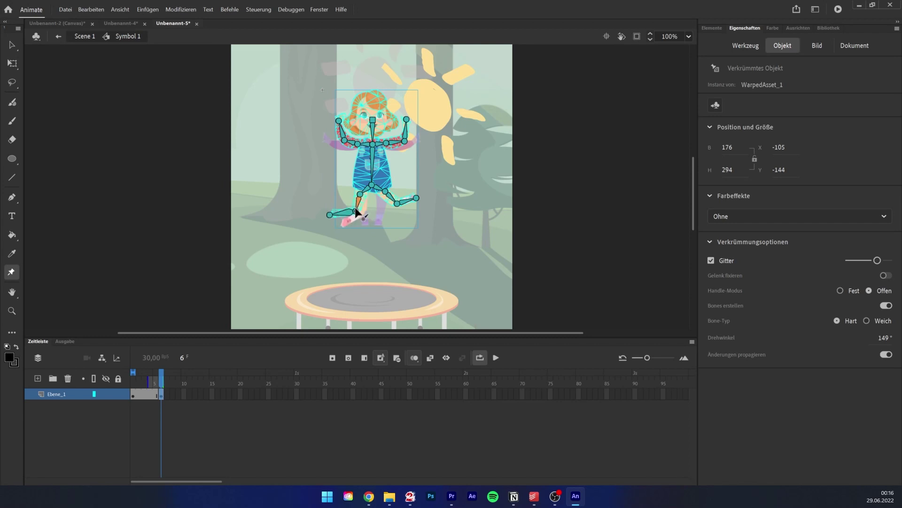
pyautogui.press('Return')
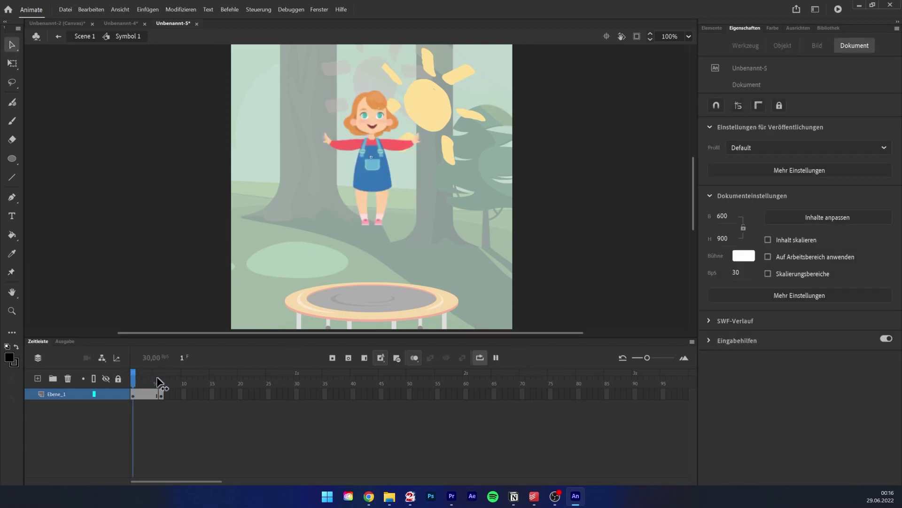
pyautogui.moveTo(161, 385); pyautogui.dragTo(117, 382)
# In the bicycle scene, hide and show the lower Ruby_Arm_Upper layer and the upper Ruby_Leg_Lower layer to identify their limbs
pyautogui.hotkey('alt', 'Tab')
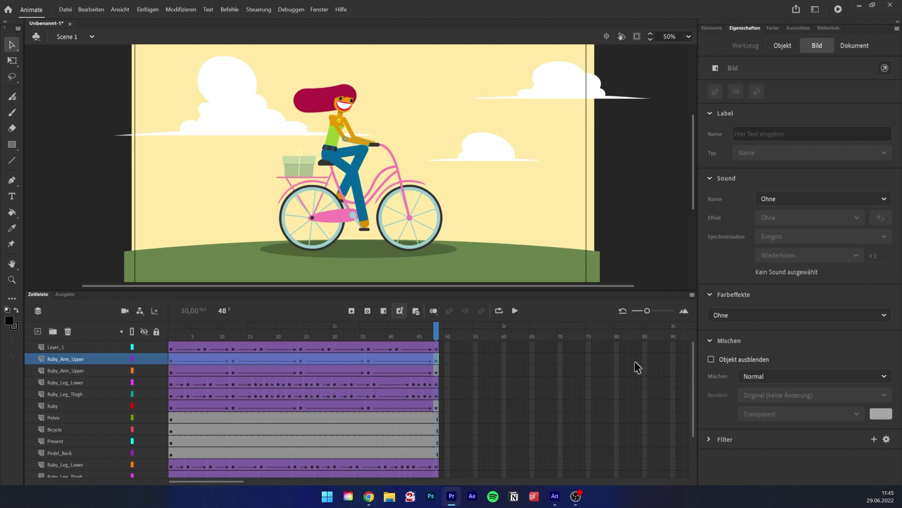
pyautogui.click(57, 359)
pyautogui.click(75, 370)
pyautogui.click(144, 370)
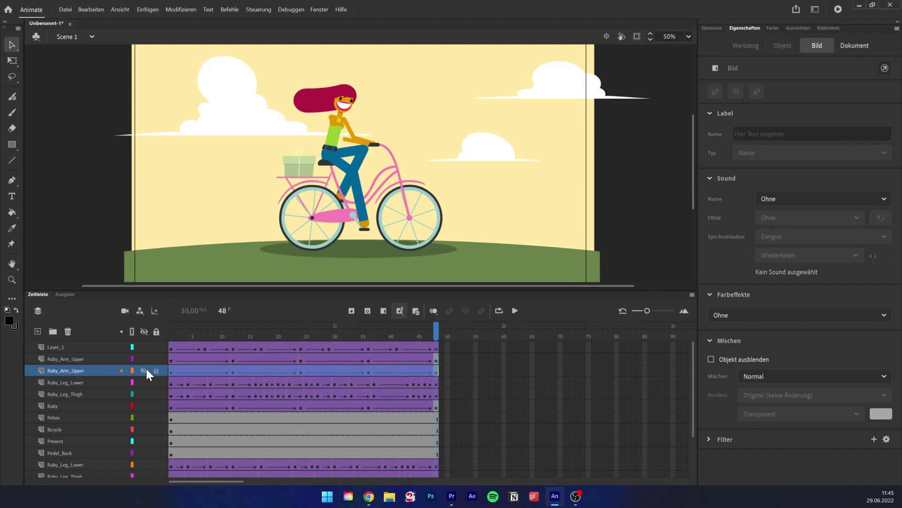
pyautogui.click(143, 370)
pyautogui.click(84, 384)
pyautogui.click(144, 383)
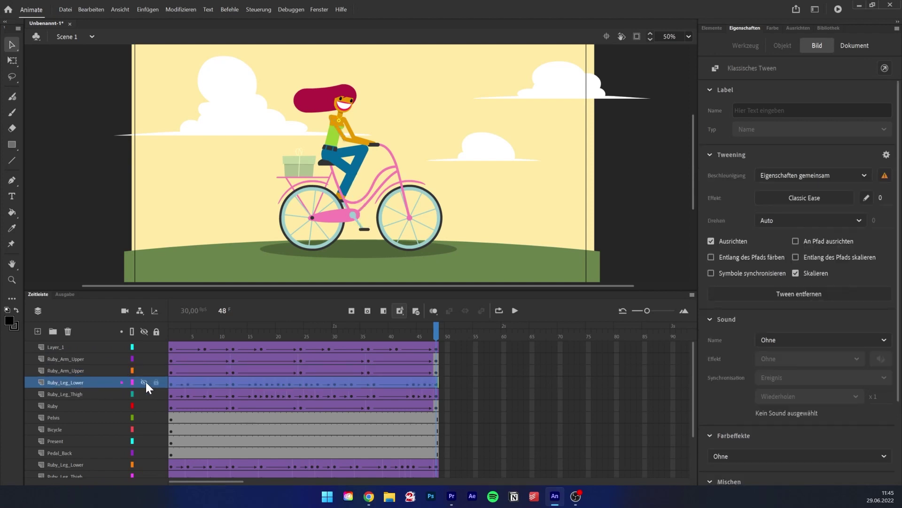
pyautogui.click(146, 382)
# Select the rider's front lower leg at frame 48 and examine its pivot point at the knee with Free Transform
pyautogui.click(362, 204)
pyautogui.moveTo(362, 205)
pyautogui.mouseDown()
pyautogui.moveTo(386, 202)
pyautogui.moveTo(359, 201)
pyautogui.mouseUp()
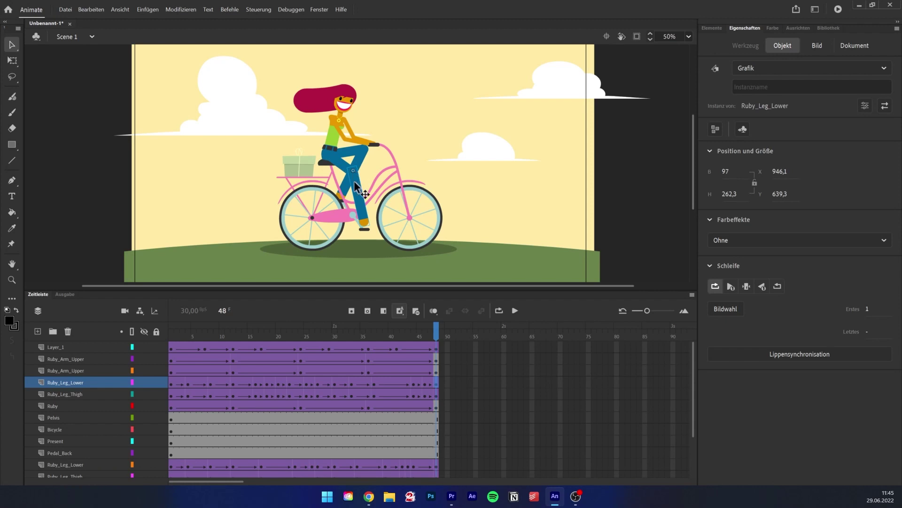
pyautogui.click(11, 60)
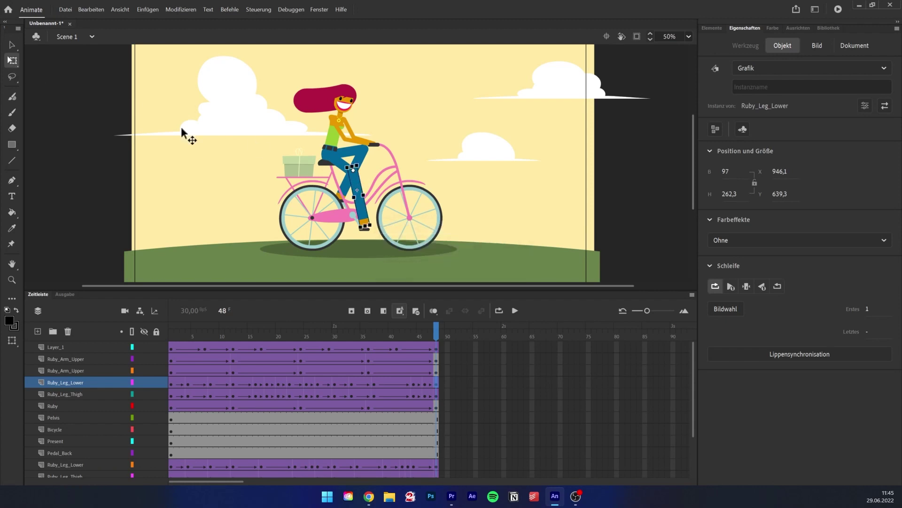
pyautogui.moveTo(356, 164); pyautogui.dragTo(353, 171)
pyautogui.press('v')
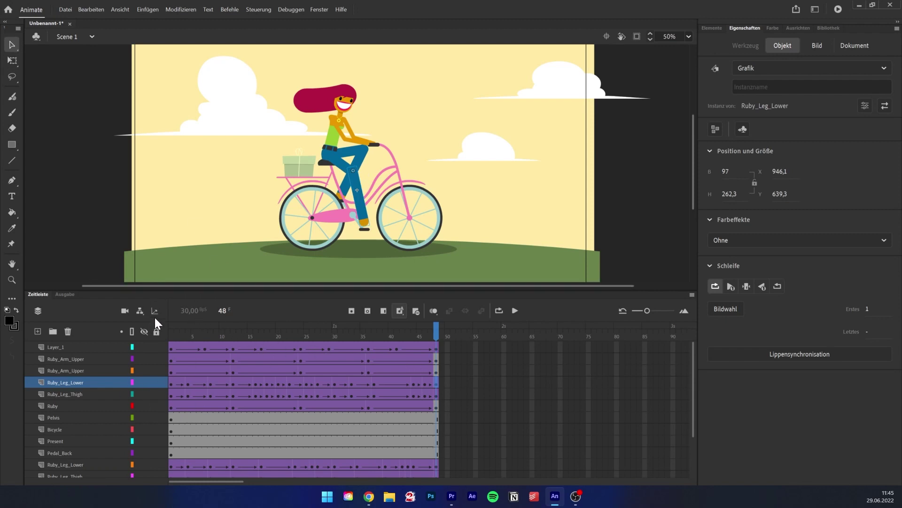
# Show the layer parenting view and parent the upper Ruby_Arm_Upper layer to the lower one, and that layer to Ruby
pyautogui.click(140, 311)
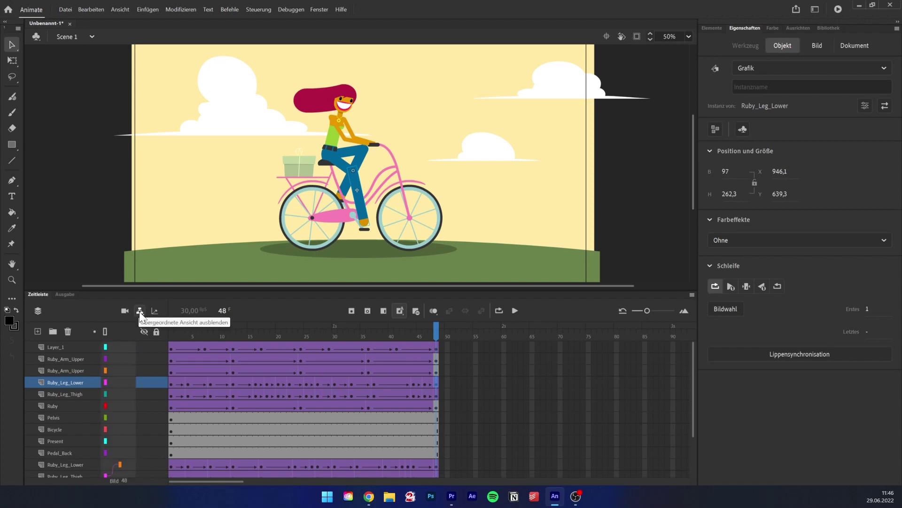
pyautogui.click(117, 362)
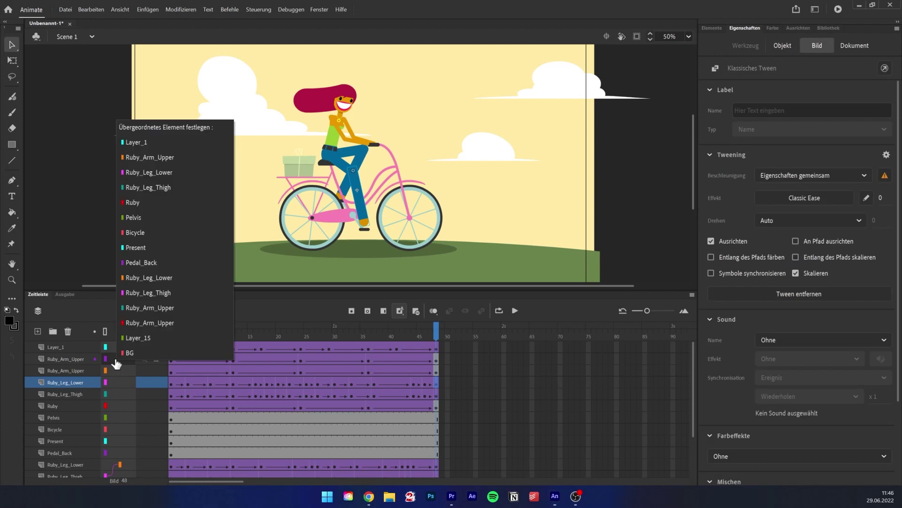
pyautogui.click(182, 159)
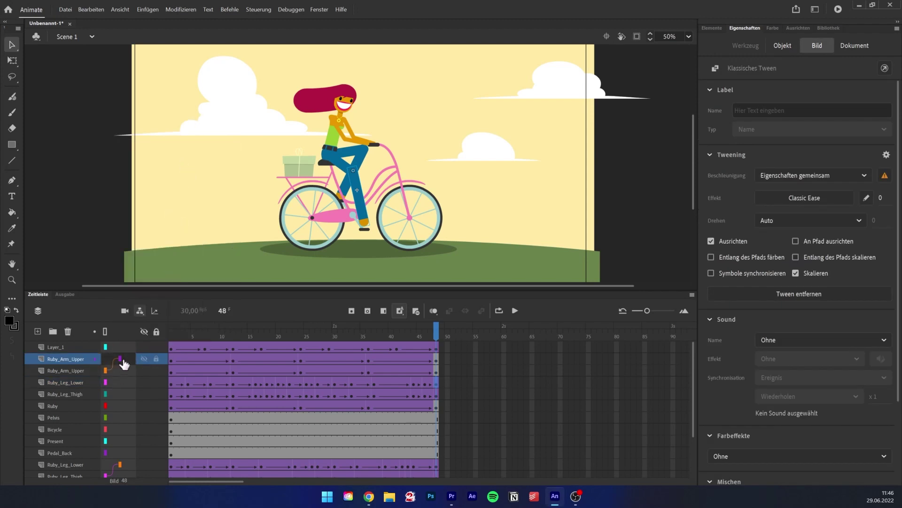
pyautogui.moveTo(124, 374); pyautogui.dragTo(114, 407)
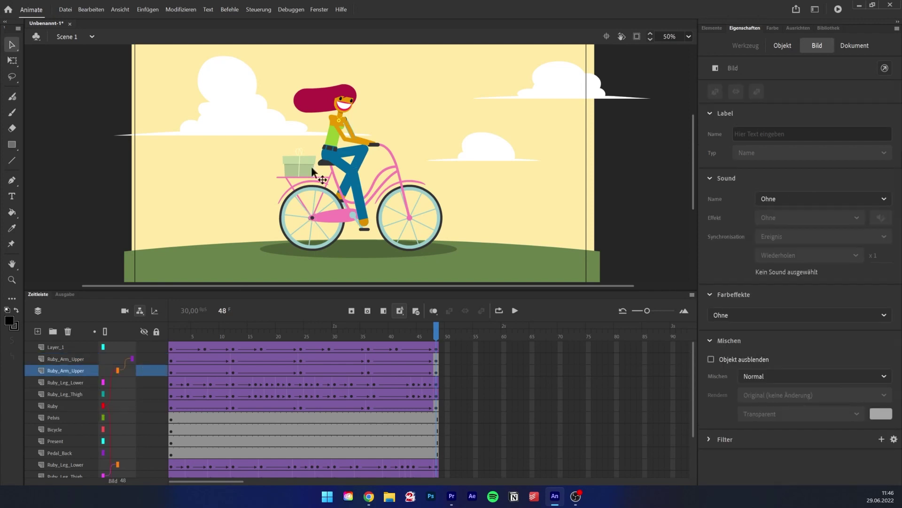
# Test the parented arms by moving Ruby's upper body at frame 48, and undo the moves
pyautogui.click(335, 134)
pyautogui.moveTo(329, 137)
pyautogui.mouseDown()
pyautogui.moveTo(374, 137)
pyautogui.moveTo(323, 134)
pyautogui.mouseUp()
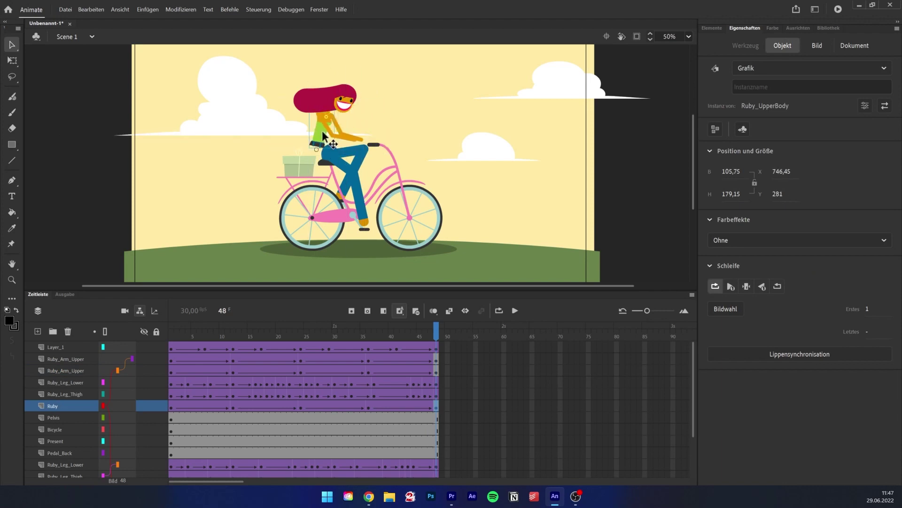
pyautogui.hotkey('ctrl', 'z')
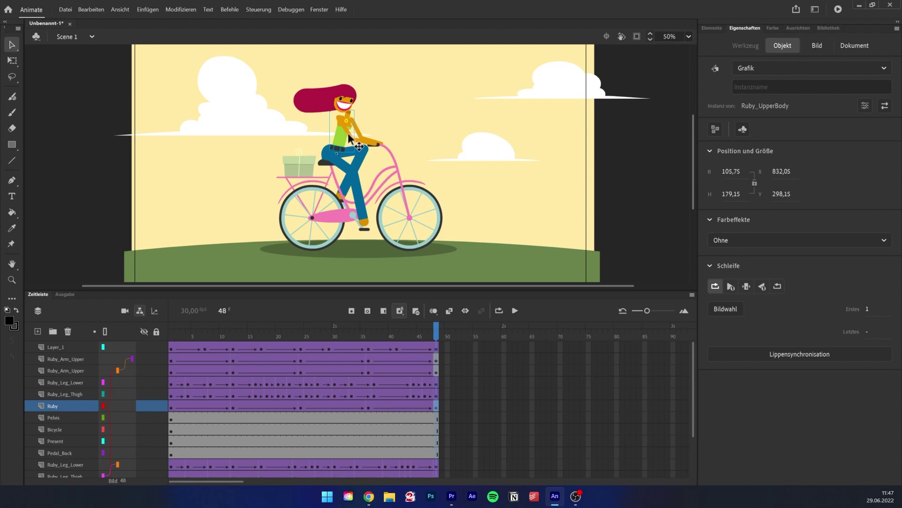
pyautogui.hotkey('ctrl', 'y')
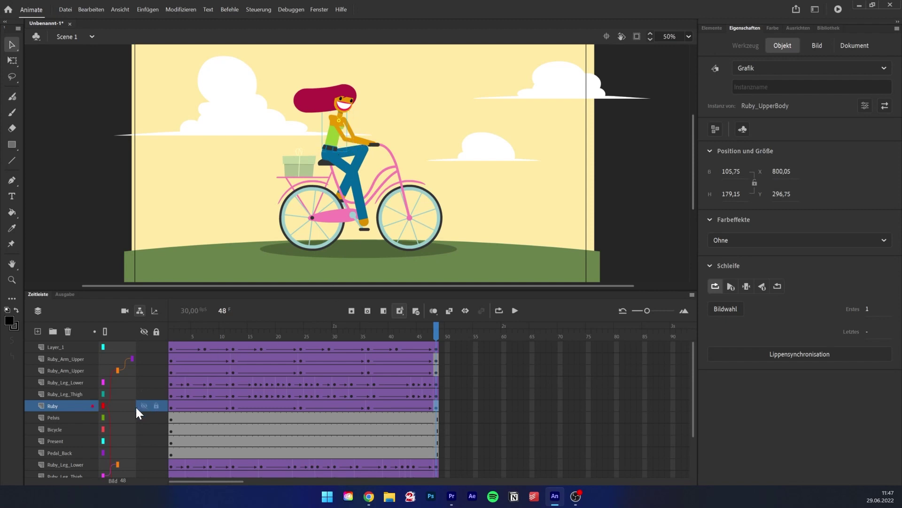
# Check the upper body's pivot with Free Transform and scrub the pedalling animation from frame 1 to frame 28
pyautogui.click(12, 59)
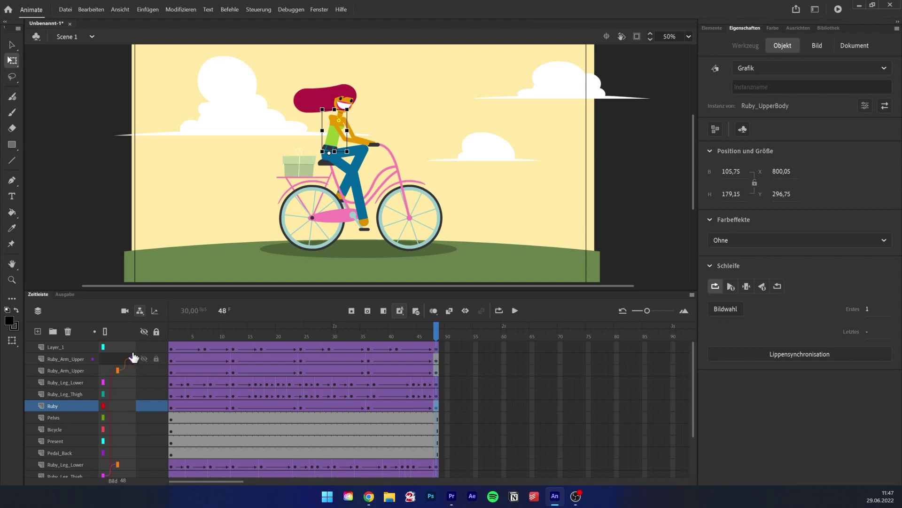
pyautogui.moveTo(172, 334); pyautogui.dragTo(324, 338)
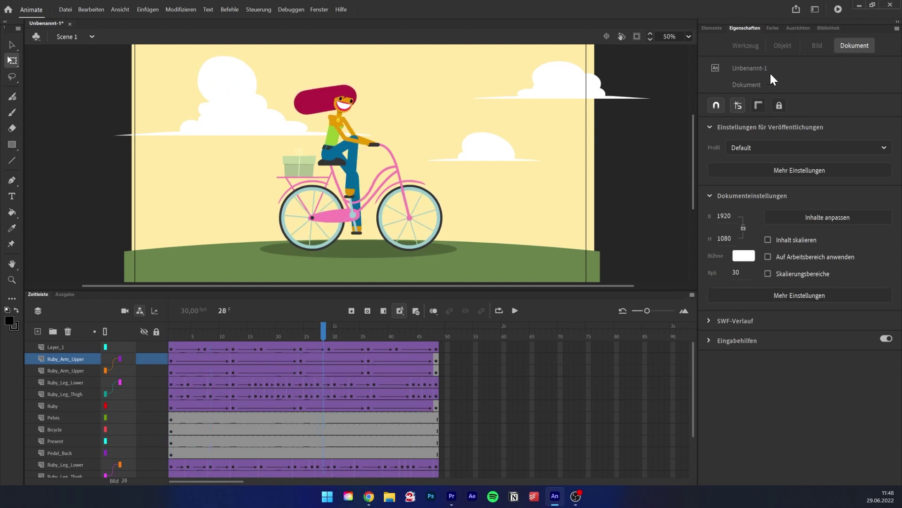
# Browse the animated standard assets in the Zeichen and Eigenschaften categories and filter them to Geriggte Objekte
pyautogui.click(717, 27)
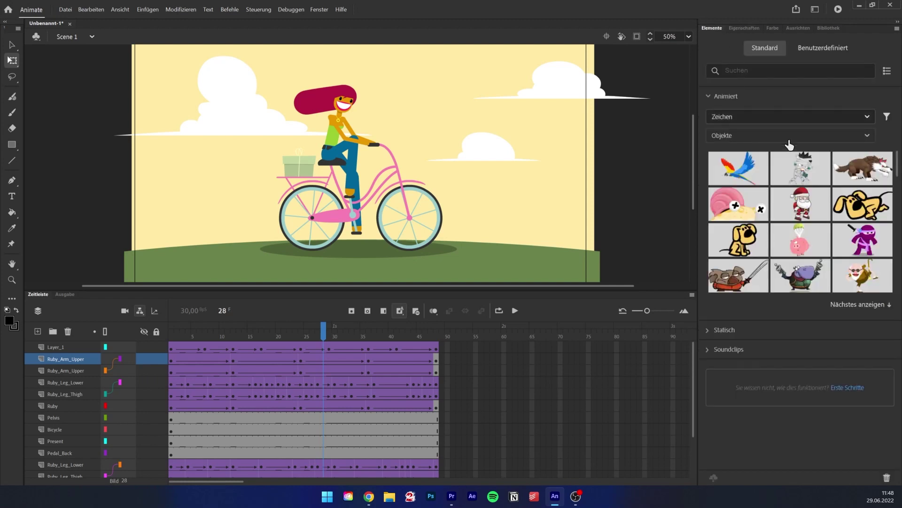
pyautogui.scroll(-5, 839, 250)
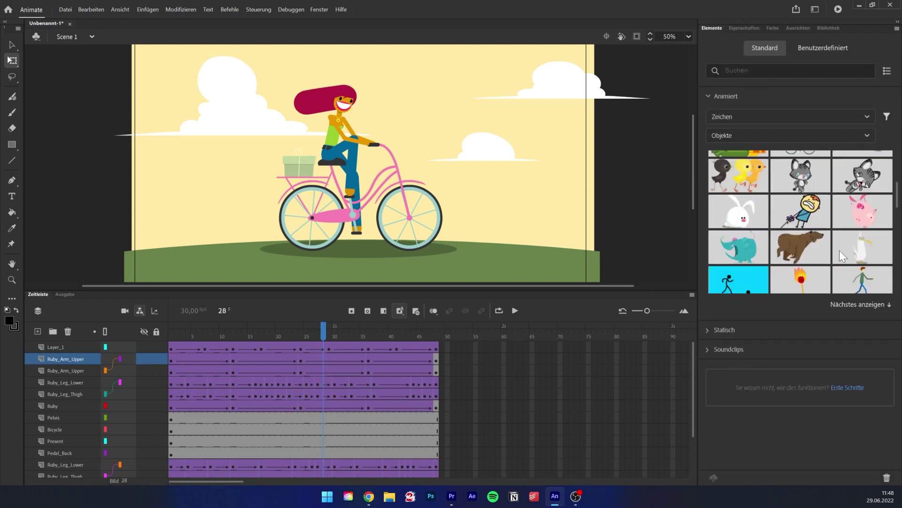
pyautogui.click(757, 117)
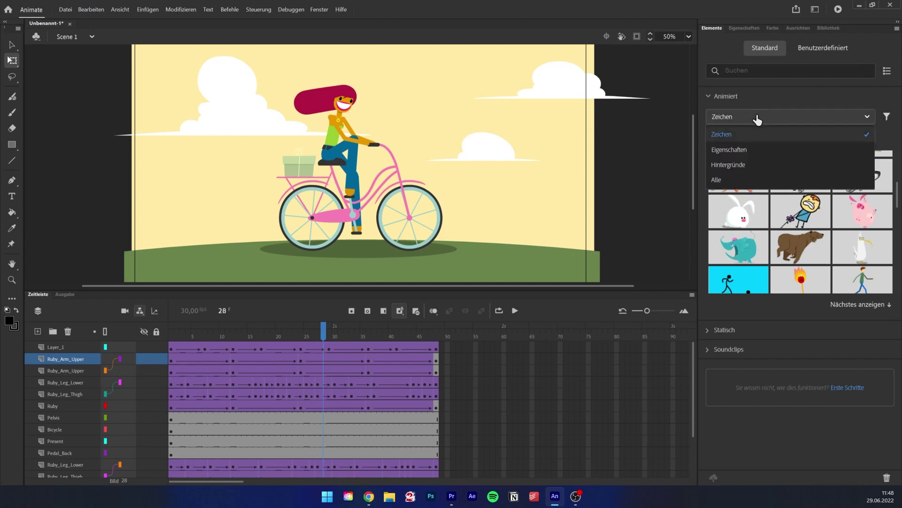
pyautogui.click(764, 150)
pyautogui.click(451, 495)
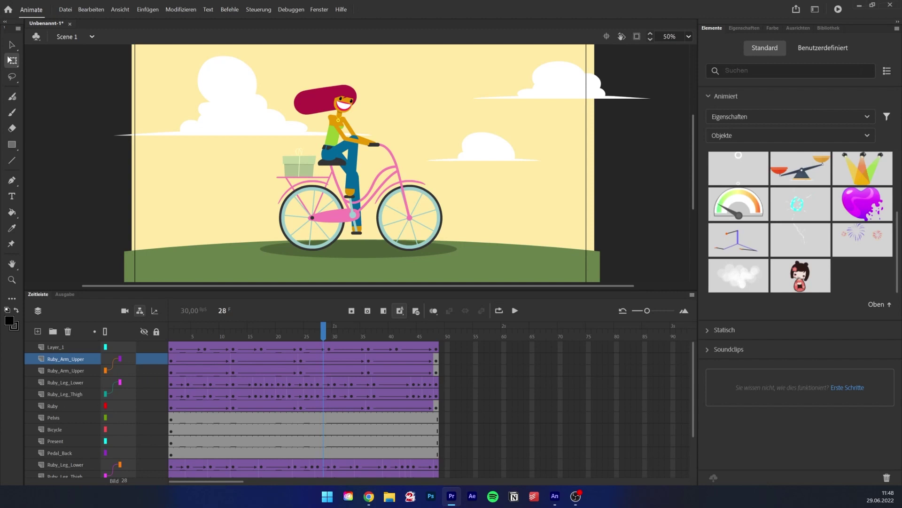
pyautogui.click(746, 138)
pyautogui.click(747, 184)
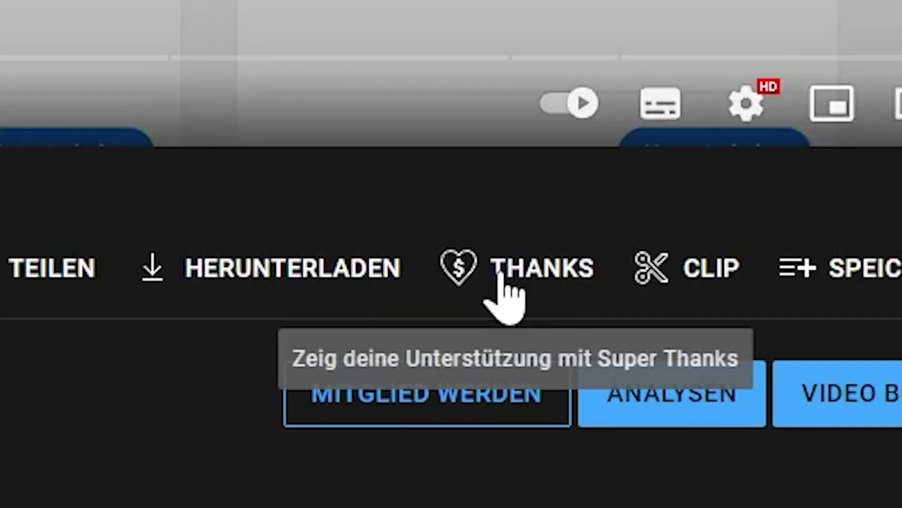
# Switch to the YouTube video page, choose 50,00 € in the Super Thanks dialog, and open the channel membership offer
pyautogui.click(501, 277)
pyautogui.click(355, 324)
pyautogui.click(500, 322)
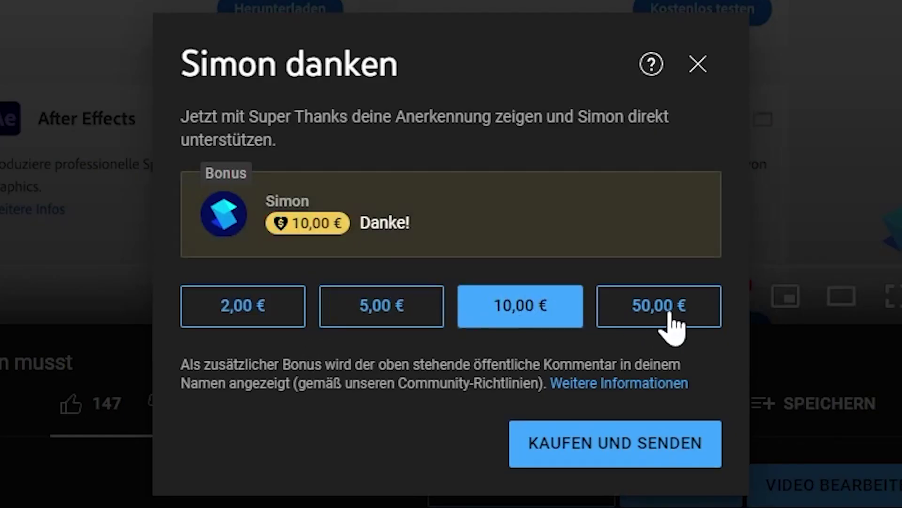
pyautogui.click(668, 320)
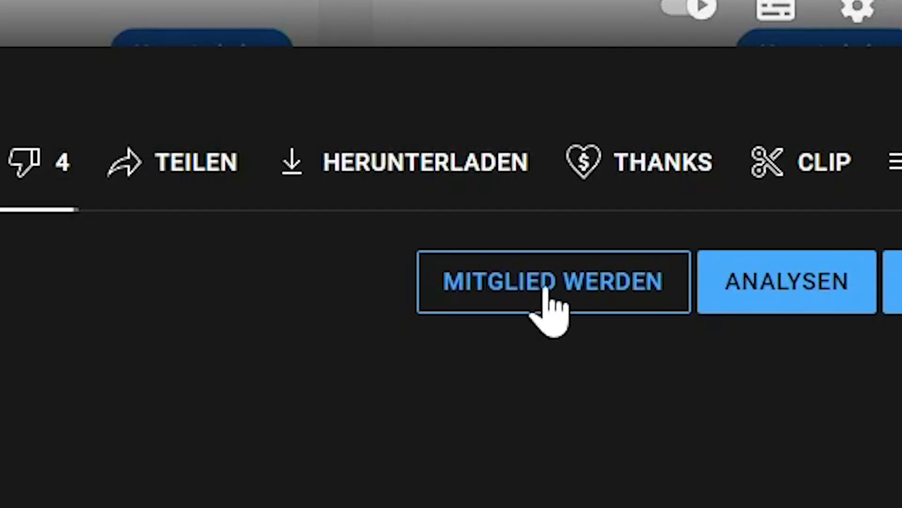
pyautogui.click(545, 291)
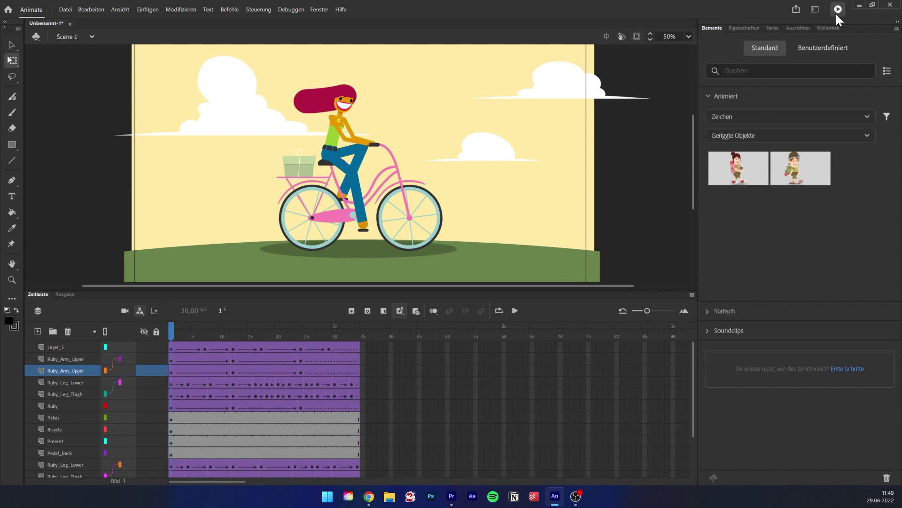
# Preview the bicycle movie in the test player and publish it as Video (.mp4) through Adobe Media Encoder
pyautogui.click(836, 13)
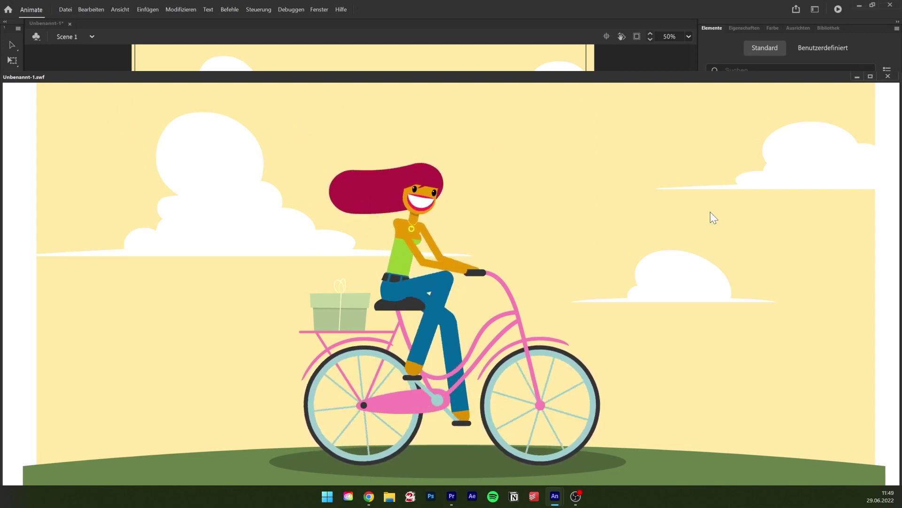
pyautogui.click(888, 76)
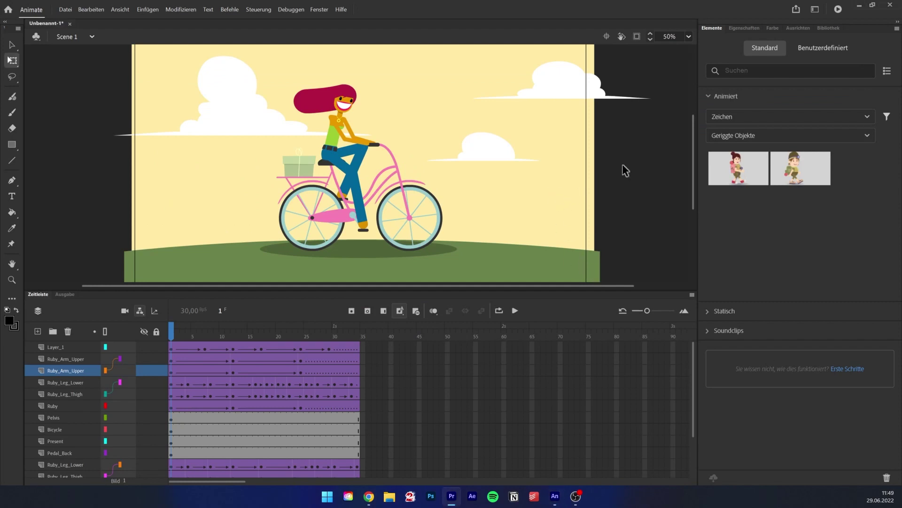
pyautogui.click(796, 9)
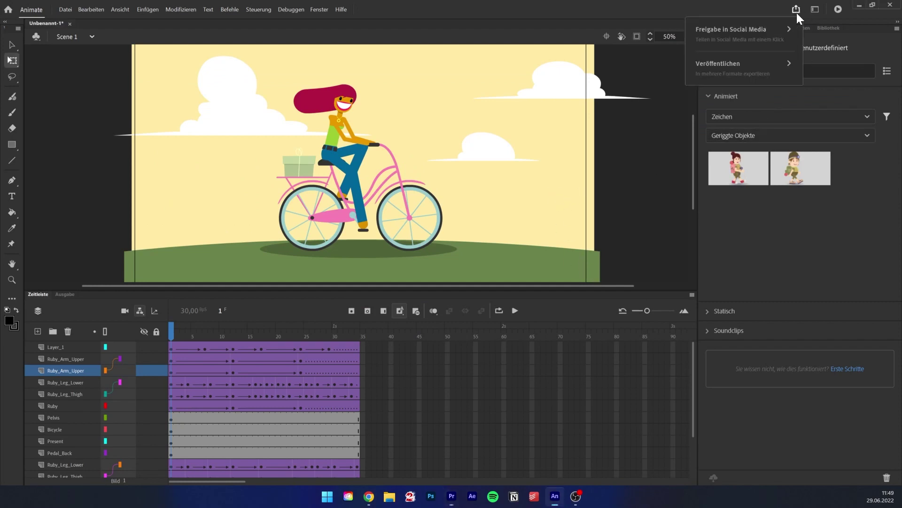
pyautogui.click(766, 69)
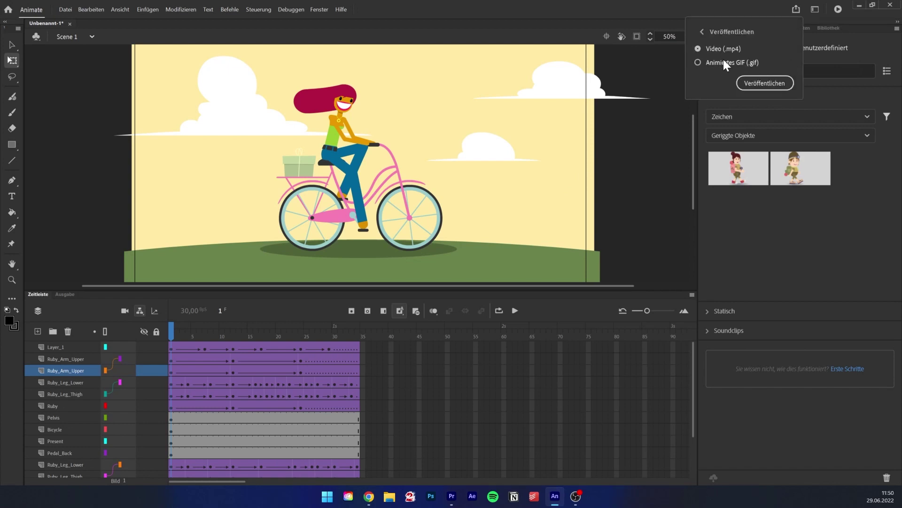
pyautogui.click(770, 82)
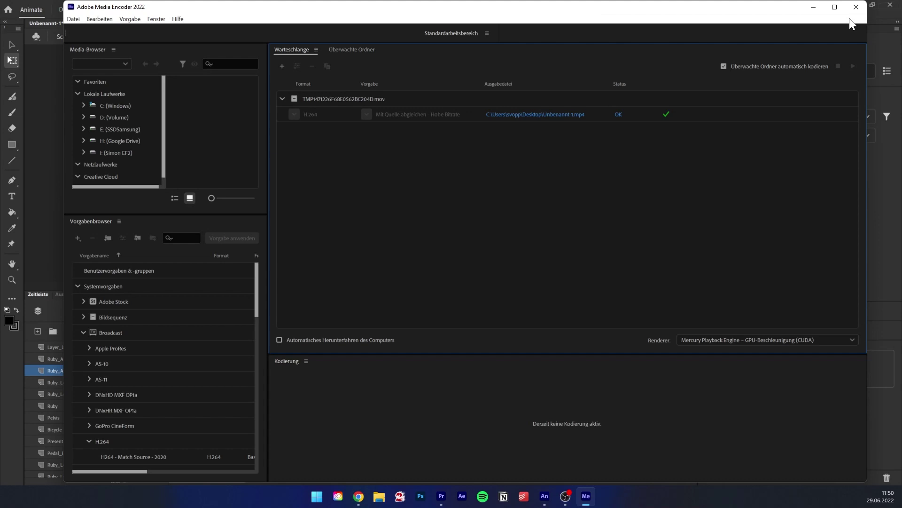
pyautogui.click(856, 7)
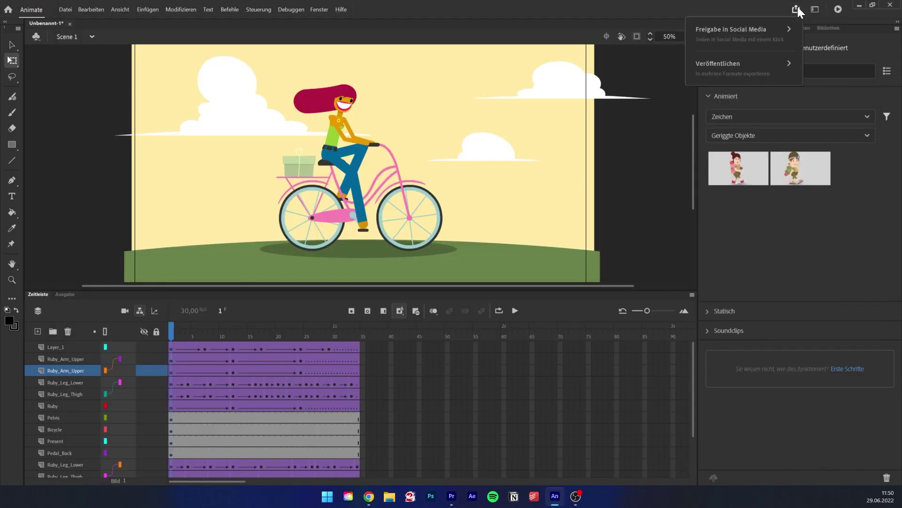
# Show the social media sharing destinations available for the bicycle movie
pyautogui.click(776, 30)
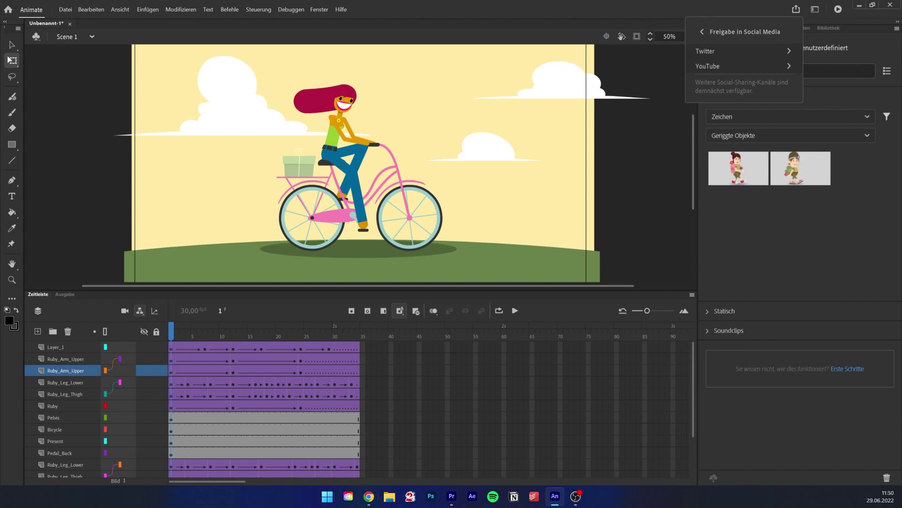
pyautogui.hotkey('alt', 'Tab')
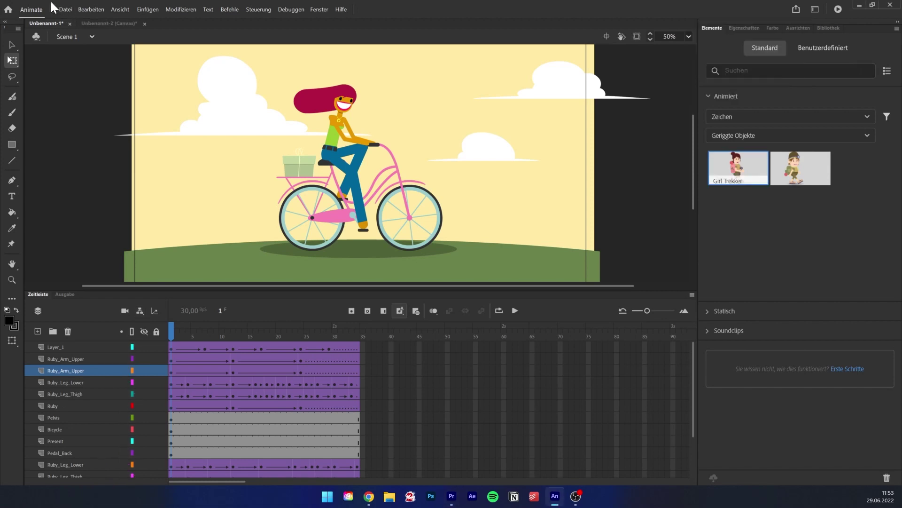
# Open the publish settings and enable Für After Effects optimieren for the Flash (.swf) output
pyautogui.click(65, 9)
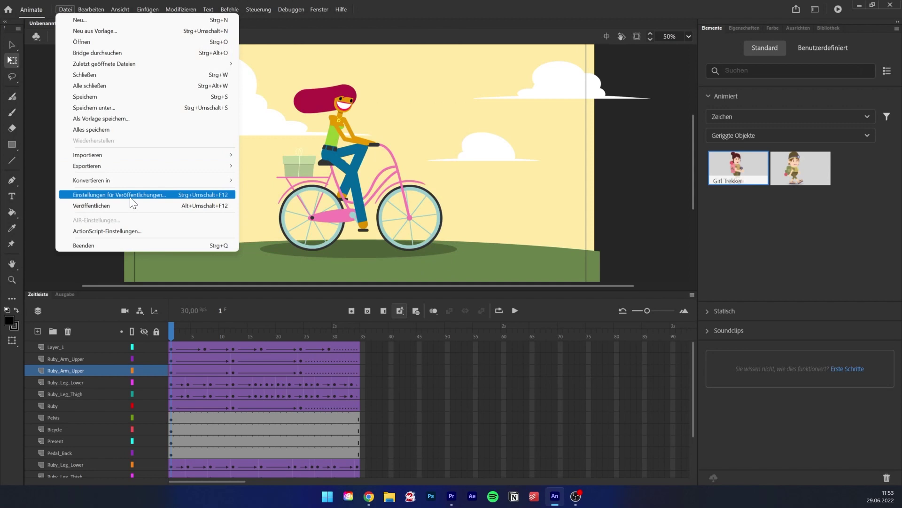
pyautogui.click(131, 200)
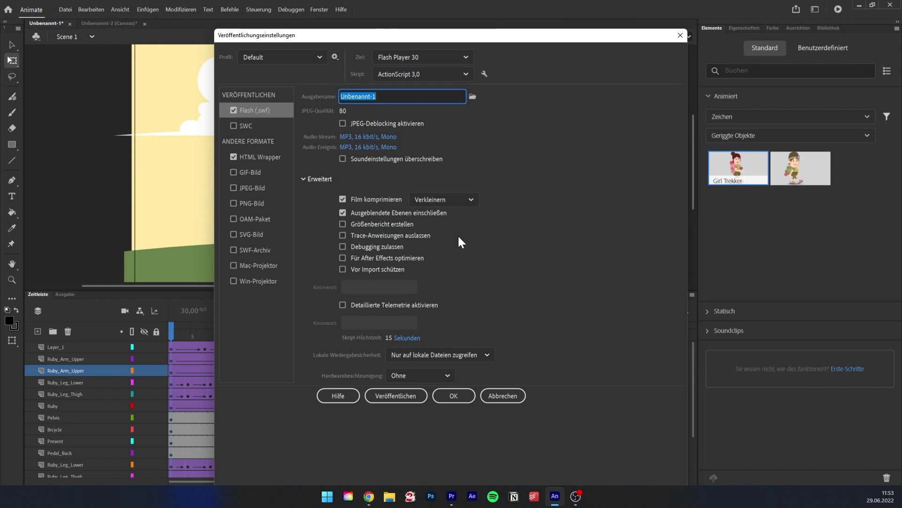
pyautogui.click(395, 260)
pyautogui.click(403, 260)
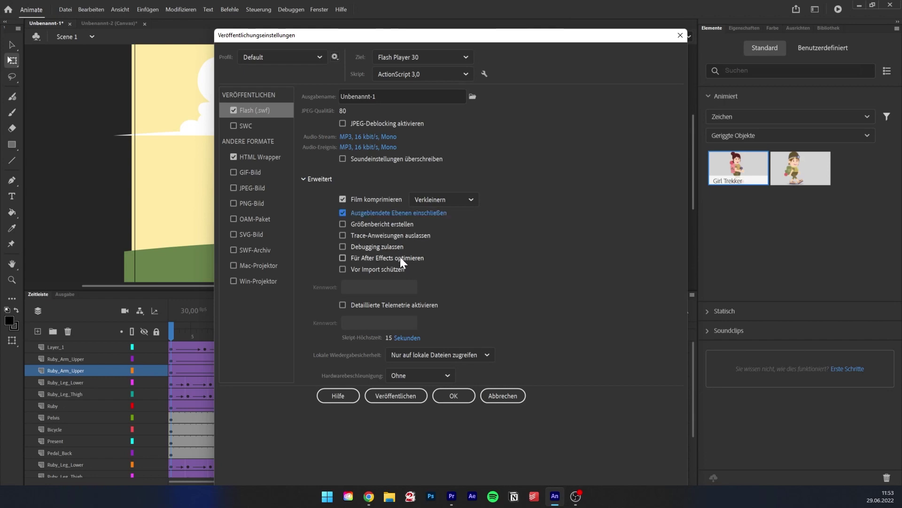
pyautogui.click(376, 257)
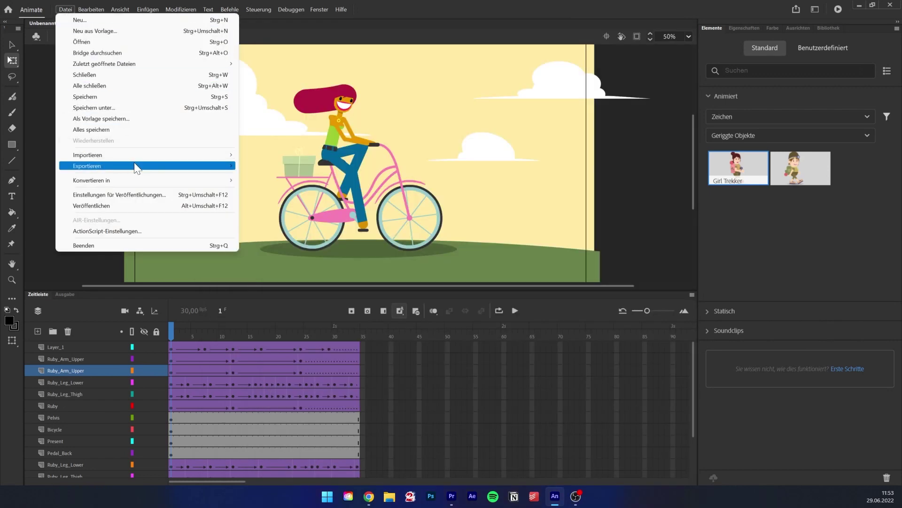
# Look through the export commands, including Film exportieren and Szene als Element exportieren, and view the document's library
pyautogui.moveTo(138, 167)
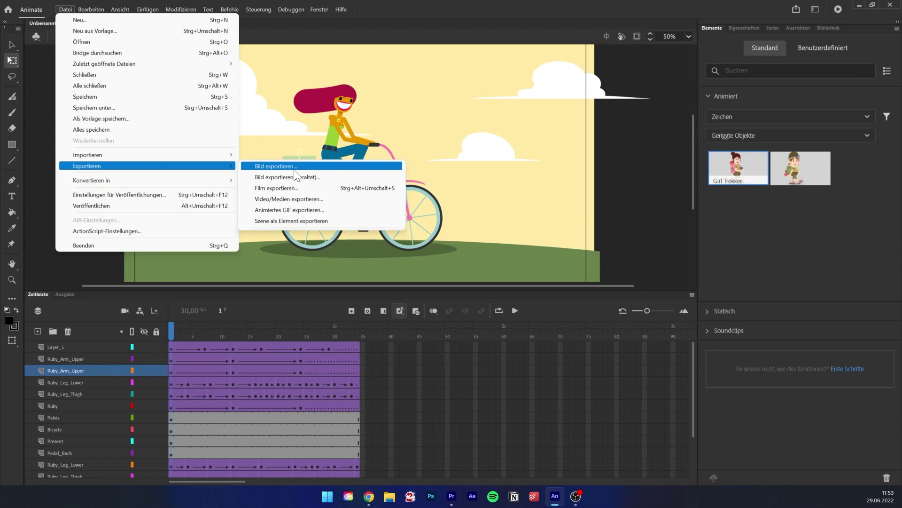
pyautogui.click(310, 188)
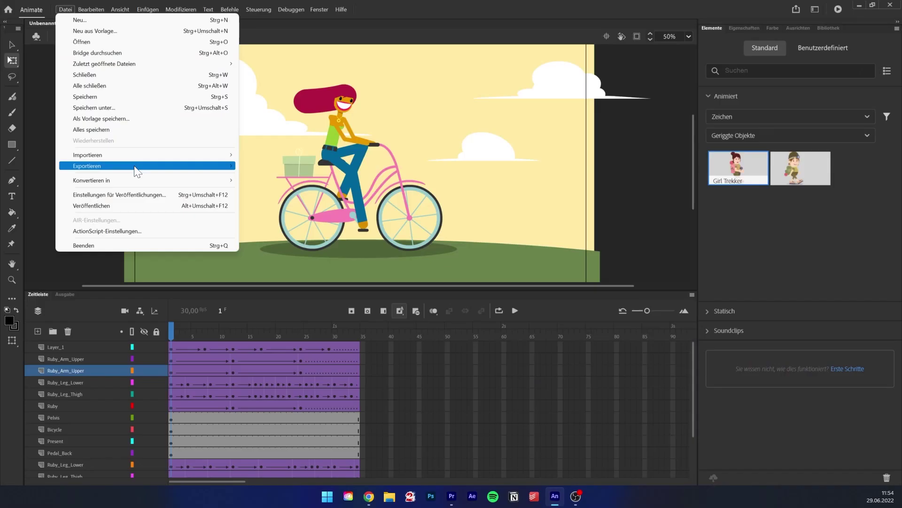
pyautogui.moveTo(137, 167)
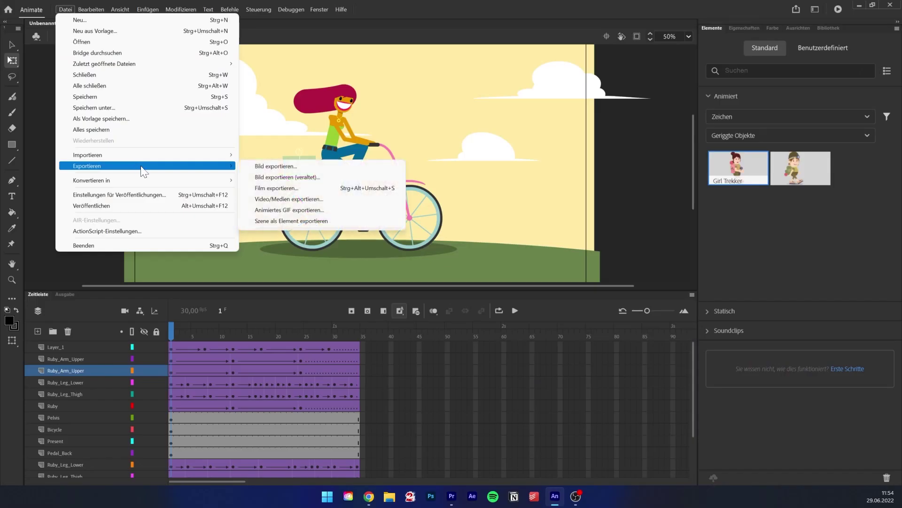
pyautogui.click(333, 221)
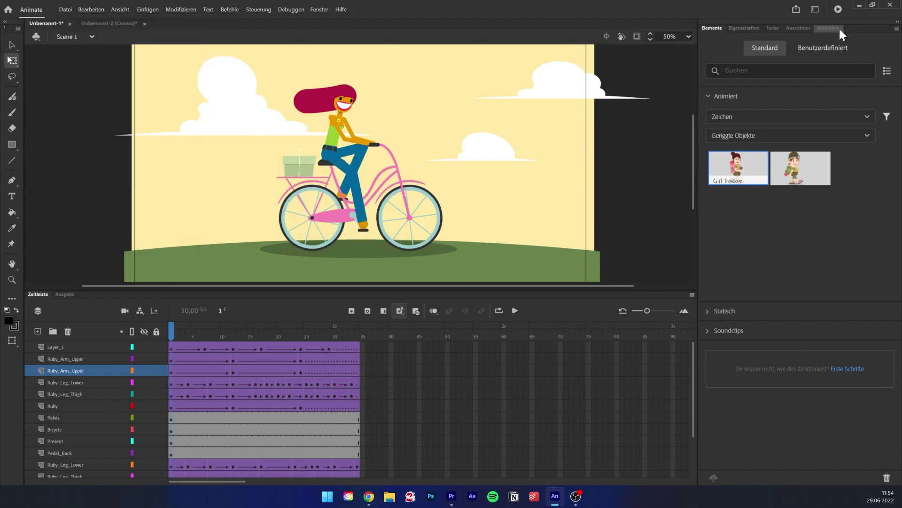
pyautogui.click(833, 27)
pyautogui.scroll(-1, 782, 264)
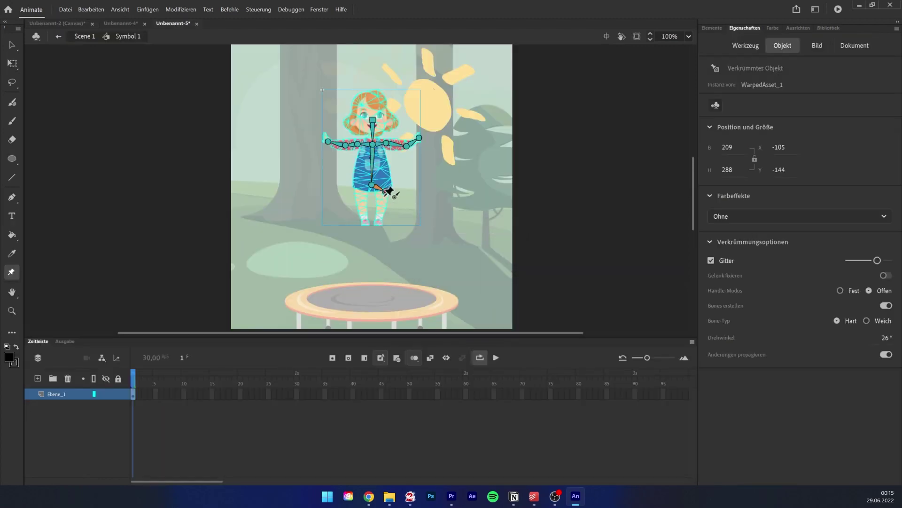
# In the trampoline scene, extend the girl's warp bones down one leg to the foot
pyautogui.moveTo(367, 221); pyautogui.dragTo(360, 215)
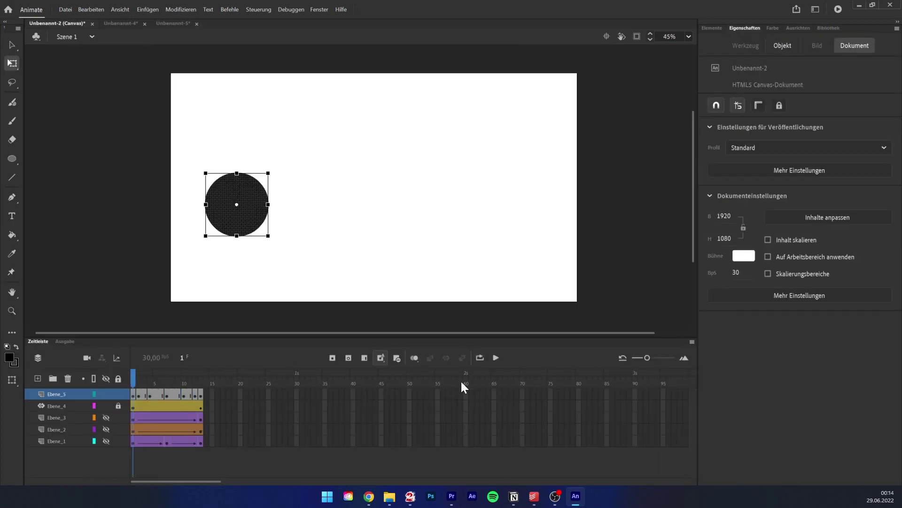
# Play the black circle's frame-by-frame animation in the Unbenannt-2 document
pyautogui.press('Return')
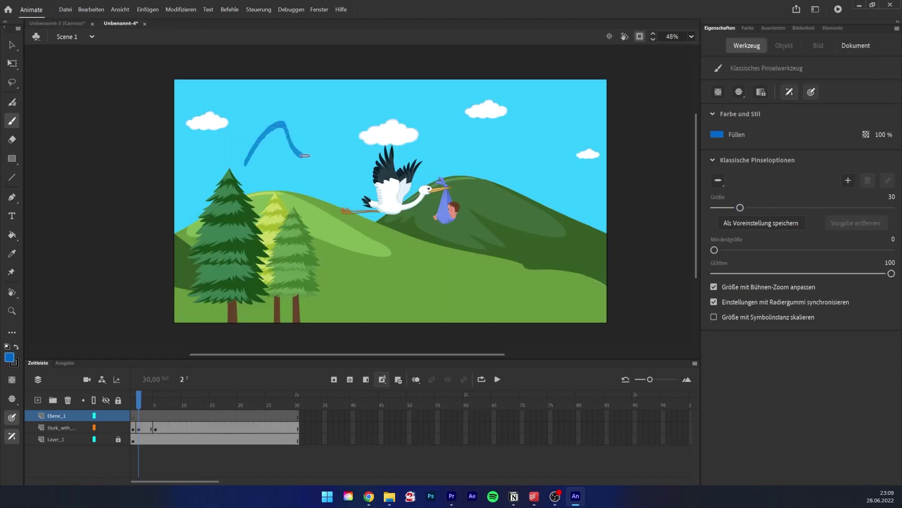
# Paint a wavy blue stroke across the sky from the trees to the middle cloud with the size 30 classic brush
pyautogui.moveTo(311, 125); pyautogui.dragTo(376, 126)
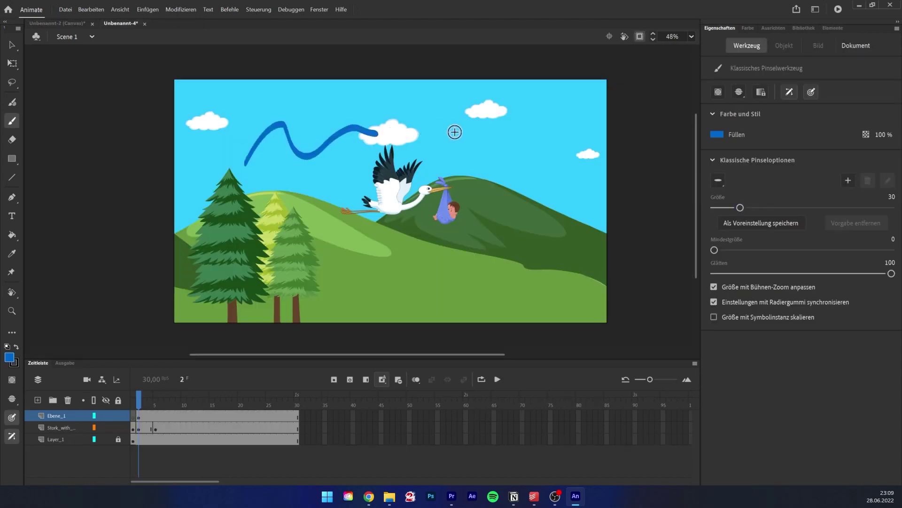